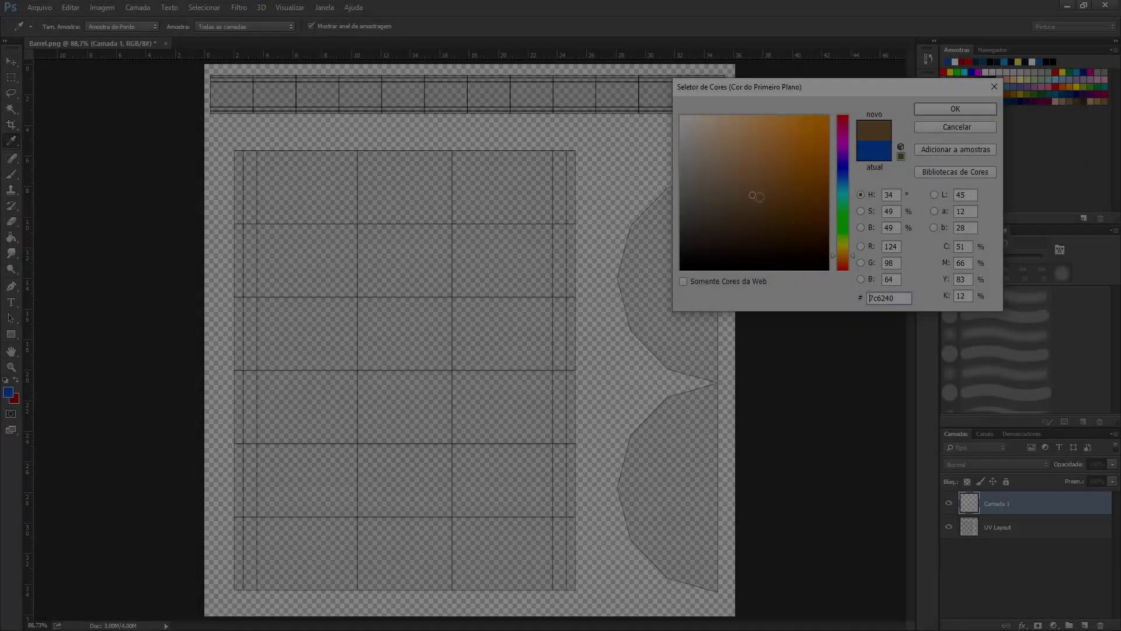
Step: Fill Camada 1 with brown, move UV Layout above it, and reset colours to black/white
{"action": "key", "text": "Return"}
{"action": "left_click", "coordinate": [620, 356]}
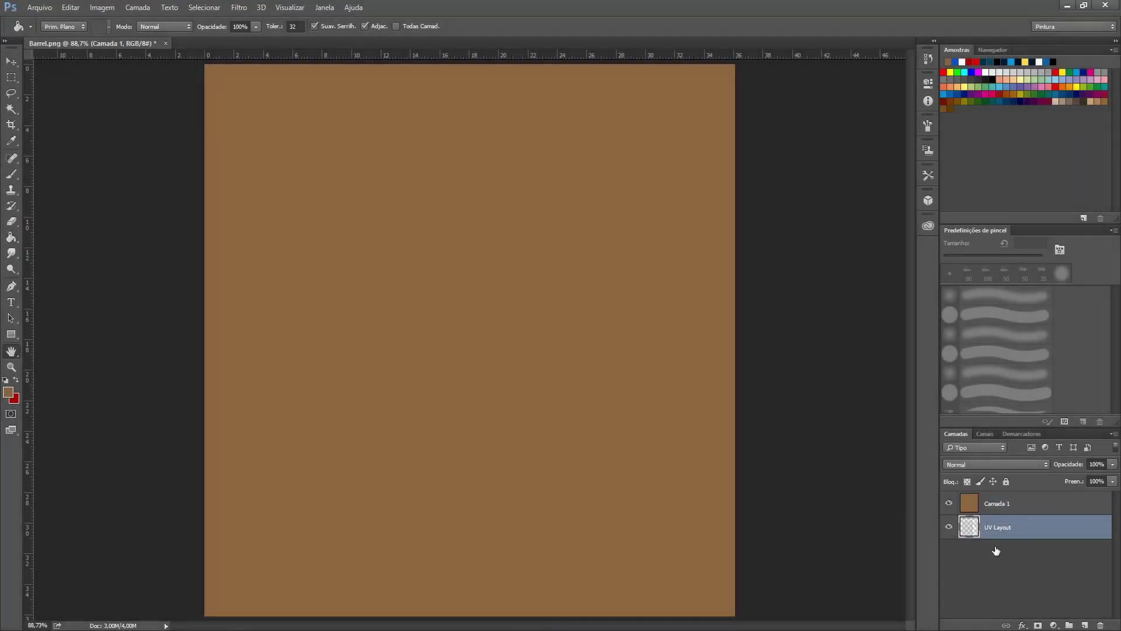
{"action": "left_click_drag", "start_coordinate": [999, 527], "coordinate": [1014, 499]}
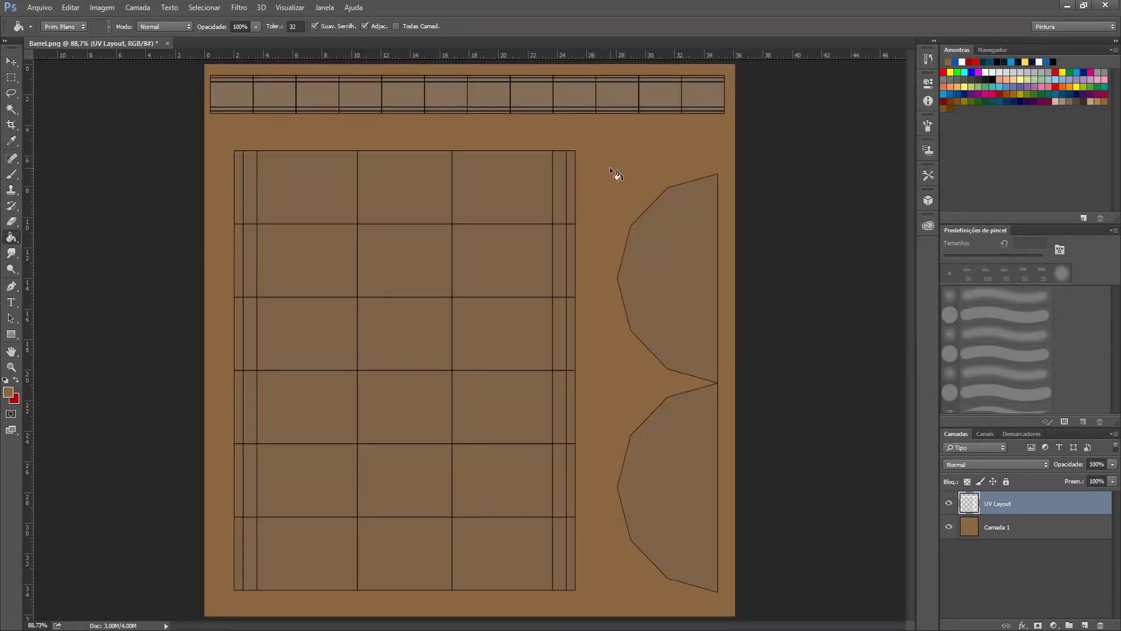
{"action": "key", "text": "b"}
{"action": "key", "text": "d"}
Step: Rotate the image 90° clockwise and load the UV wireframe as a selection
{"action": "left_click", "coordinate": [103, 7]}
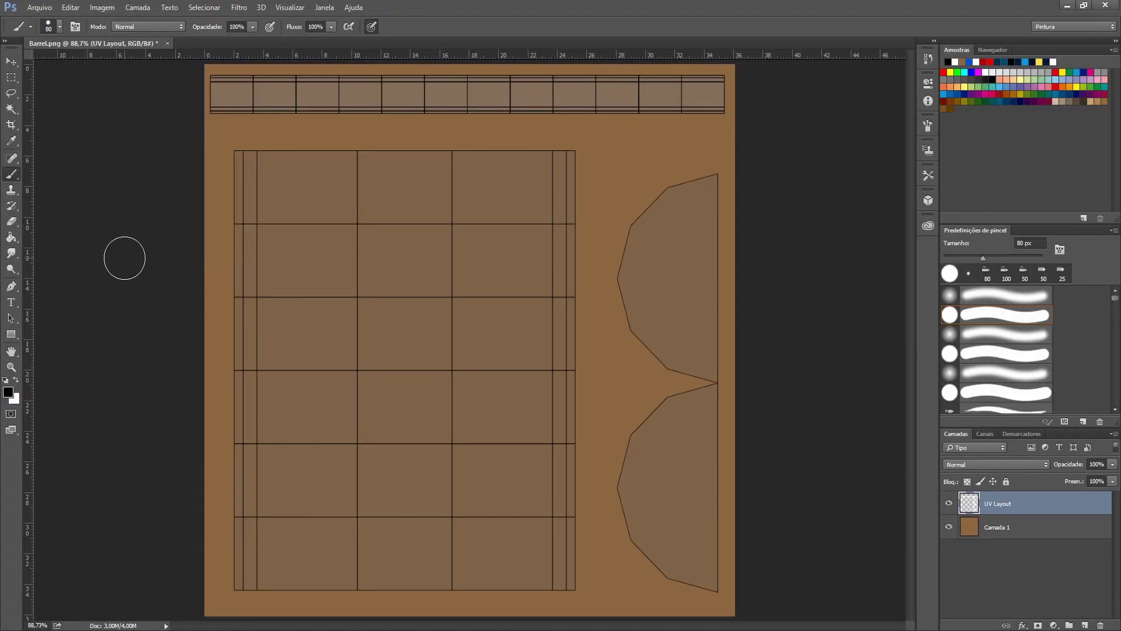
{"action": "left_click", "coordinate": [103, 7]}
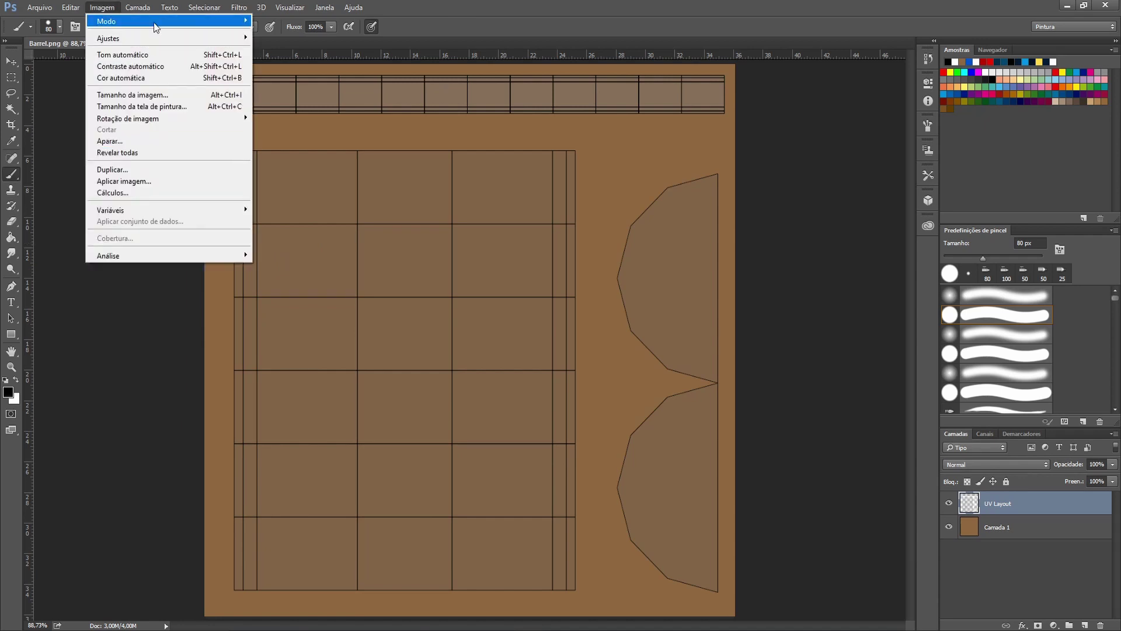
{"action": "left_click", "coordinate": [274, 129]}
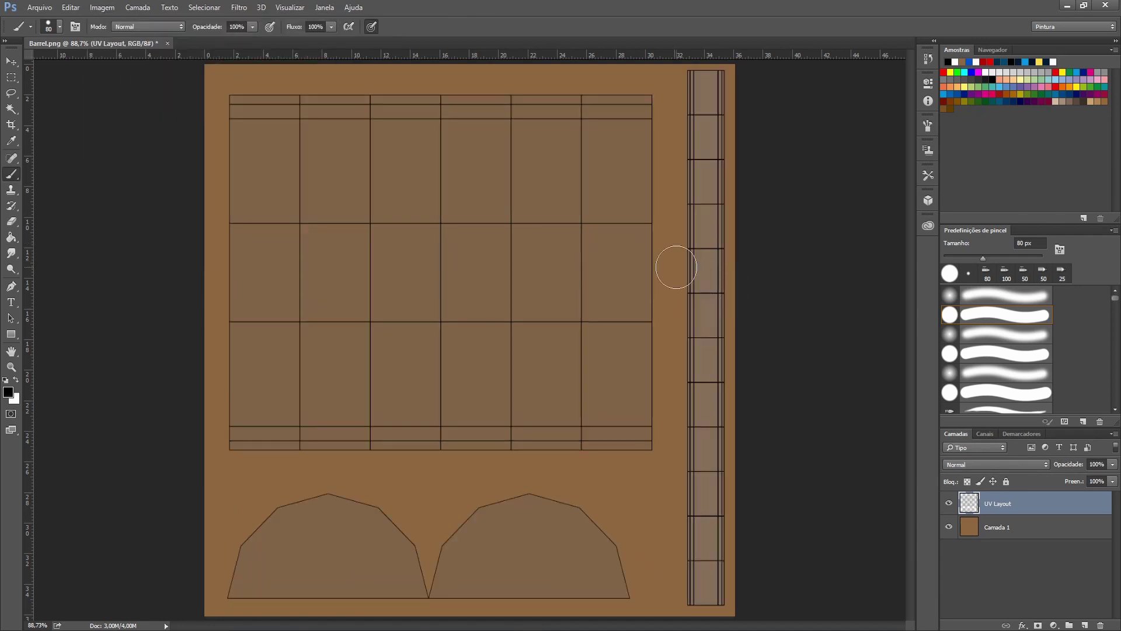
{"action": "scroll", "coordinate": [498, 261], "scroll_direction": "up", "scroll_amount": 2}
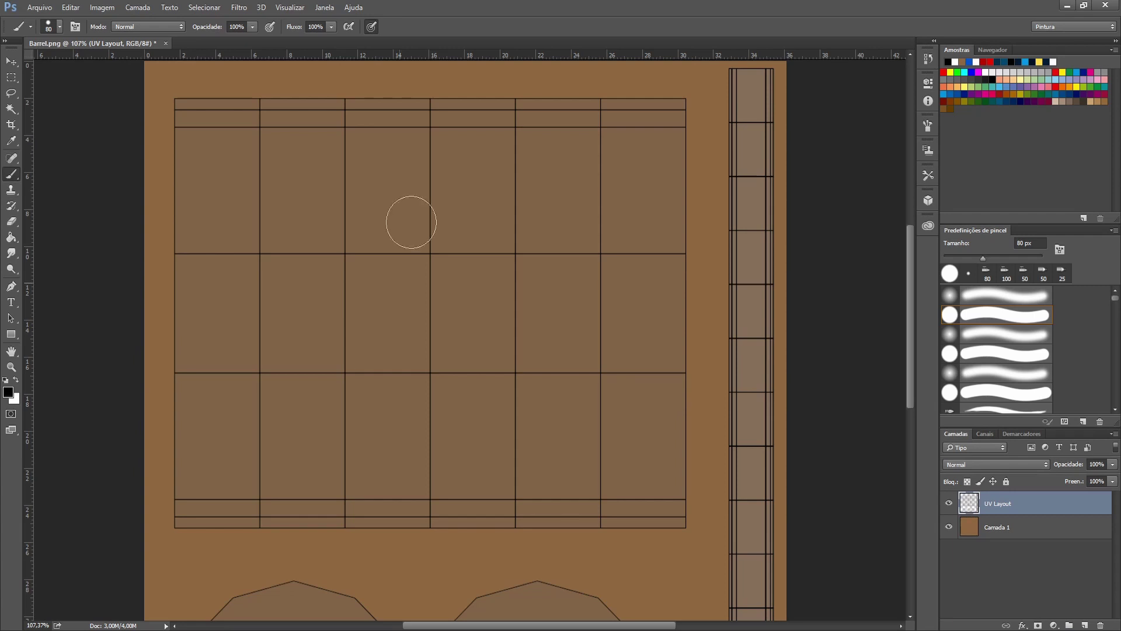
{"action": "left_click", "coordinate": [969, 503], "text": "ctrl"}
Step: On a new layer, paint purple strokes over the planks at 40% and 60% opacity
{"action": "left_click", "coordinate": [1085, 625]}
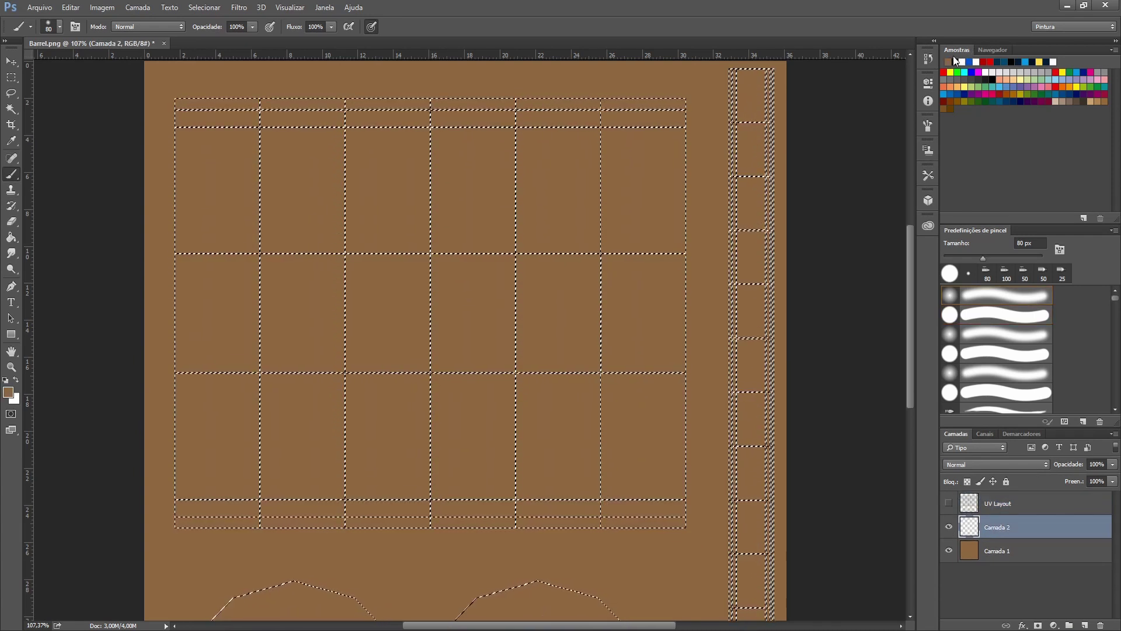
{"action": "left_click", "coordinate": [8, 392]}
{"action": "left_click", "coordinate": [766, 181]}
{"action": "left_click", "coordinate": [954, 110]}
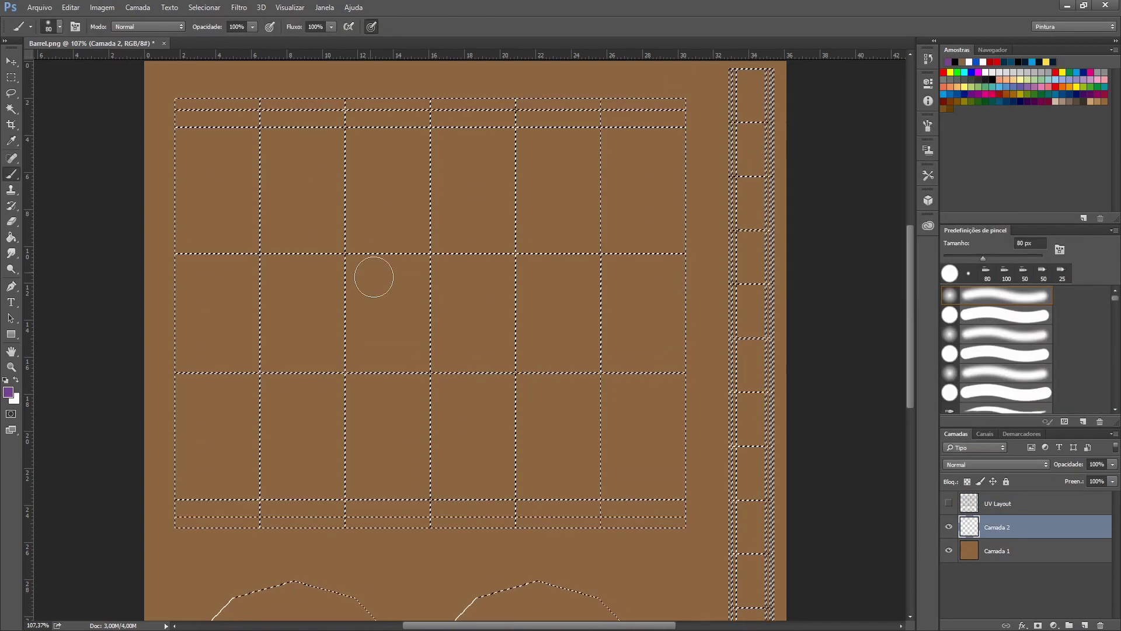
{"action": "key", "text": "4"}
{"action": "left_click_drag", "start_coordinate": [225, 193], "coordinate": [349, 396]}
{"action": "key", "text": "6"}
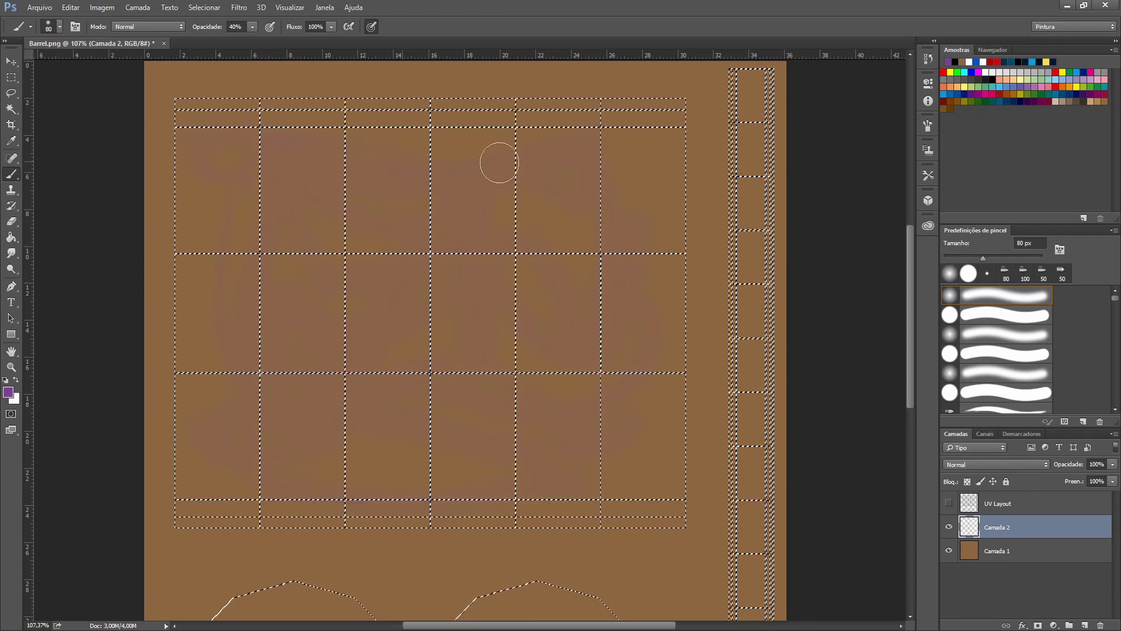
{"action": "mouse_move", "coordinate": [495, 160]}
{"action": "left_mouse_down"}
{"action": "mouse_move", "coordinate": [458, 280]}
{"action": "mouse_move", "coordinate": [896, 165]}
{"action": "left_mouse_up"}
Step: Add teal, red and brown strokes across the planks with a 125 px brush
{"action": "left_click", "coordinate": [996, 101]}
{"action": "mouse_move", "coordinate": [226, 151]}
{"action": "left_mouse_down"}
{"action": "mouse_move", "coordinate": [283, 178]}
{"action": "mouse_move", "coordinate": [511, 464]}
{"action": "mouse_move", "coordinate": [471, 169]}
{"action": "mouse_move", "coordinate": [248, 215]}
{"action": "mouse_move", "coordinate": [521, 238]}
{"action": "left_mouse_up"}
{"action": "key", "text": "bracketright"}
{"action": "key", "text": "bracketright"}
{"action": "key", "text": "bracketright"}
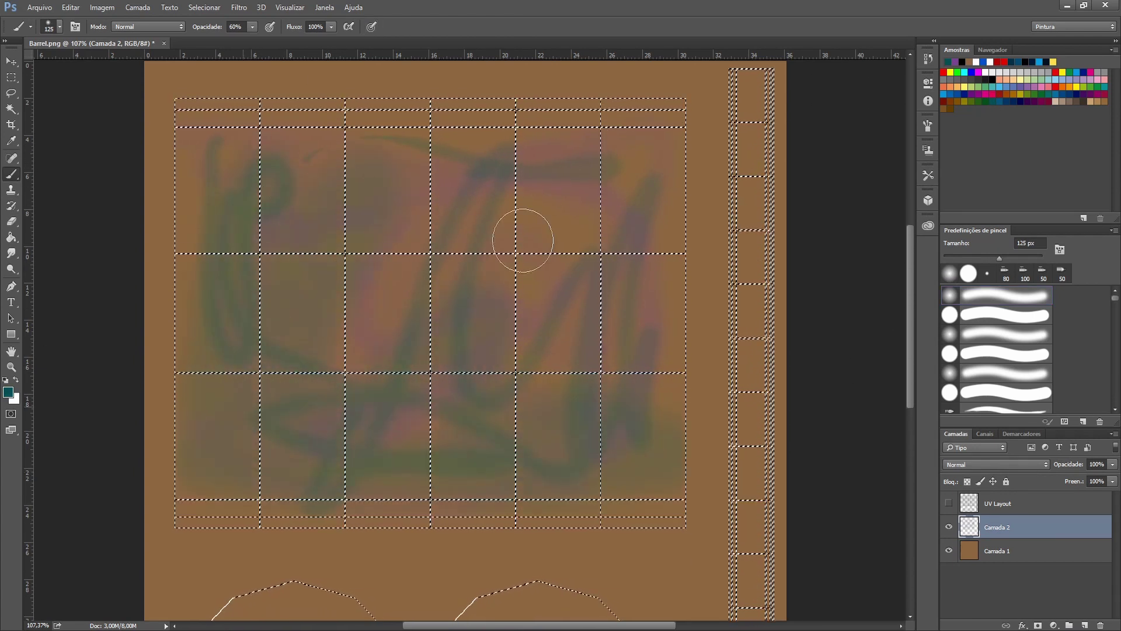
{"action": "left_click", "coordinate": [943, 73]}
{"action": "left_click_drag", "start_coordinate": [826, 100], "coordinate": [453, 441]}
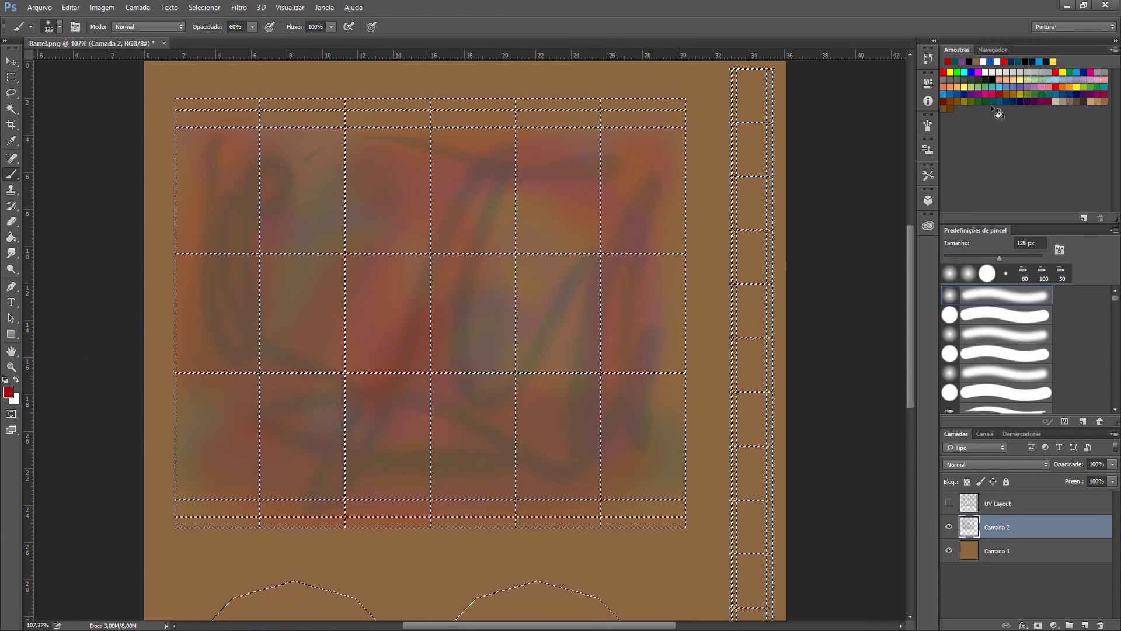
{"action": "left_click", "coordinate": [946, 108]}
{"action": "left_click_drag", "start_coordinate": [643, 175], "coordinate": [221, 333]}
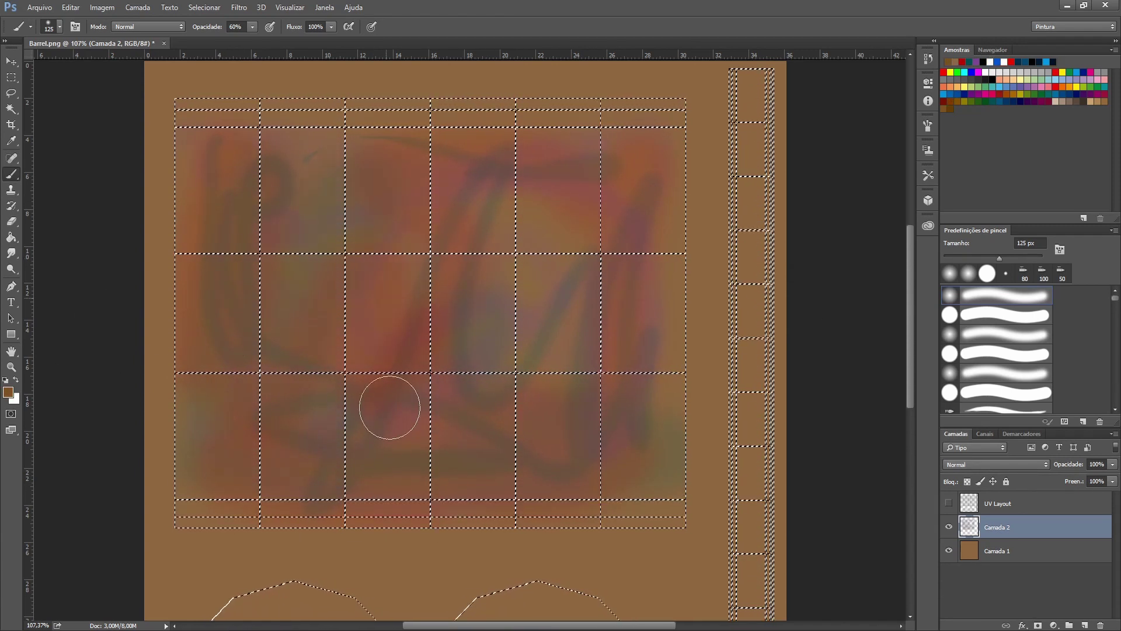
Step: Merge the paint onto the brown base and smear it with a 90 px Smudge brush
{"action": "left_click", "coordinate": [11, 253]}
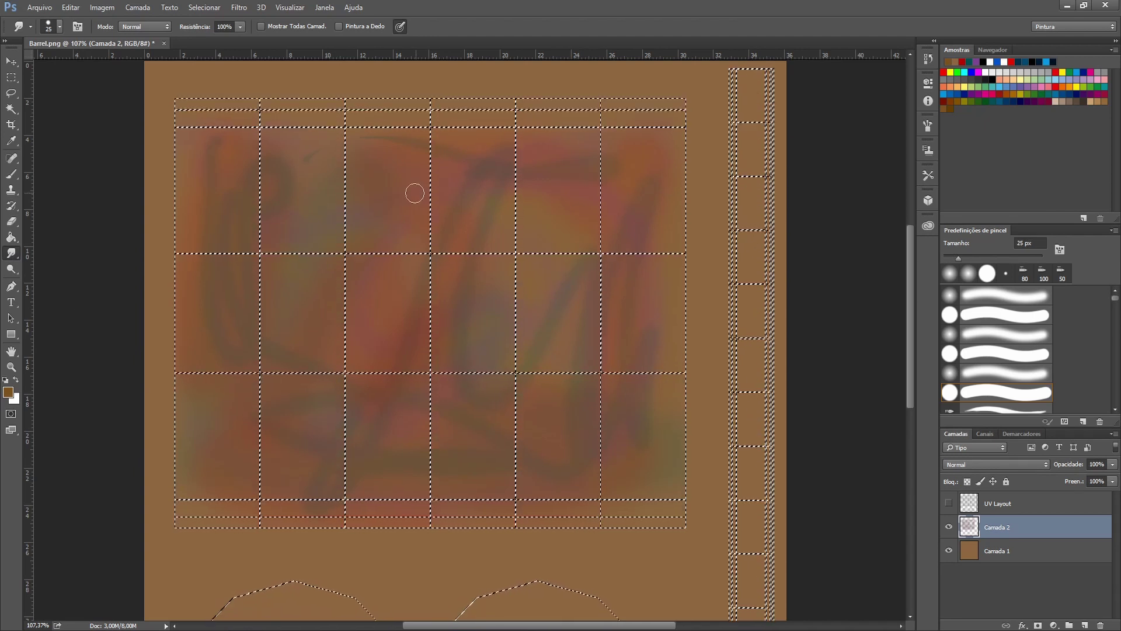
{"action": "key", "text": "ctrl+e"}
{"action": "key", "text": "ctrl+d"}
{"action": "left_click_drag", "start_coordinate": [501, 333], "coordinate": [439, 251]}
{"action": "mouse_move", "coordinate": [280, 226]}
{"action": "left_mouse_down"}
{"action": "mouse_move", "coordinate": [608, 253]}
{"action": "mouse_move", "coordinate": [443, 331]}
{"action": "mouse_move", "coordinate": [230, 353]}
{"action": "mouse_move", "coordinate": [226, 289]}
{"action": "mouse_move", "coordinate": [343, 242]}
{"action": "mouse_move", "coordinate": [505, 358]}
{"action": "mouse_move", "coordinate": [414, 499]}
{"action": "mouse_move", "coordinate": [654, 530]}
{"action": "mouse_move", "coordinate": [523, 282]}
{"action": "left_mouse_up"}
Step: Smudge the purple and red swirls into vertical streaks, undoing one stray brush stroke
{"action": "mouse_move", "coordinate": [211, 155]}
{"action": "left_mouse_down"}
{"action": "mouse_move", "coordinate": [212, 520]}
{"action": "mouse_move", "coordinate": [640, 482]}
{"action": "mouse_move", "coordinate": [611, 255]}
{"action": "left_mouse_up"}
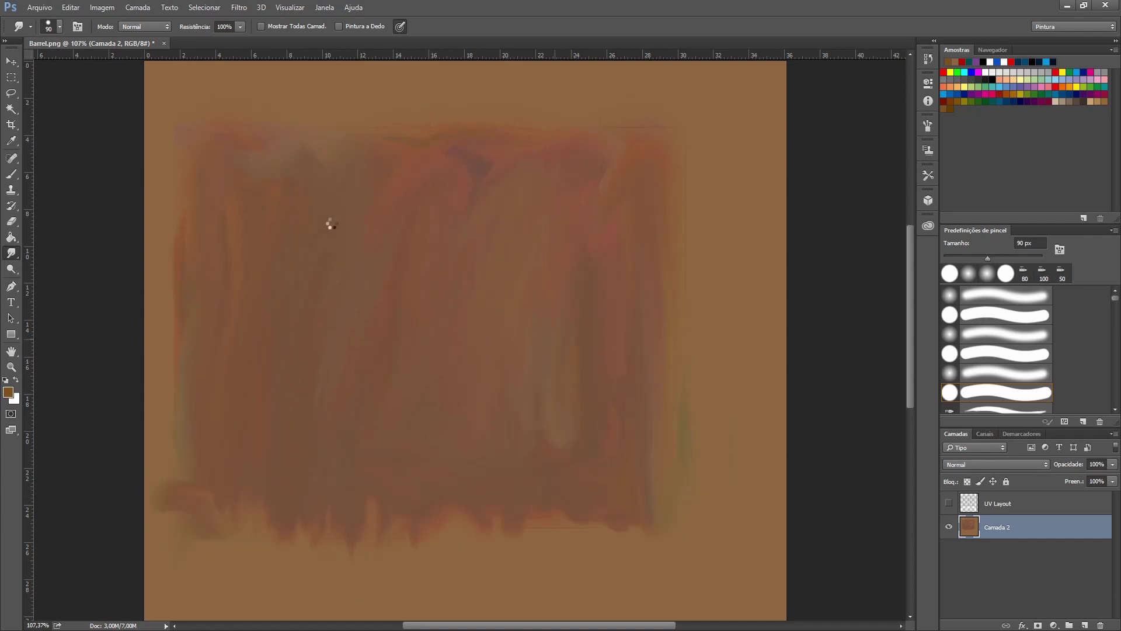
{"action": "mouse_move", "coordinate": [328, 222]}
{"action": "left_mouse_down"}
{"action": "mouse_move", "coordinate": [220, 183]}
{"action": "mouse_move", "coordinate": [465, 253]}
{"action": "mouse_move", "coordinate": [497, 111]}
{"action": "left_mouse_up"}
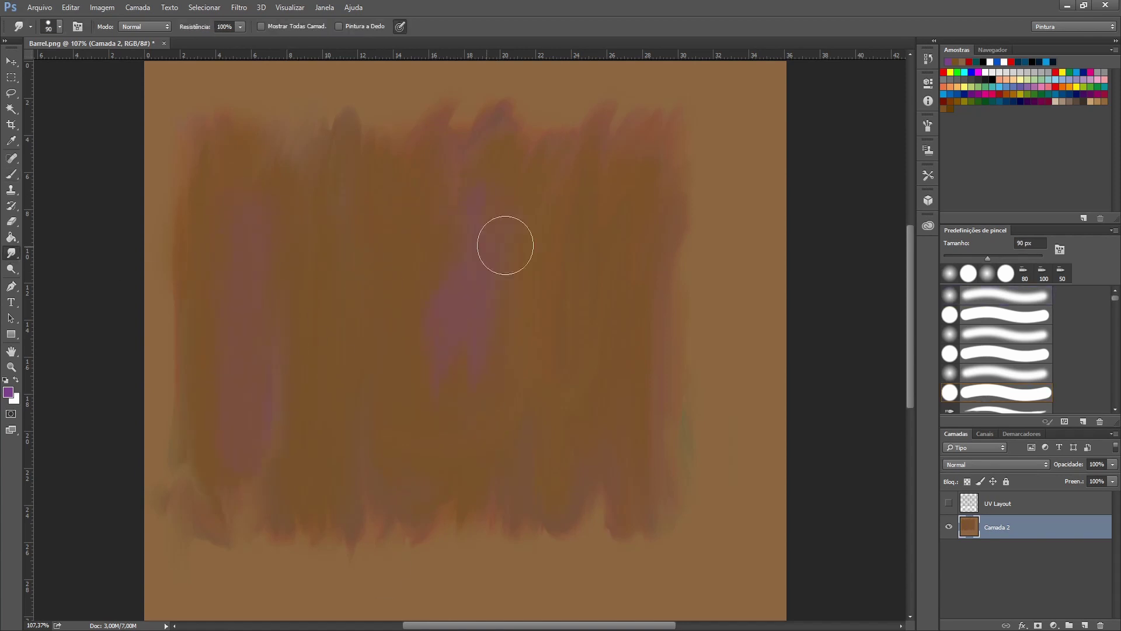
{"action": "left_click_drag", "start_coordinate": [505, 243], "coordinate": [331, 373]}
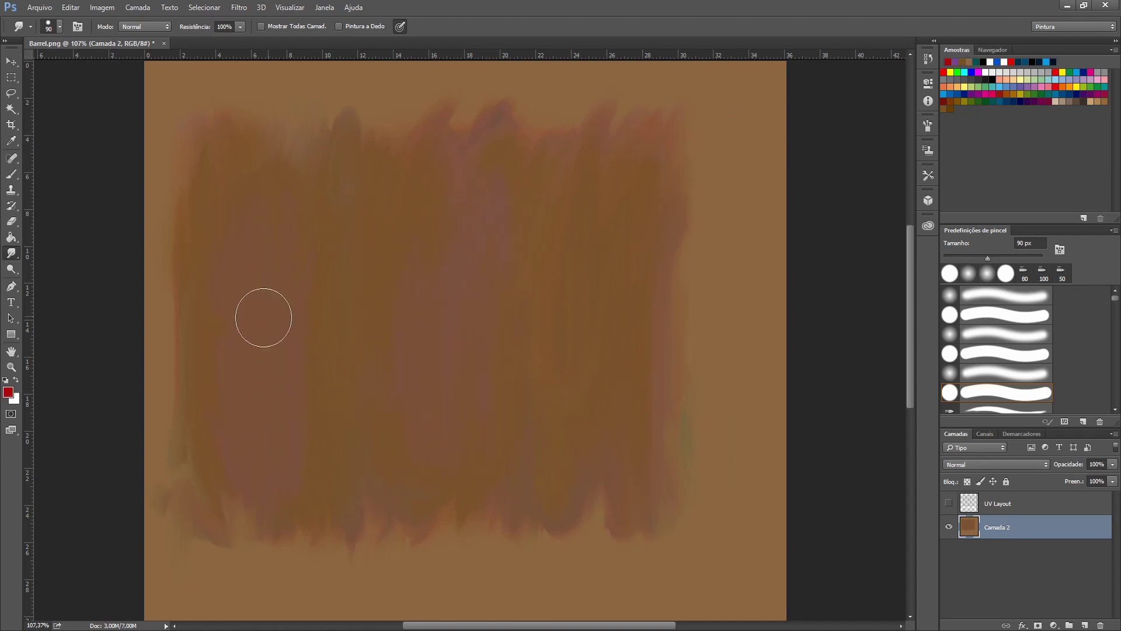
{"action": "key", "text": "b"}
{"action": "left_click_drag", "start_coordinate": [266, 222], "coordinate": [269, 456]}
{"action": "key", "text": "ctrl+z"}
{"action": "left_click", "coordinate": [253, 215], "text": "alt"}
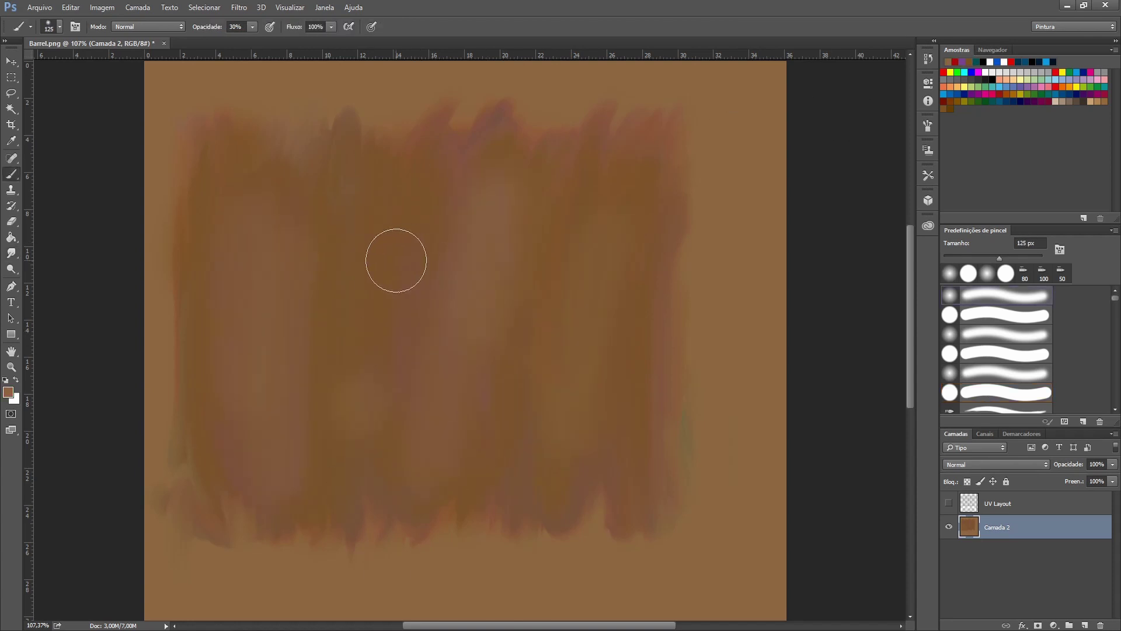
{"action": "key", "text": "r"}
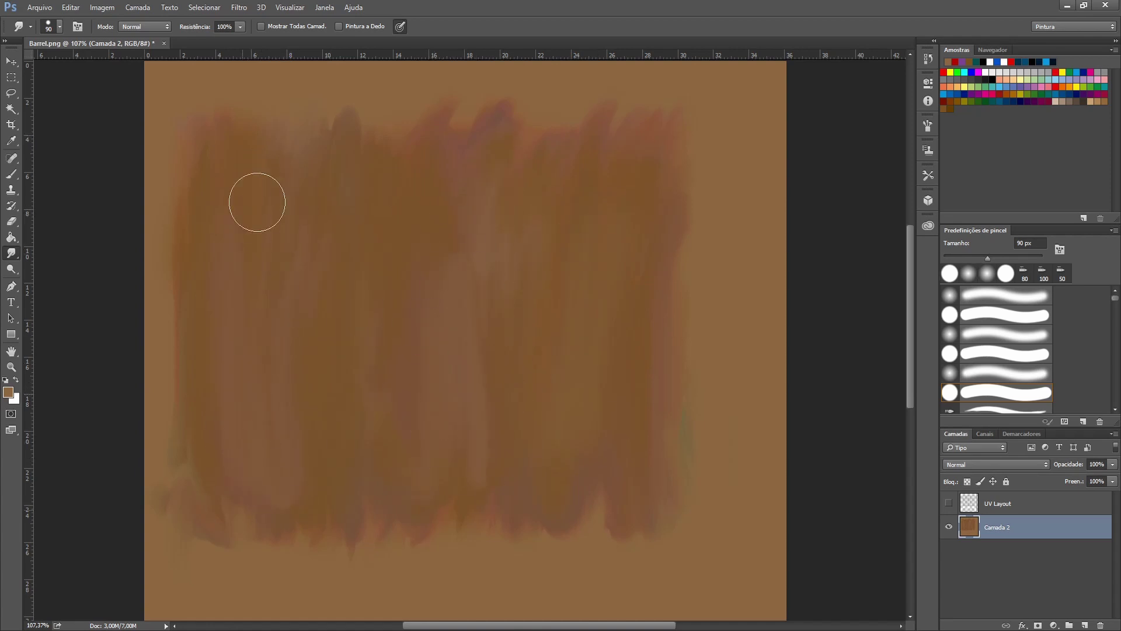
Step: Show the UV wireframe and set a dark brown 20 px brush at 100% opacity
{"action": "left_click", "coordinate": [948, 503]}
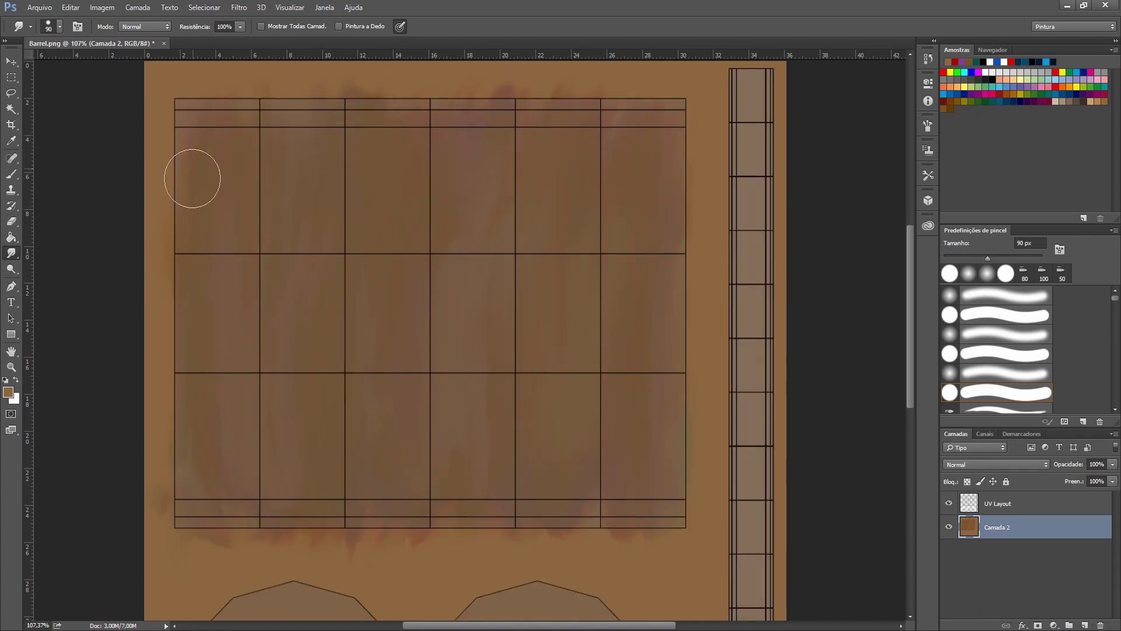
{"action": "left_click_drag", "start_coordinate": [556, 527], "coordinate": [560, 552]}
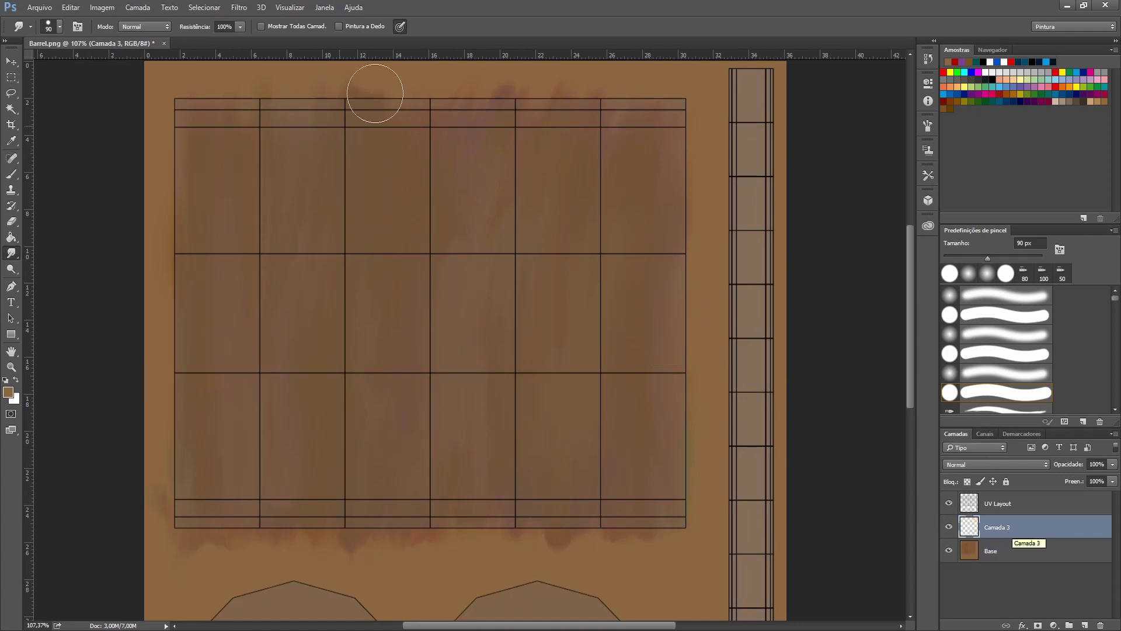
{"action": "left_click_drag", "start_coordinate": [748, 226], "coordinate": [742, 234]}
{"action": "key", "text": "Return"}
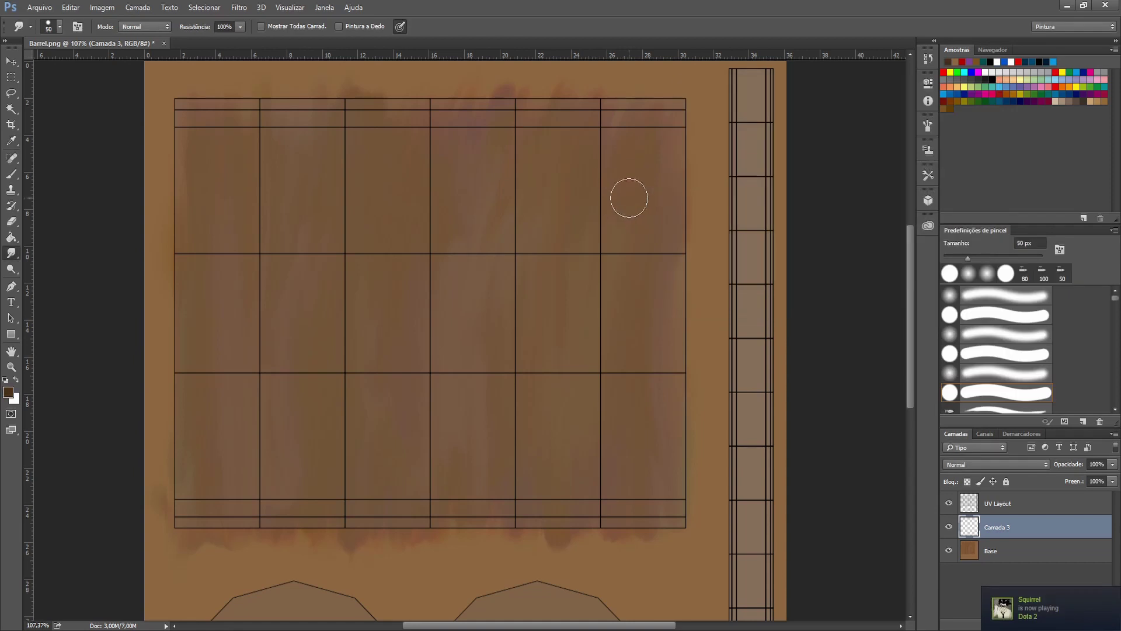
{"action": "key", "text": "bracketright"}
{"action": "key", "text": "b"}
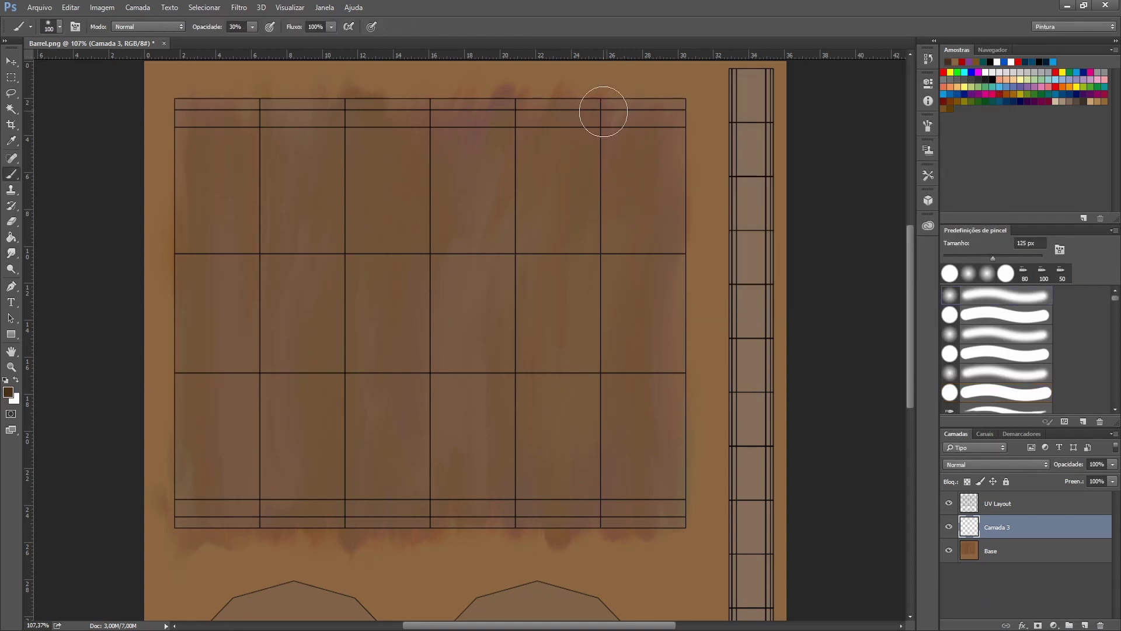
{"action": "key", "text": "0"}
{"action": "key", "text": "bracketright"}
Step: Paint the first four dark vertical seam lines on the right-hand planks
{"action": "left_click_drag", "start_coordinate": [601, 96], "coordinate": [601, 552]}
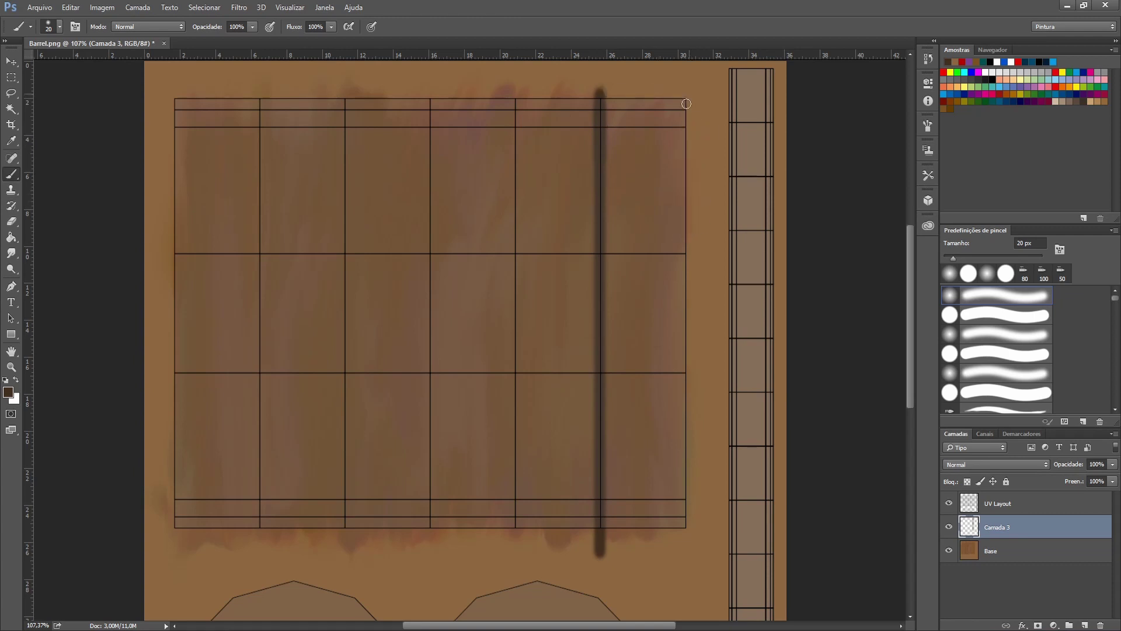
{"action": "left_click_drag", "start_coordinate": [688, 95], "coordinate": [688, 534]}
{"action": "left_click_drag", "start_coordinate": [515, 93], "coordinate": [512, 289]}
{"action": "left_click", "coordinate": [515, 543], "text": "shift"}
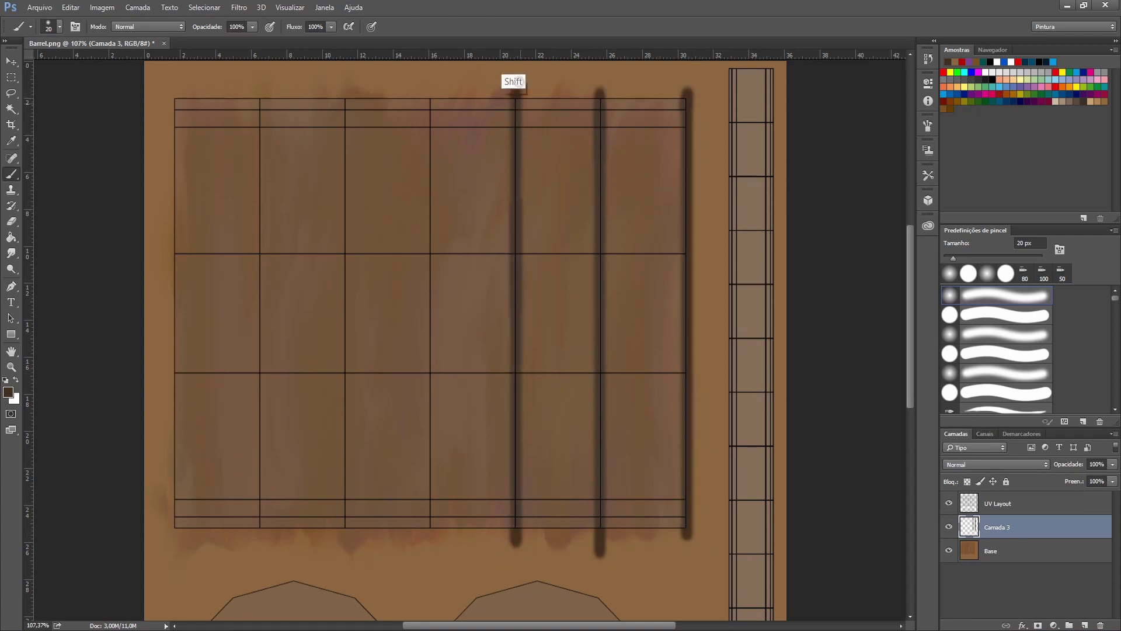
{"action": "left_click", "coordinate": [431, 553], "text": "shift"}
{"action": "key", "text": "ctrl+z"}
{"action": "left_click", "coordinate": [429, 82]}
{"action": "left_click", "coordinate": [430, 537], "text": "shift"}
Step: Paint the last three straight seam lines on the left and hide the UV wireframe
{"action": "left_click", "coordinate": [346, 96]}
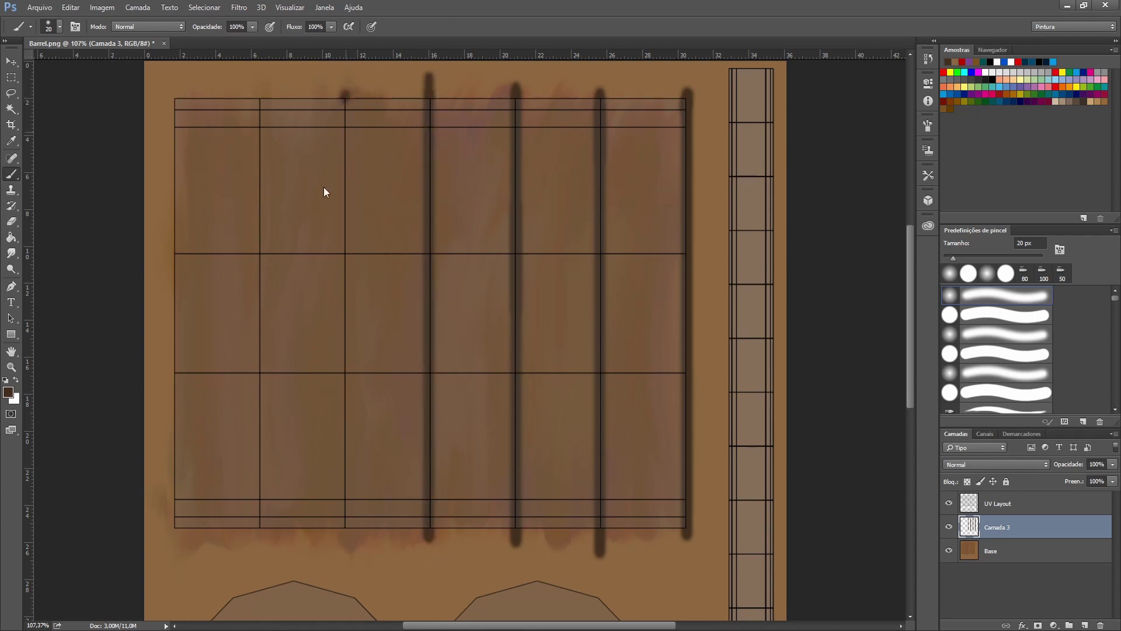
{"action": "left_click", "coordinate": [345, 548], "text": "shift"}
{"action": "left_click", "coordinate": [261, 92]}
{"action": "left_click", "coordinate": [261, 543], "text": "shift"}
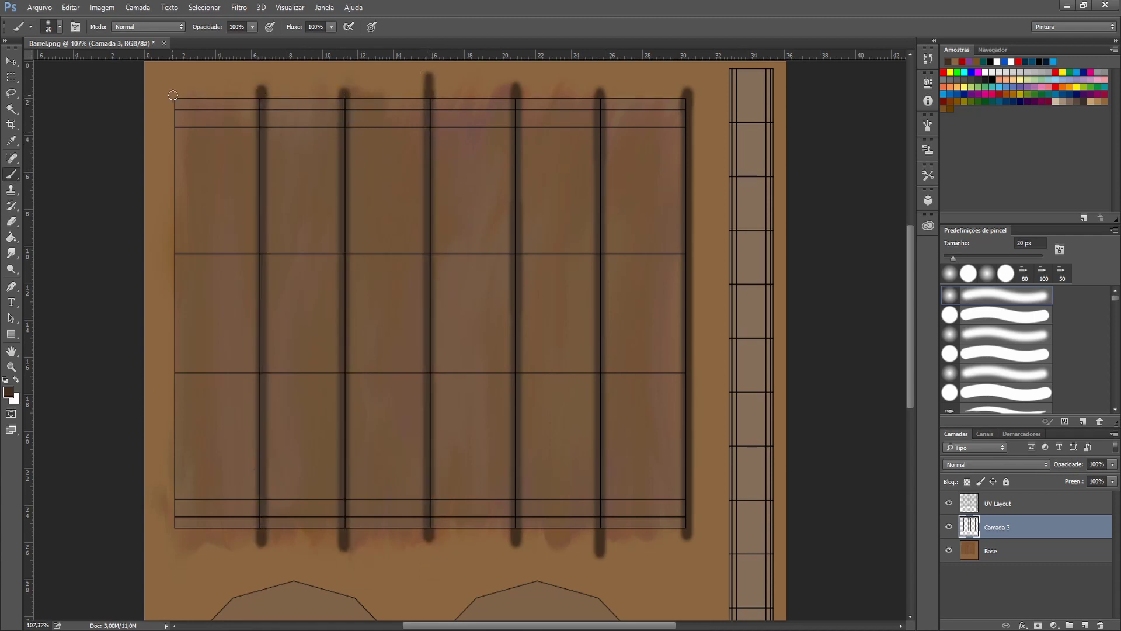
{"action": "left_click", "coordinate": [175, 538]}
{"action": "left_click", "coordinate": [175, 87], "text": "shift"}
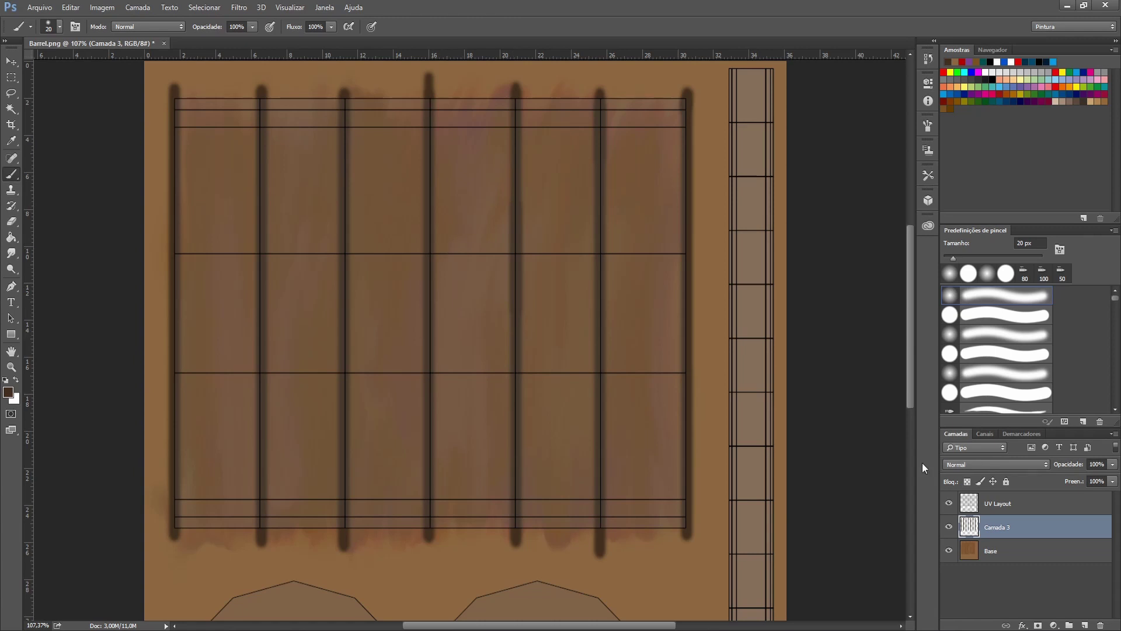
{"action": "left_click", "coordinate": [948, 503]}
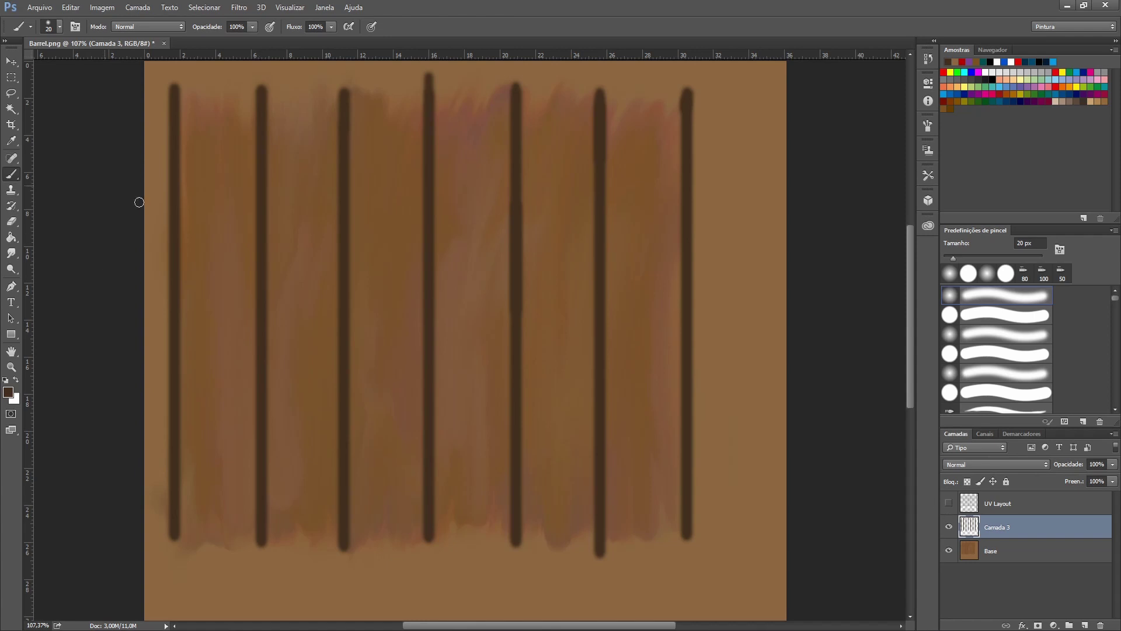
Step: Pick a lighter brown, name the new layer Luz, and paint the first highlight strip
{"action": "left_click", "coordinate": [9, 392]}
{"action": "left_click", "coordinate": [737, 171]}
{"action": "type", "text": "Lu"}
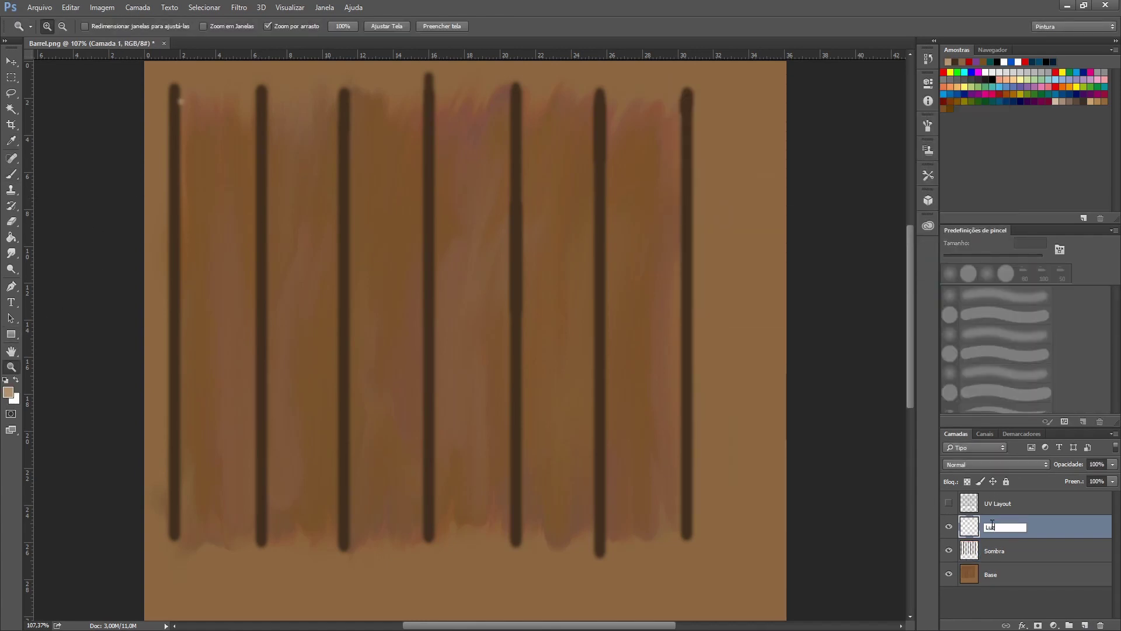
{"action": "type", "text": "z"}
{"action": "key", "text": "Return"}
{"action": "key", "text": "b"}
{"action": "left_click_drag", "start_coordinate": [181, 90], "coordinate": [181, 546]}
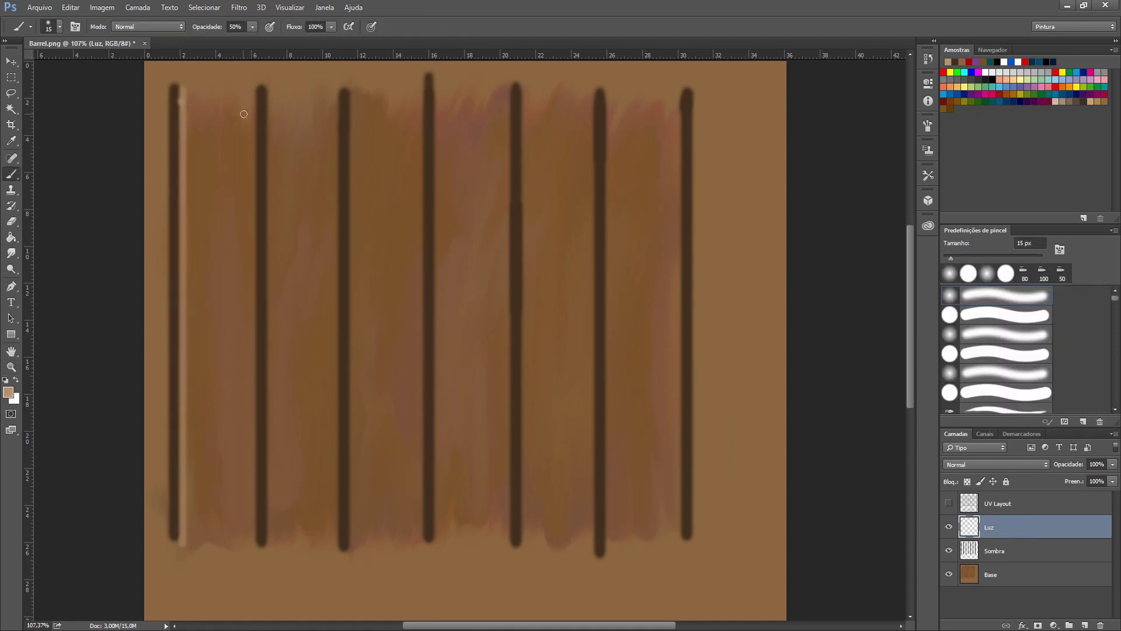
Step: Set brush spacing to 17% and highlight beside the second to fourth dark lines
{"action": "left_click", "coordinate": [928, 125]}
{"action": "left_click_drag", "start_coordinate": [760, 333], "coordinate": [768, 337]}
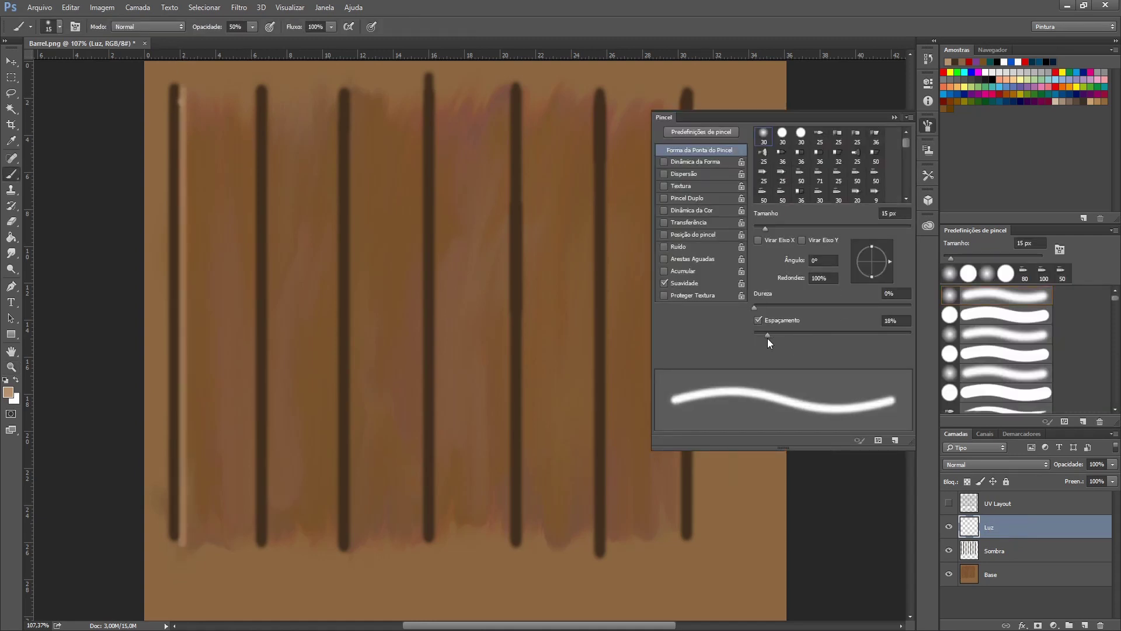
{"action": "left_click", "coordinate": [928, 125]}
{"action": "mouse_move", "coordinate": [256, 85]}
{"action": "left_mouse_down"}
{"action": "mouse_move", "coordinate": [255, 546]}
{"action": "mouse_move", "coordinate": [271, 76]}
{"action": "left_mouse_up"}
{"action": "mouse_move", "coordinate": [338, 87]}
{"action": "left_mouse_down"}
{"action": "mouse_move", "coordinate": [338, 555]}
{"action": "mouse_move", "coordinate": [351, 84]}
{"action": "left_mouse_up"}
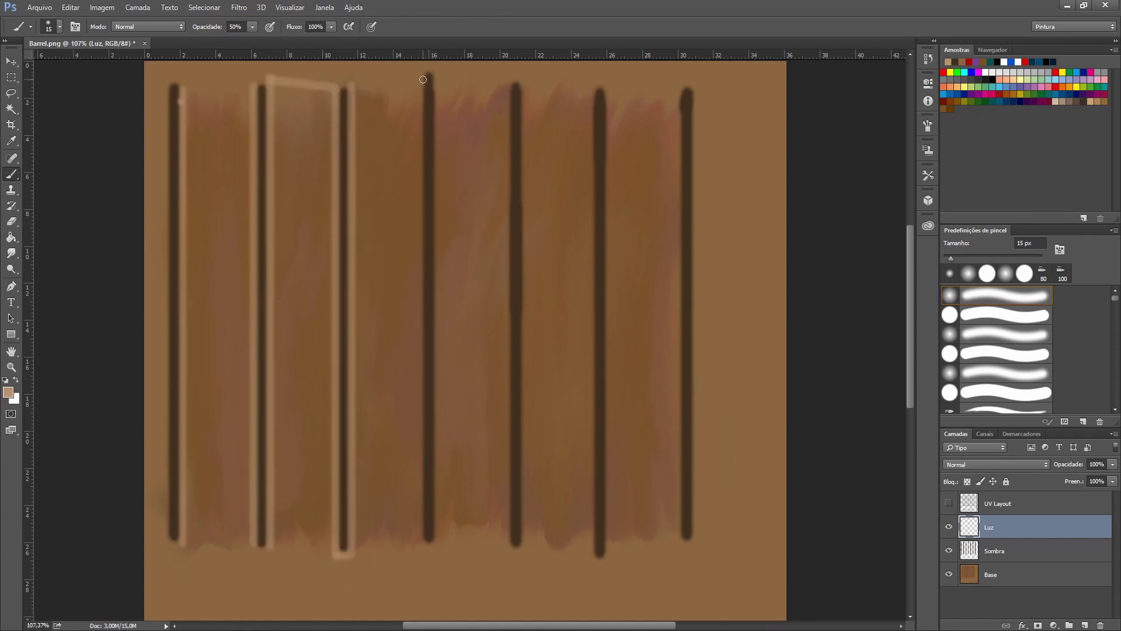
{"action": "left_click_drag", "start_coordinate": [419, 82], "coordinate": [419, 151]}
{"action": "mouse_move", "coordinate": [419, 85]}
{"action": "left_mouse_down"}
{"action": "mouse_move", "coordinate": [420, 562]}
{"action": "mouse_move", "coordinate": [439, 77]}
{"action": "left_mouse_up"}
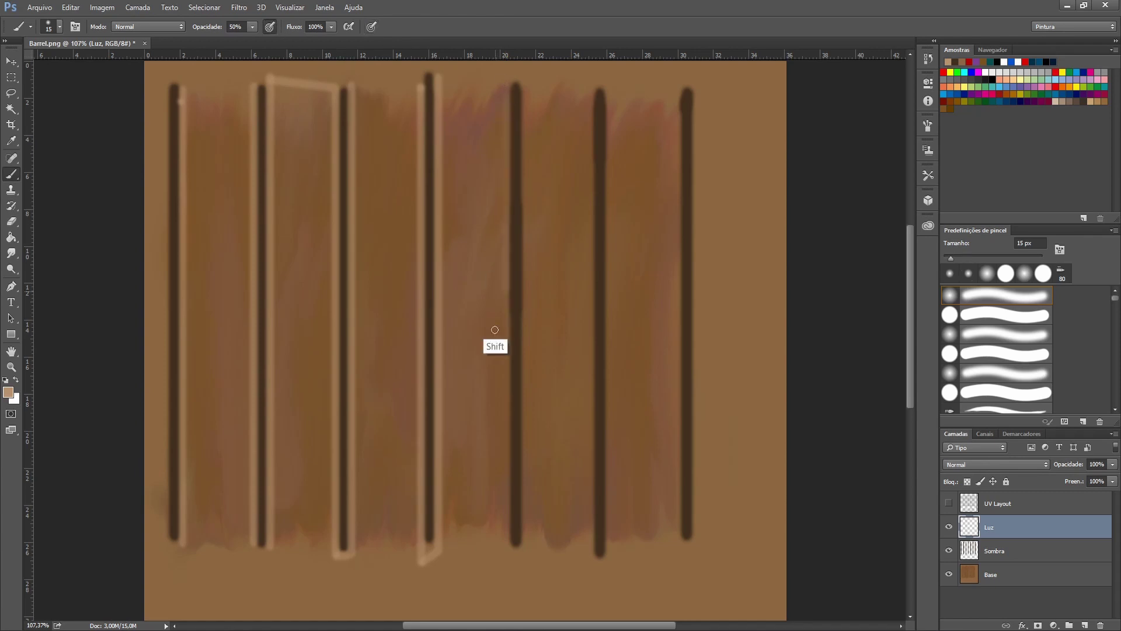
Step: Highlight the remaining dividers, erase stray highlight ends, and show the UV layout
{"action": "mouse_move", "coordinate": [504, 65]}
{"action": "left_mouse_down"}
{"action": "mouse_move", "coordinate": [505, 562]}
{"action": "mouse_move", "coordinate": [529, 292]}
{"action": "mouse_move", "coordinate": [525, 71]}
{"action": "left_mouse_up"}
{"action": "left_click_drag", "start_coordinate": [593, 555], "coordinate": [593, 105]}
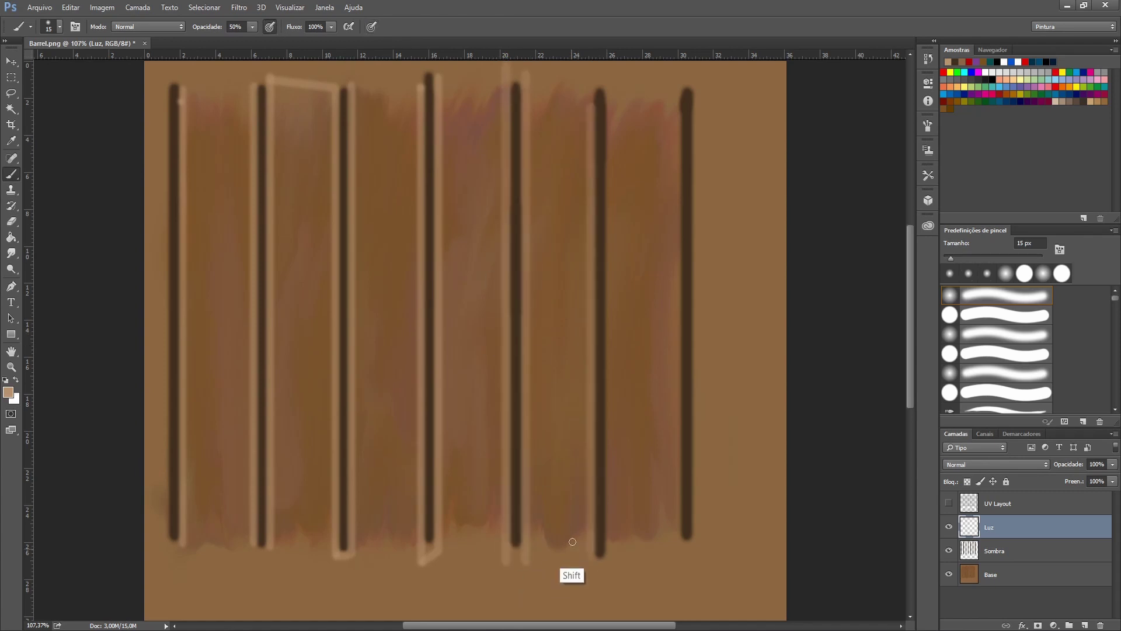
{"action": "left_click_drag", "start_coordinate": [612, 575], "coordinate": [612, 87]}
{"action": "left_click_drag", "start_coordinate": [681, 541], "coordinate": [679, 69]}
{"action": "key", "text": "e"}
{"action": "left_click_drag", "start_coordinate": [266, 76], "coordinate": [341, 79]}
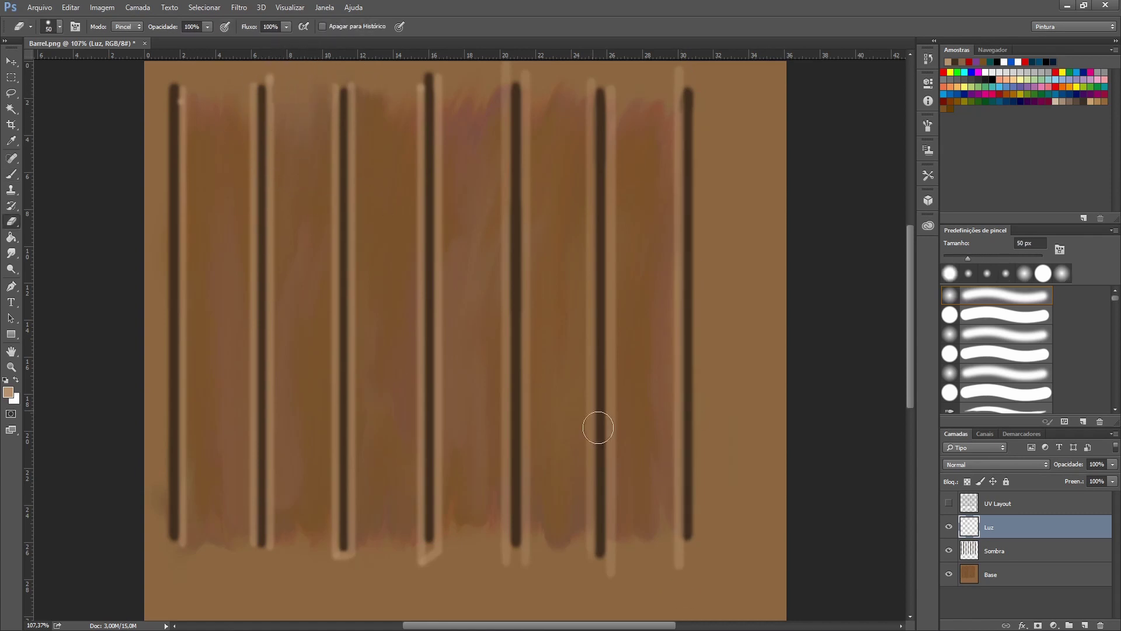
{"action": "left_click_drag", "start_coordinate": [317, 563], "coordinate": [574, 575]}
{"action": "left_click", "coordinate": [949, 504]}
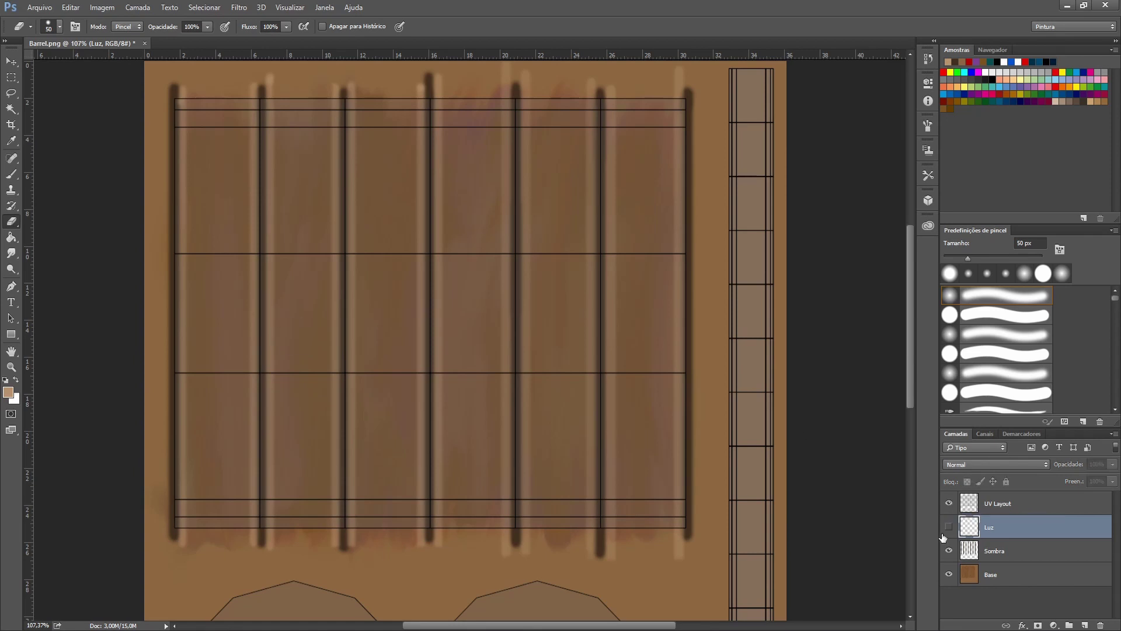
Step: Hide Luz, select the Sombra layer, and paint the first dark wavy grain lines
{"action": "left_click", "coordinate": [949, 527]}
{"action": "left_click", "coordinate": [993, 551]}
{"action": "key", "text": "b"}
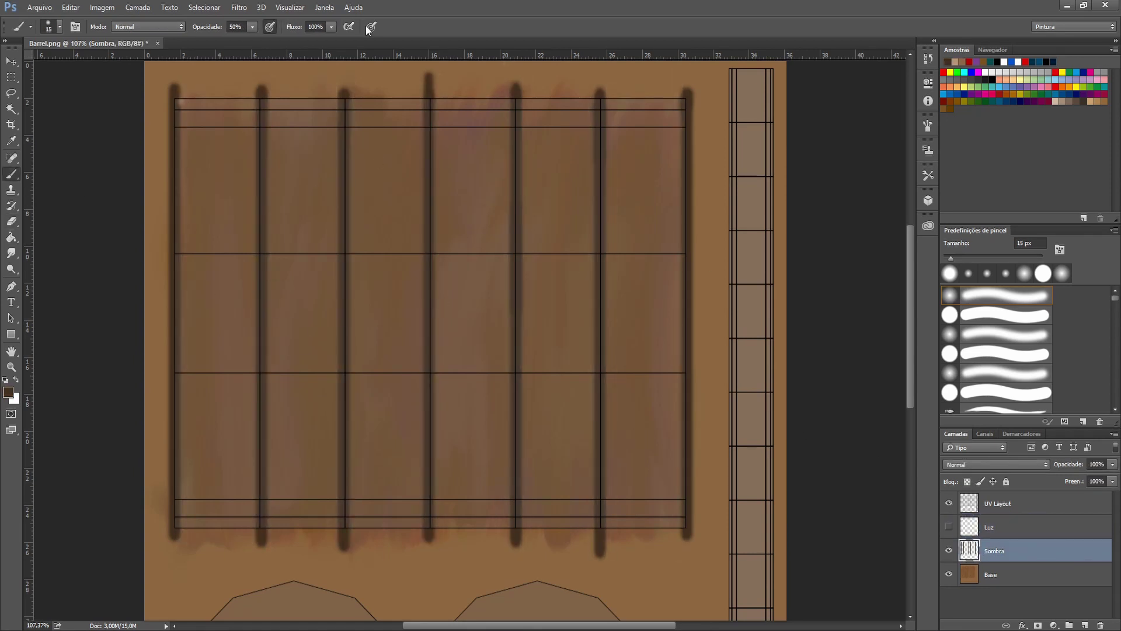
{"action": "left_click_drag", "start_coordinate": [560, 137], "coordinate": [549, 397]}
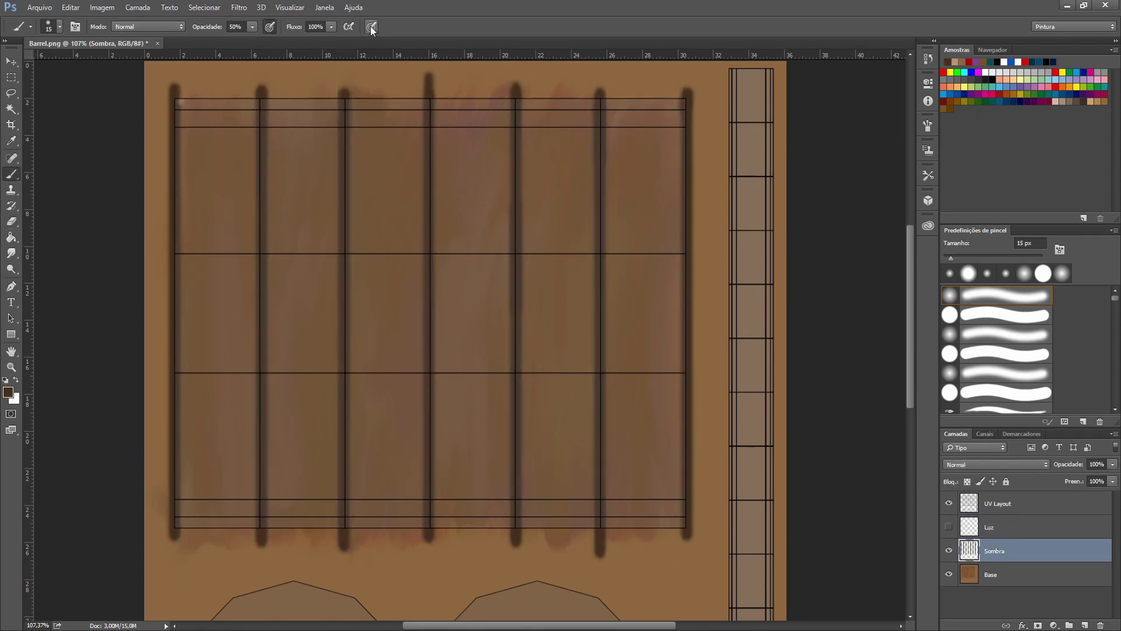
{"action": "left_click_drag", "start_coordinate": [565, 193], "coordinate": [544, 465]}
{"action": "left_click_drag", "start_coordinate": [586, 175], "coordinate": [565, 296]}
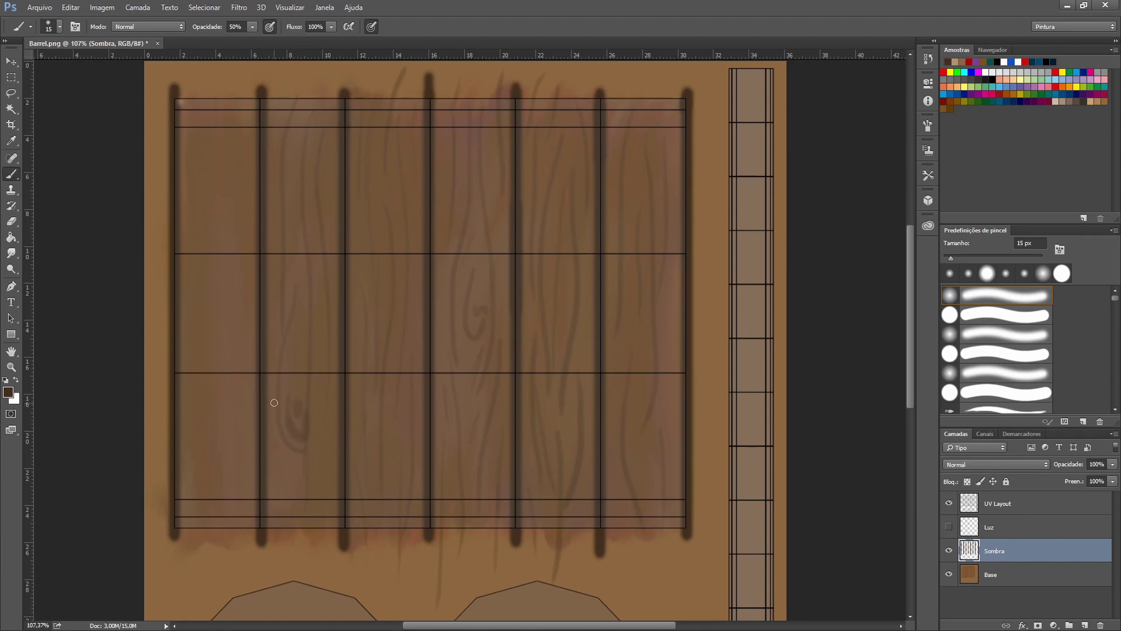
Step: Hide the UV layout and paint more grain strokes at 60% brush opacity
{"action": "left_click", "coordinate": [949, 504]}
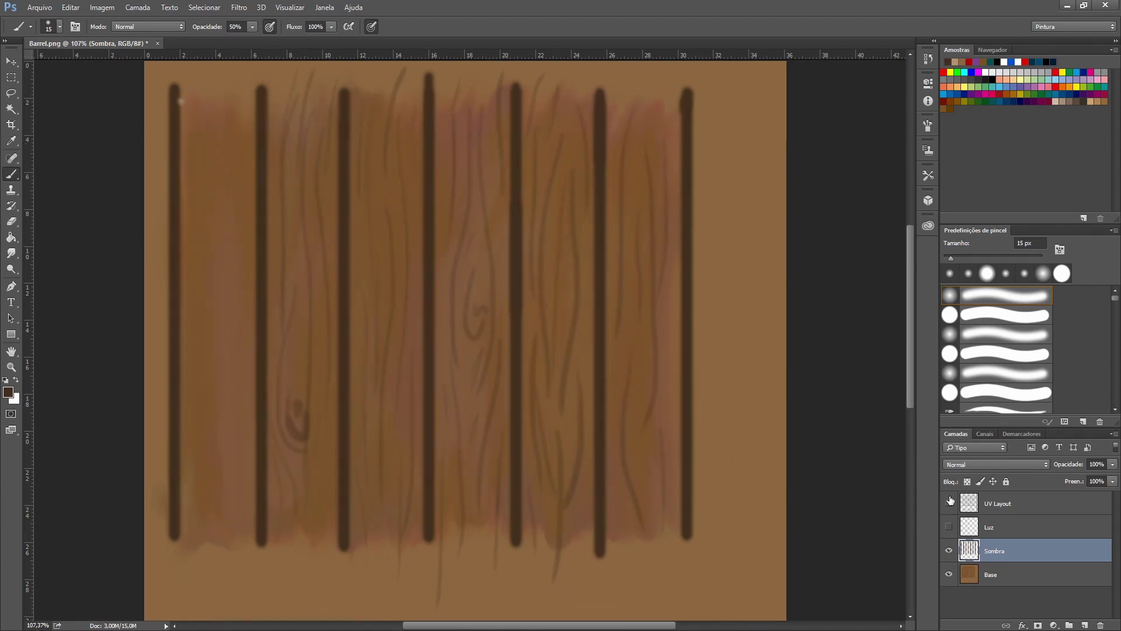
{"action": "left_click", "coordinate": [949, 502]}
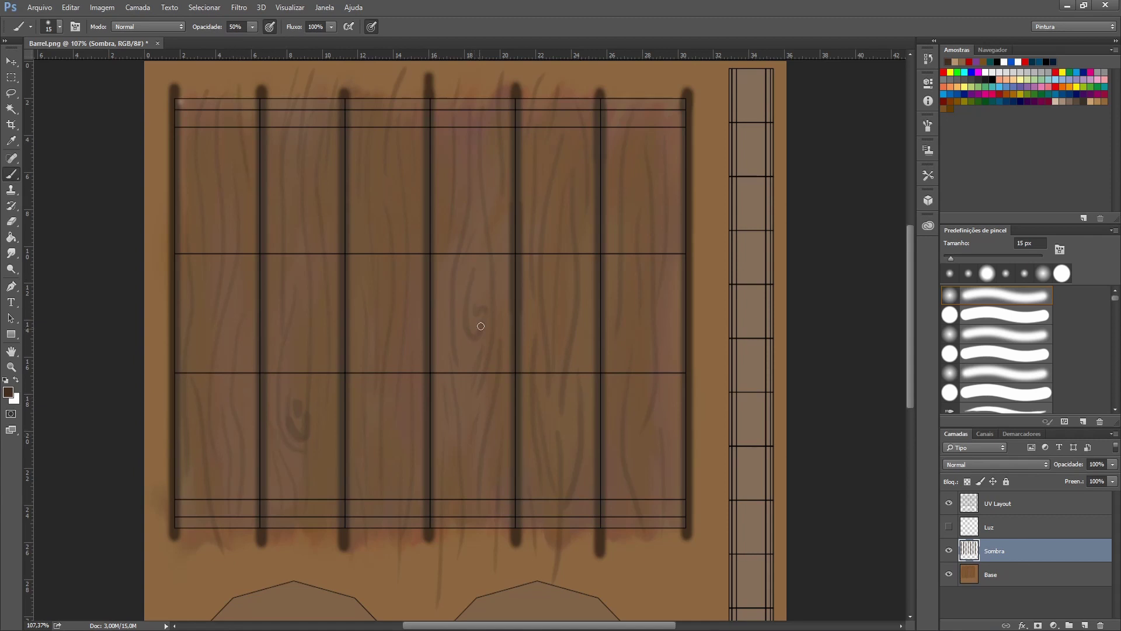
{"action": "scroll", "coordinate": [474, 157], "scroll_direction": "up", "scroll_amount": 4}
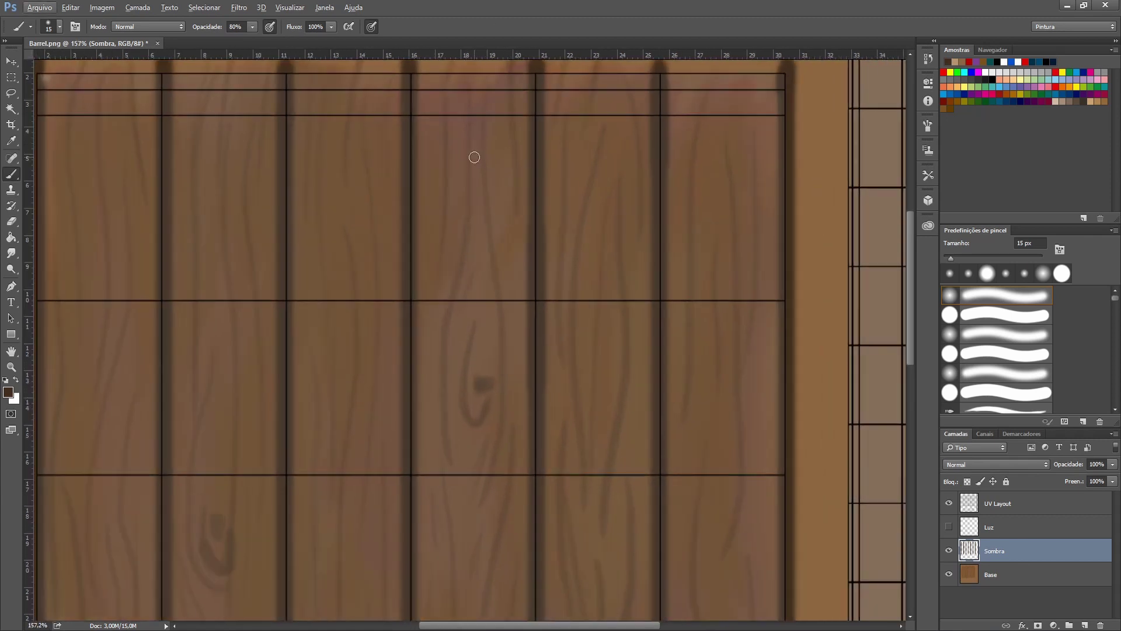
{"action": "scroll", "coordinate": [430, 606], "scroll_direction": "right", "scroll_amount": 2}
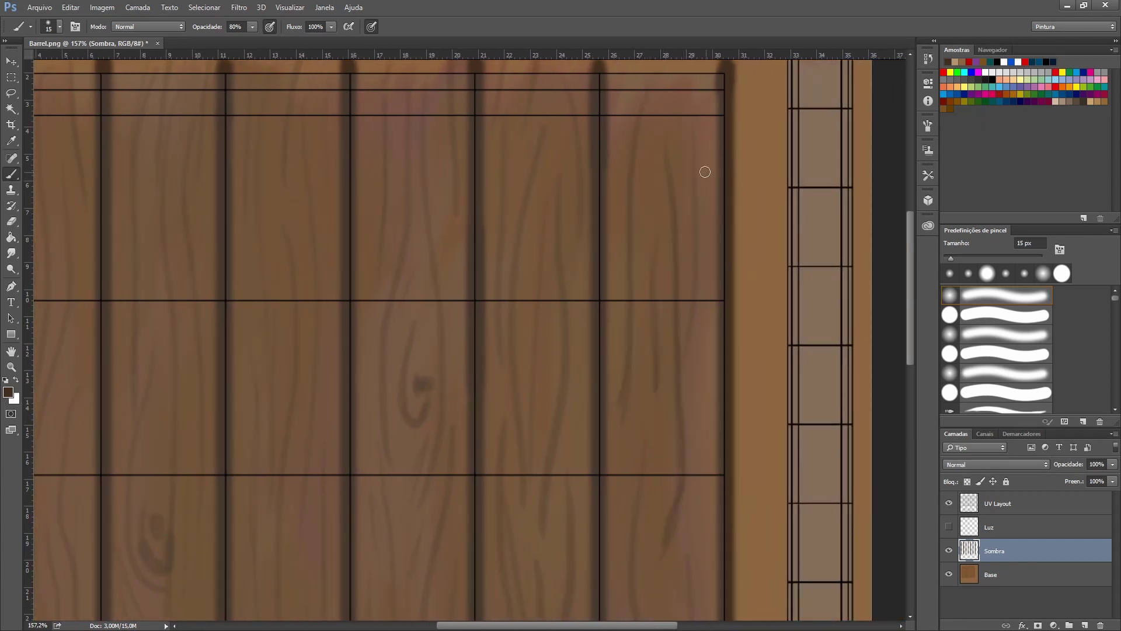
{"action": "left_click", "coordinate": [948, 502]}
{"action": "key", "text": "6"}
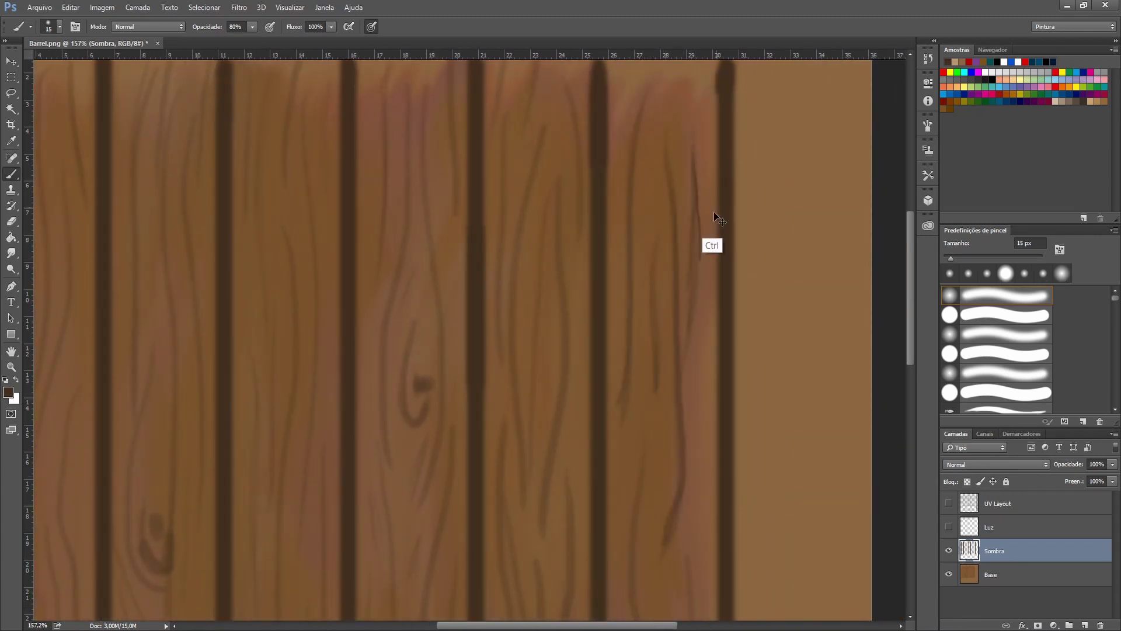
{"action": "scroll", "coordinate": [913, 366], "scroll_direction": "down", "scroll_amount": 3}
{"action": "scroll", "coordinate": [914, 366], "scroll_direction": "down", "scroll_amount": 2}
{"action": "mouse_move", "coordinate": [666, 478]}
{"action": "left_mouse_down"}
{"action": "mouse_move", "coordinate": [646, 433]}
{"action": "mouse_move", "coordinate": [643, 231]}
{"action": "left_mouse_up"}
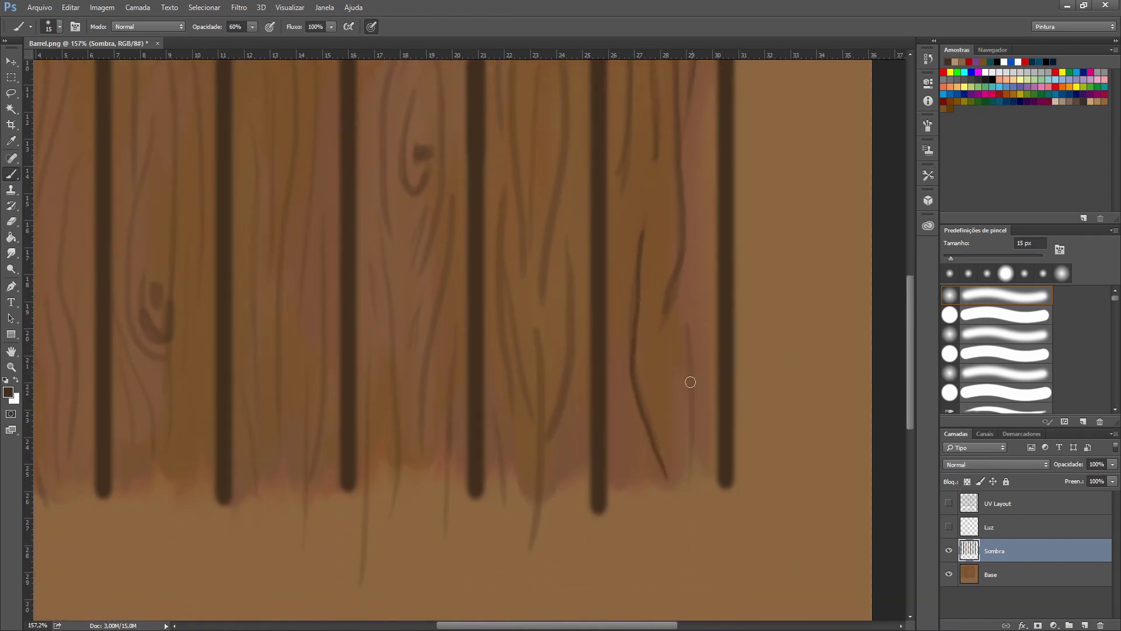
{"action": "left_click_drag", "start_coordinate": [569, 266], "coordinate": [550, 416]}
{"action": "left_click_drag", "start_coordinate": [909, 362], "coordinate": [908, 301]}
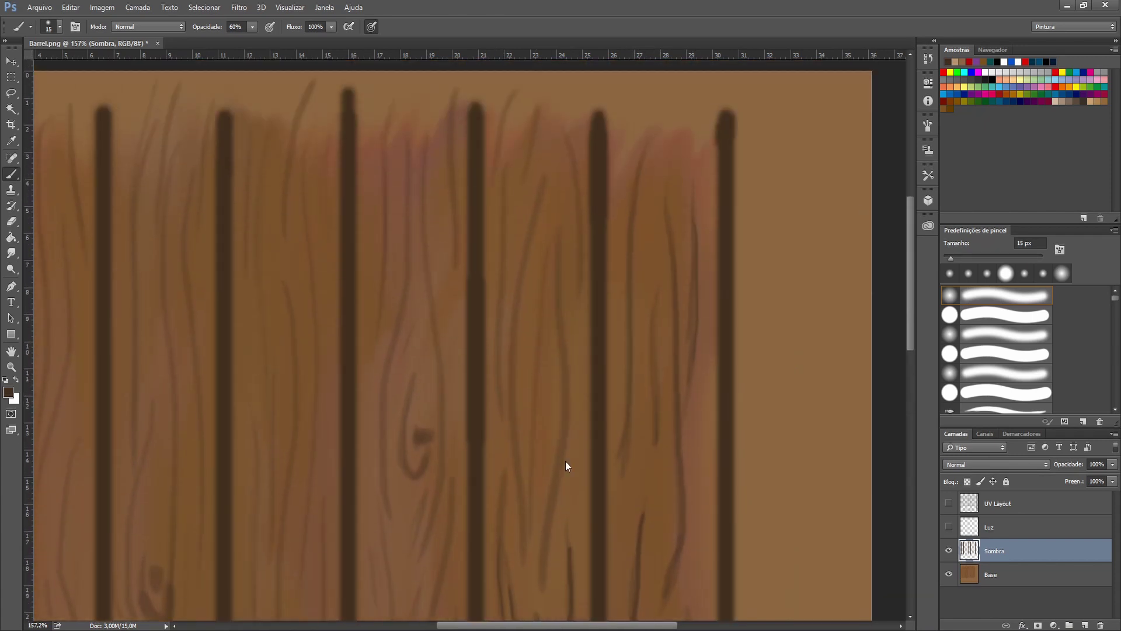
{"action": "scroll", "coordinate": [909, 303], "scroll_direction": "down", "scroll_amount": 3}
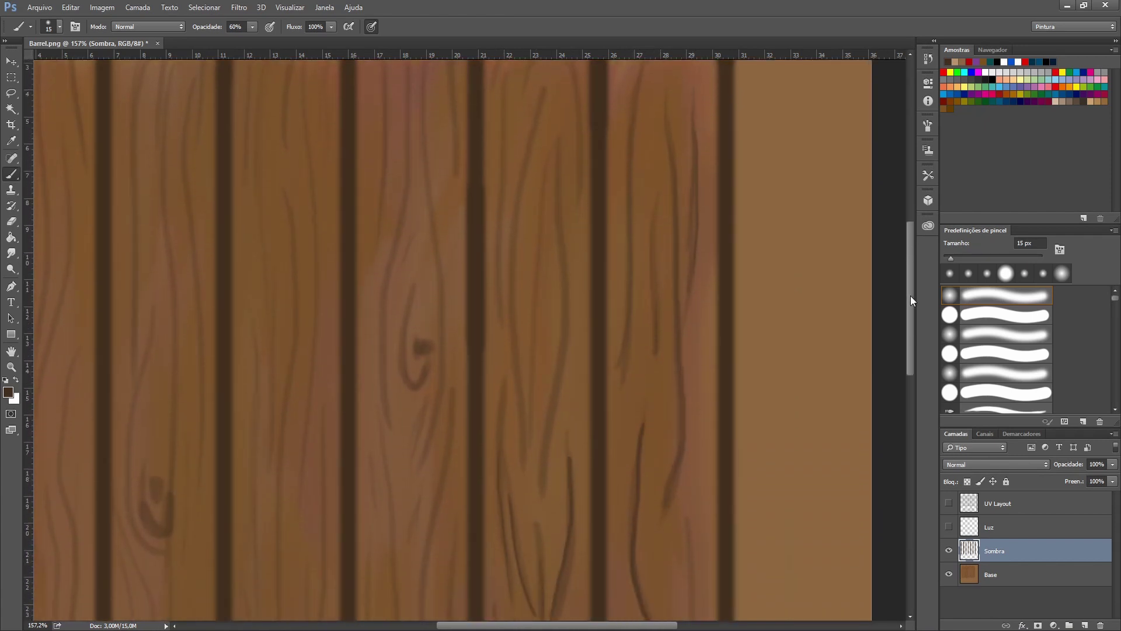
Step: Paint long dark grain lines down the middle planks
{"action": "left_click_drag", "start_coordinate": [548, 504], "coordinate": [556, 210]}
{"action": "left_click_drag", "start_coordinate": [537, 222], "coordinate": [534, 334]}
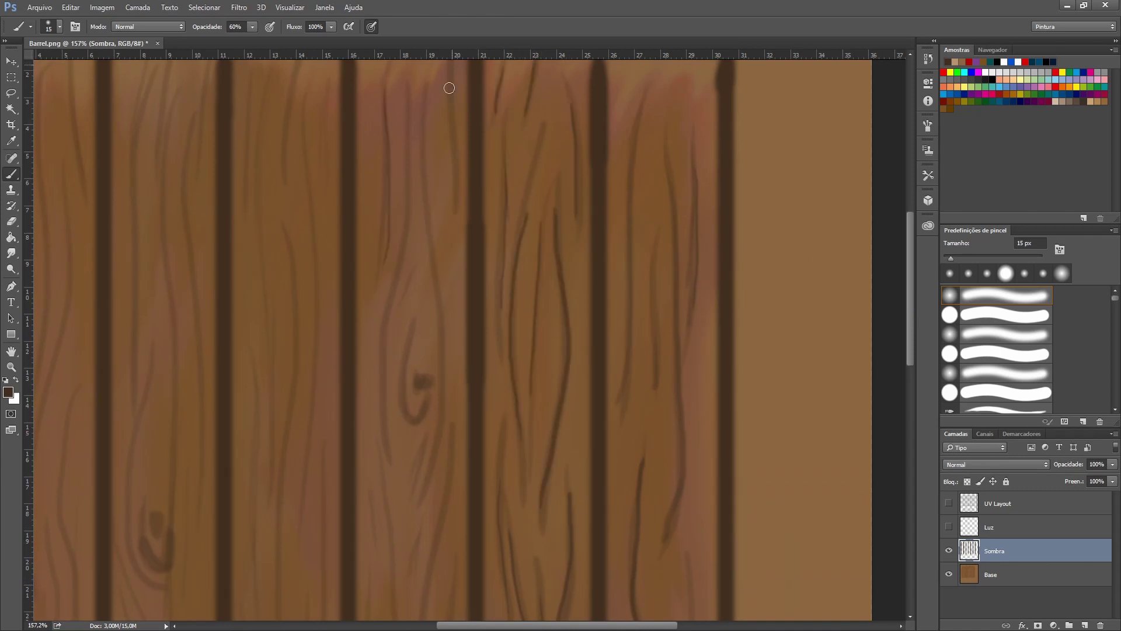
{"action": "left_click_drag", "start_coordinate": [449, 87], "coordinate": [458, 222]}
{"action": "mouse_move", "coordinate": [420, 93]}
{"action": "left_mouse_down"}
{"action": "mouse_move", "coordinate": [447, 462]}
{"action": "mouse_move", "coordinate": [381, 618]}
{"action": "left_mouse_up"}
{"action": "left_click_drag", "start_coordinate": [456, 434], "coordinate": [425, 618]}
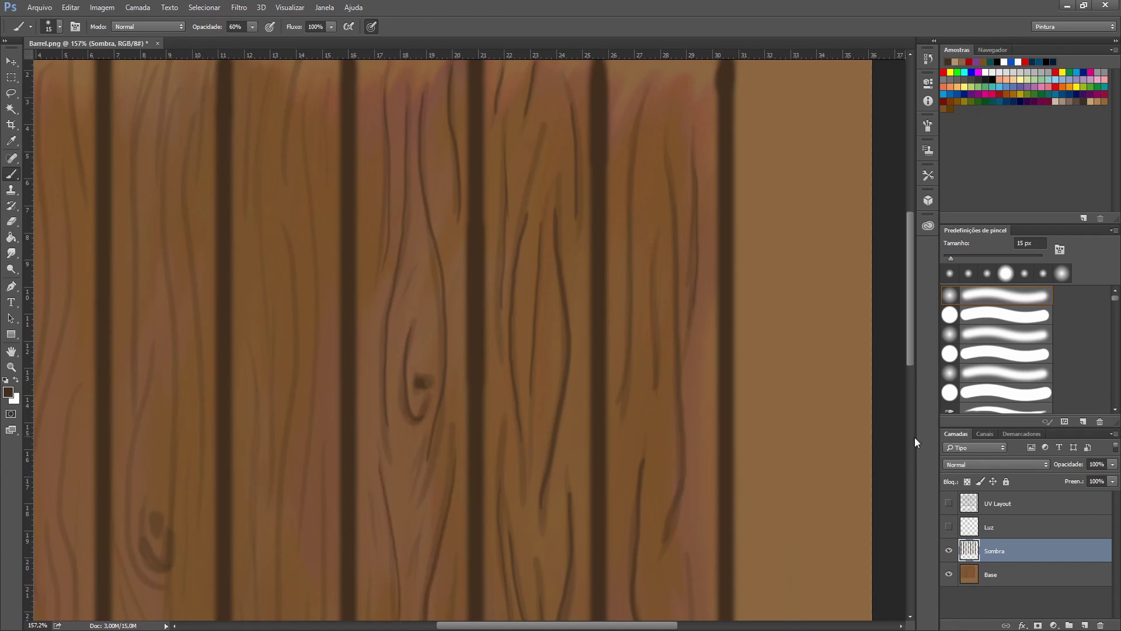
{"action": "scroll", "coordinate": [915, 437], "scroll_direction": "down", "scroll_amount": 6}
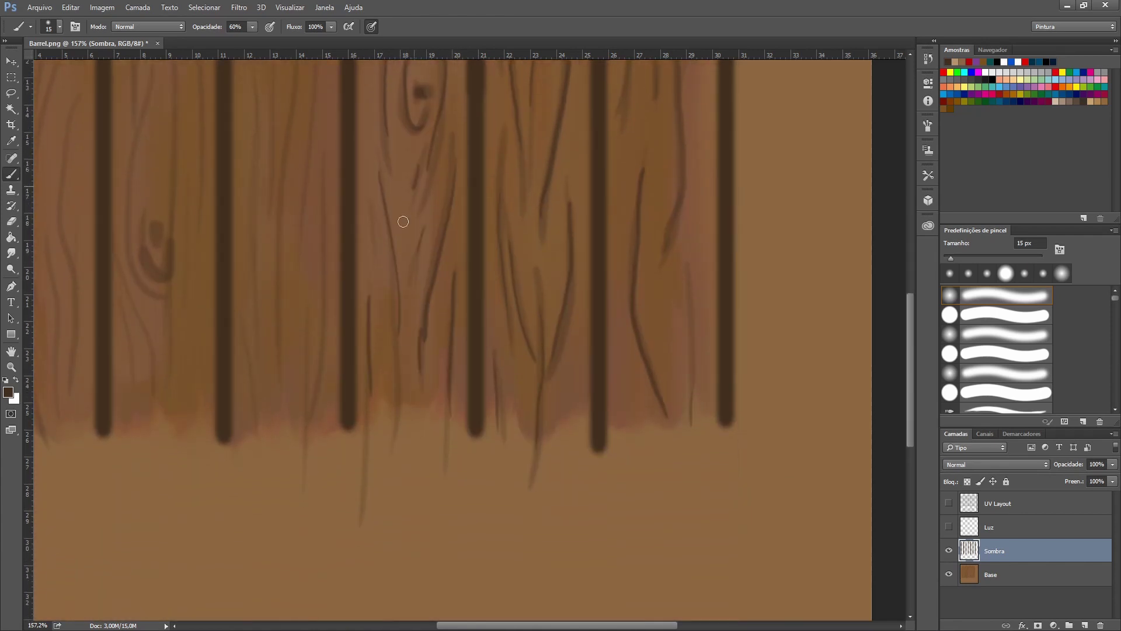
Step: Pan to the upper-left planks and add dark grain lines down each plank
{"action": "mouse_move", "coordinate": [290, 379]}
{"action": "left_mouse_down"}
{"action": "mouse_move", "coordinate": [289, 472]}
{"action": "mouse_move", "coordinate": [468, 522]}
{"action": "mouse_move", "coordinate": [547, 584]}
{"action": "left_mouse_up"}
{"action": "left_click_drag", "start_coordinate": [494, 205], "coordinate": [477, 426]}
{"action": "left_click_drag", "start_coordinate": [504, 345], "coordinate": [514, 561]}
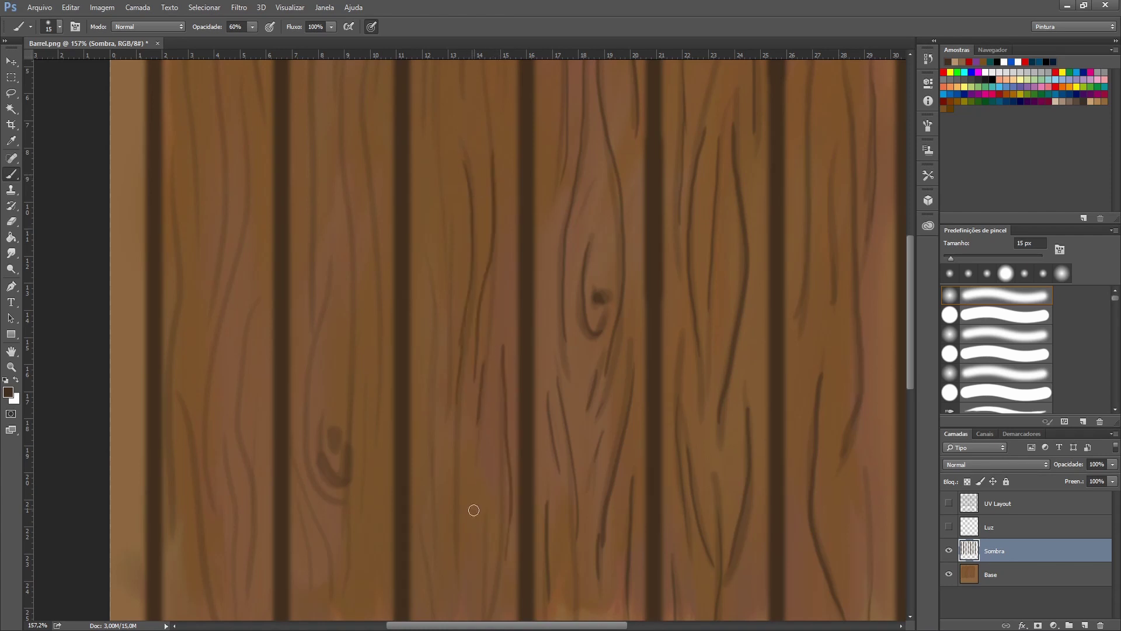
{"action": "left_click_drag", "start_coordinate": [430, 359], "coordinate": [435, 492]}
{"action": "left_click_drag", "start_coordinate": [422, 535], "coordinate": [436, 618]}
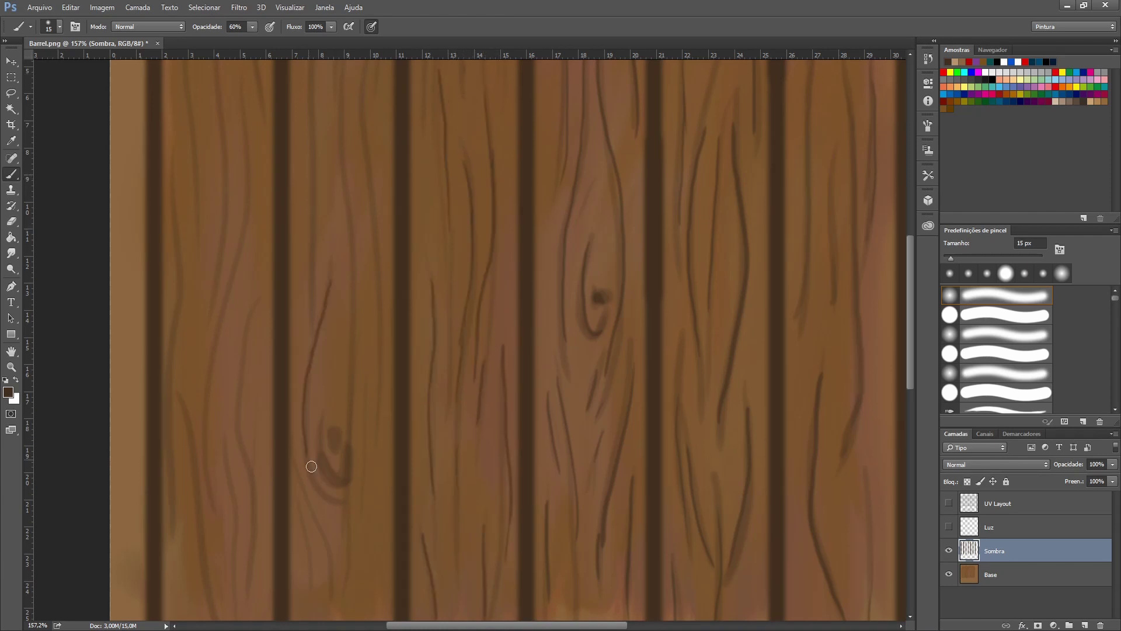
{"action": "left_click_drag", "start_coordinate": [339, 173], "coordinate": [358, 354]}
{"action": "left_click_drag", "start_coordinate": [312, 86], "coordinate": [321, 320]}
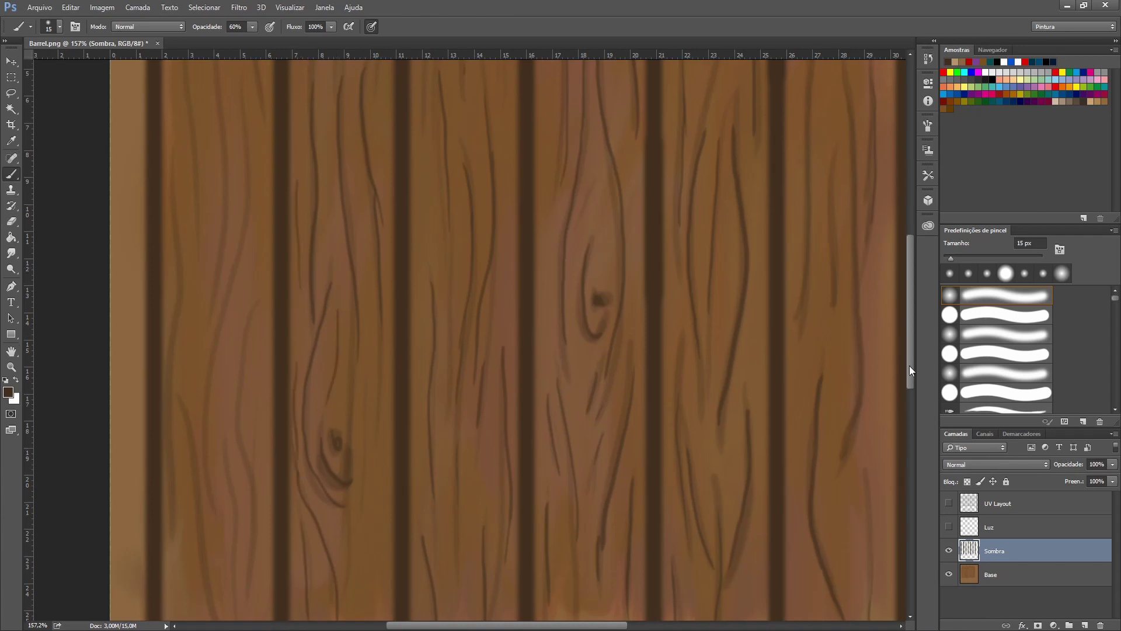
{"action": "left_click_drag", "start_coordinate": [909, 366], "coordinate": [910, 377]}
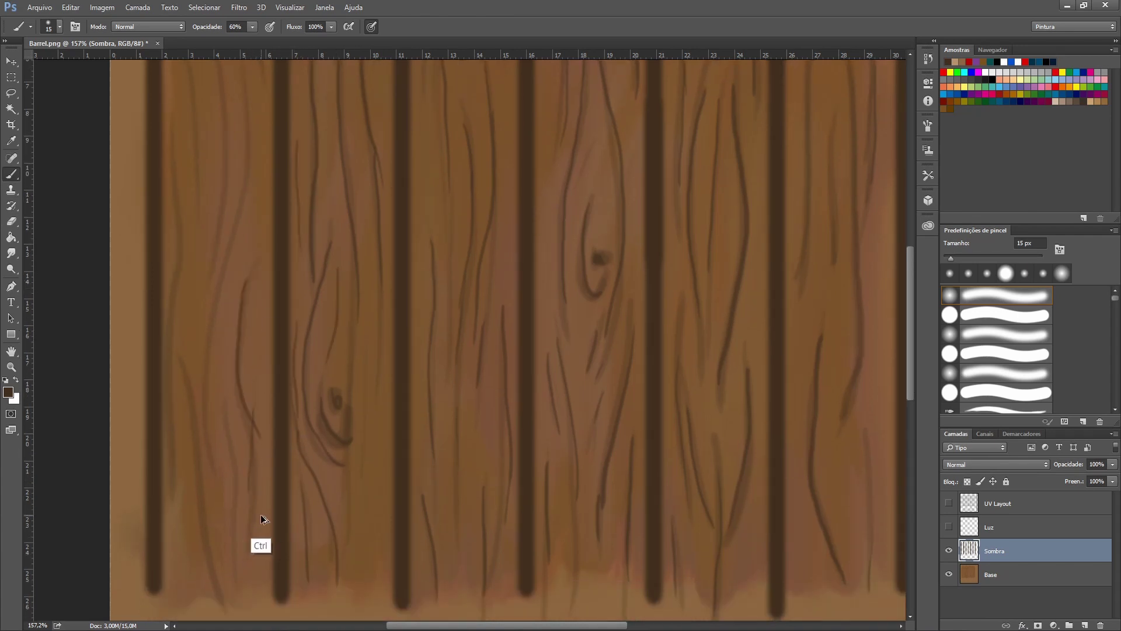
Step: Paint thin wood grain on the second plank, redoing one undone stroke
{"action": "left_click_drag", "start_coordinate": [228, 546], "coordinate": [235, 202]}
{"action": "mouse_move", "coordinate": [251, 257]}
{"action": "left_mouse_down"}
{"action": "mouse_move", "coordinate": [227, 96]}
{"action": "mouse_move", "coordinate": [185, 179]}
{"action": "left_mouse_up"}
{"action": "left_click_drag", "start_coordinate": [178, 131], "coordinate": [175, 377]}
{"action": "left_click_drag", "start_coordinate": [175, 368], "coordinate": [222, 587]}
{"action": "key", "text": "ctrl+alt+z"}
{"action": "key", "text": "ctrl+alt+z"}
{"action": "left_click_drag", "start_coordinate": [175, 143], "coordinate": [178, 315]}
{"action": "left_click_drag", "start_coordinate": [181, 368], "coordinate": [222, 564]}
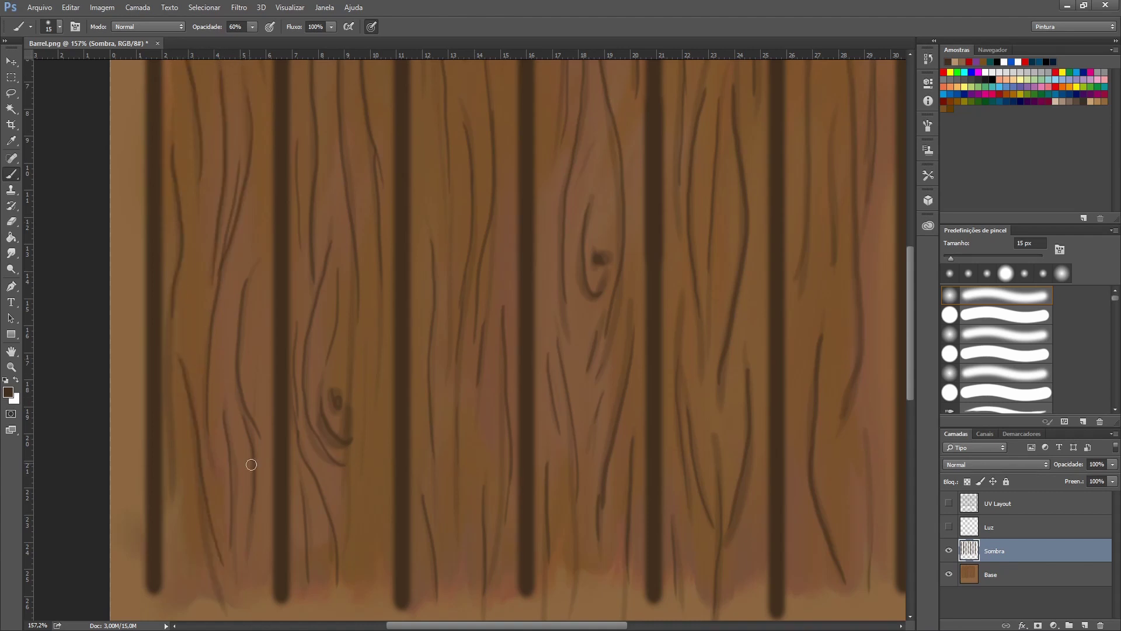
Step: Add final grain strokes and turn the Luz highlights back on
{"action": "left_click_drag", "start_coordinate": [910, 376], "coordinate": [910, 330]}
{"action": "left_click_drag", "start_coordinate": [482, 78], "coordinate": [462, 216]}
{"action": "left_click_drag", "start_coordinate": [425, 132], "coordinate": [419, 236]}
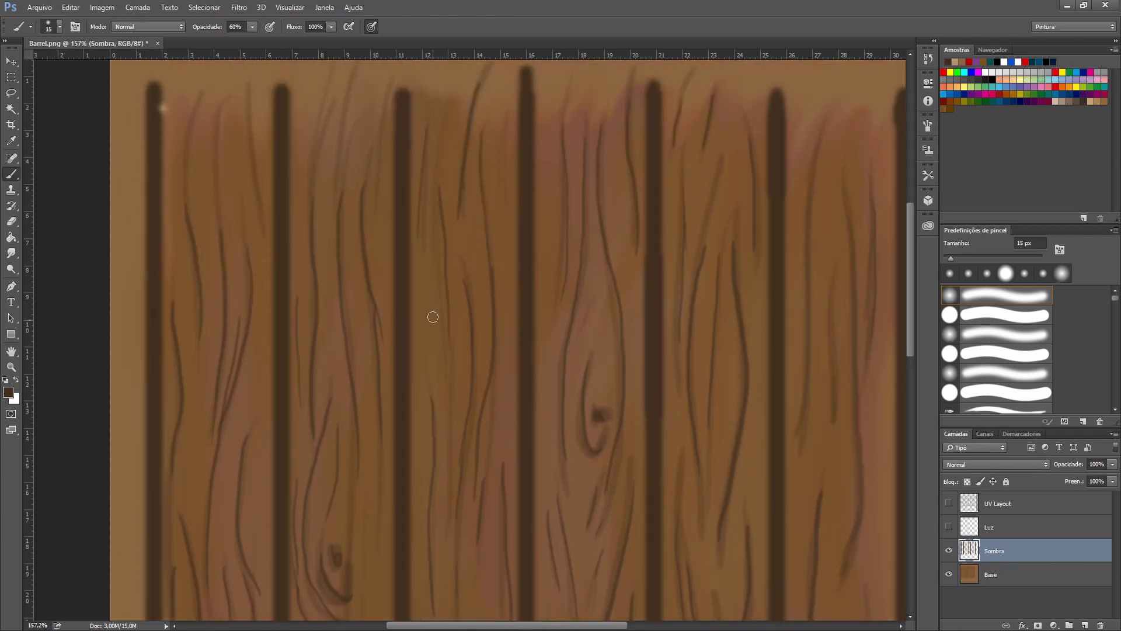
{"action": "scroll", "coordinate": [556, 534], "scroll_direction": "down", "scroll_amount": 3}
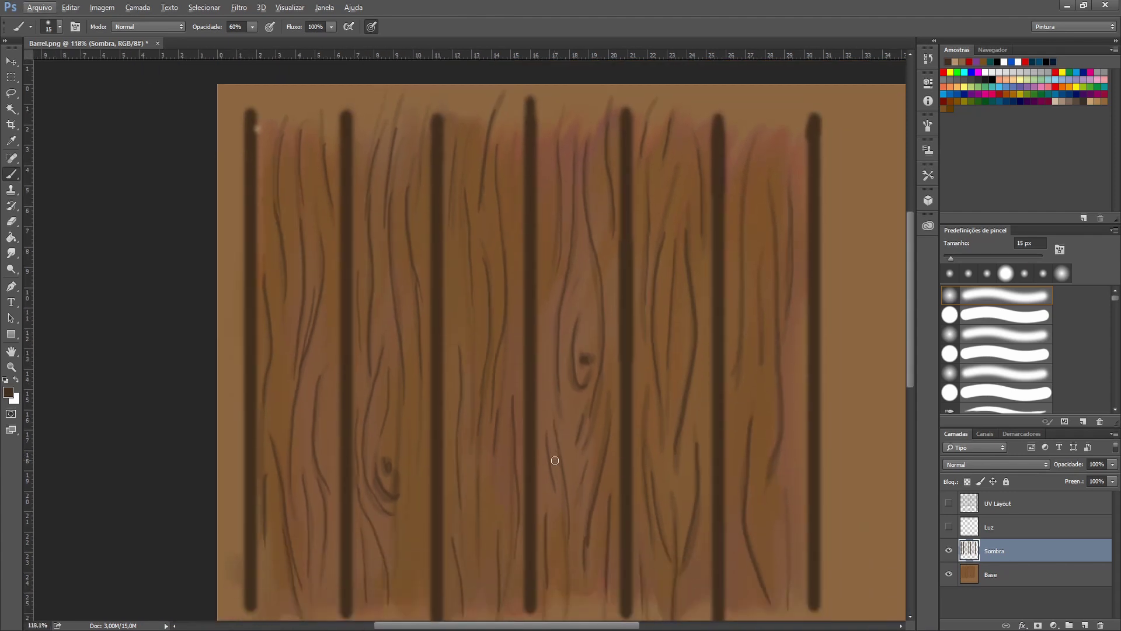
{"action": "left_click", "coordinate": [949, 527]}
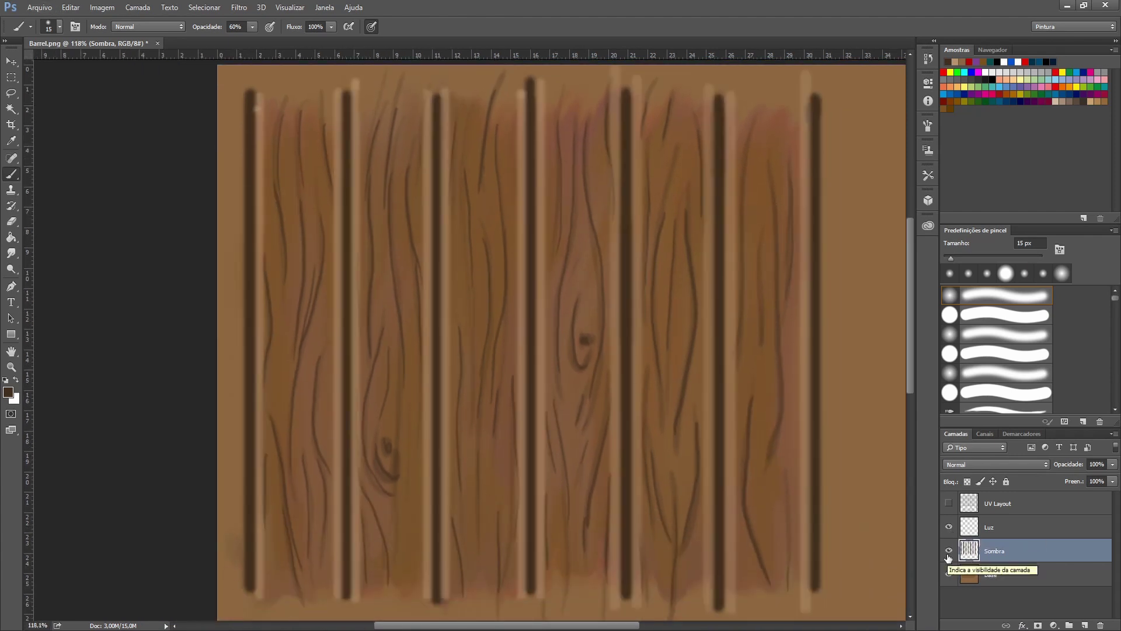
Step: On the Luz layer, sample a light tan from the wood and paint a first grain highlight
{"action": "left_click", "coordinate": [996, 532]}
{"action": "scroll", "coordinate": [590, 477], "scroll_direction": "up", "scroll_amount": 3}
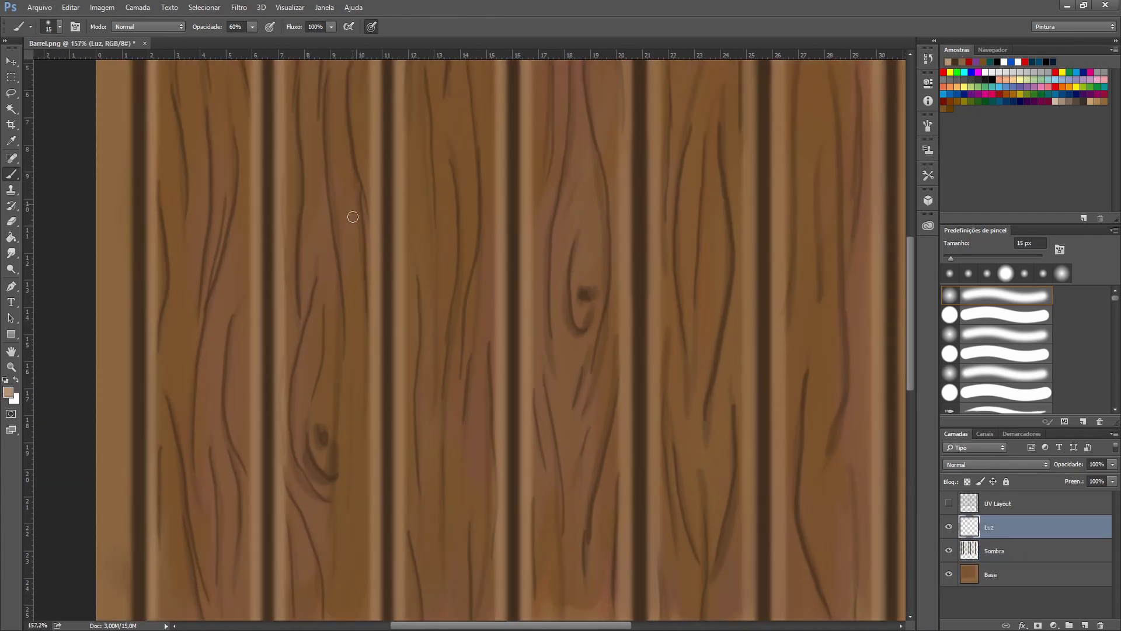
{"action": "scroll", "coordinate": [619, 467], "scroll_direction": "up", "scroll_amount": 1}
{"action": "left_click", "coordinate": [610, 572], "text": "alt"}
{"action": "scroll", "coordinate": [683, 590], "scroll_direction": "down", "scroll_amount": 1}
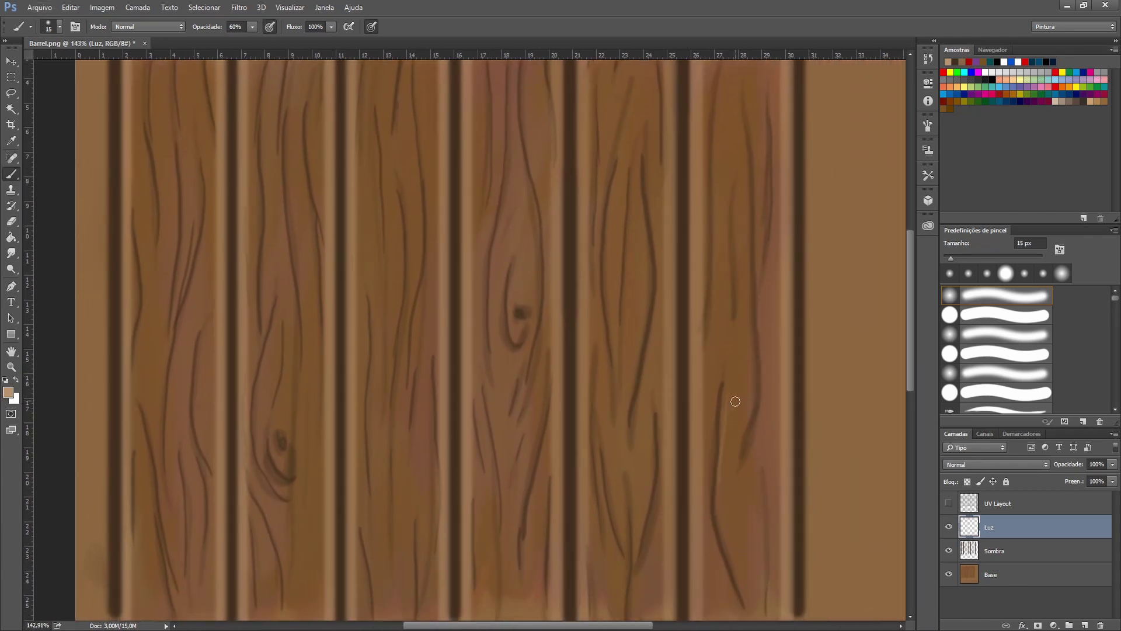
{"action": "left_click_drag", "start_coordinate": [723, 399], "coordinate": [750, 589]}
Step: With a 20 px brush, add faint highlights along the grain of the right-hand planks
{"action": "key", "text": "bracketright"}
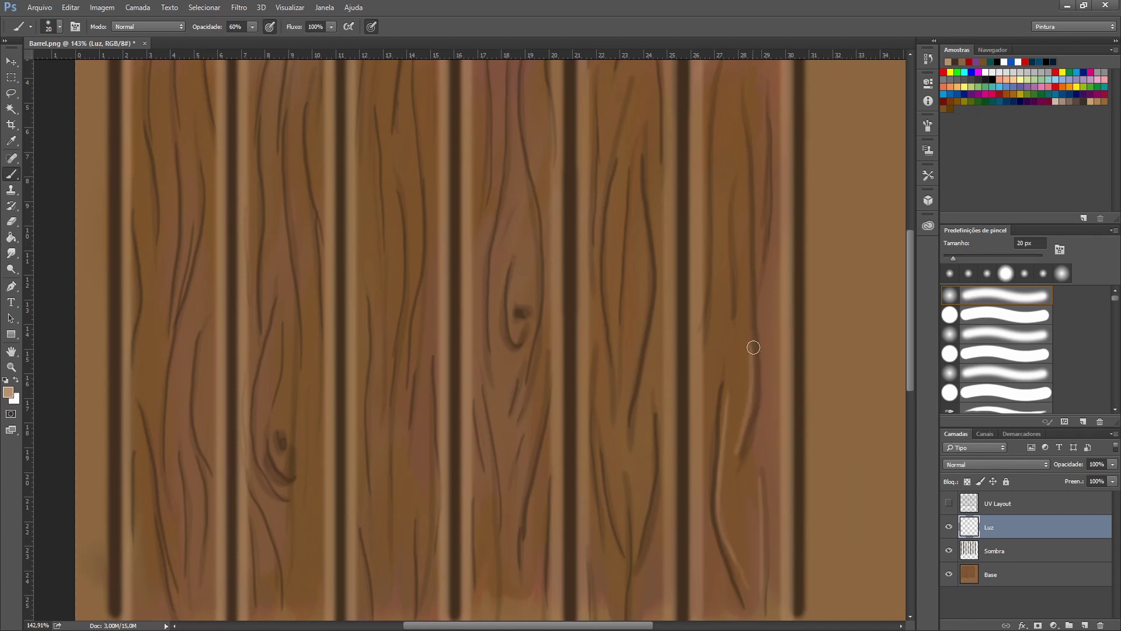
{"action": "scroll", "coordinate": [730, 263], "scroll_direction": "up", "scroll_amount": 1}
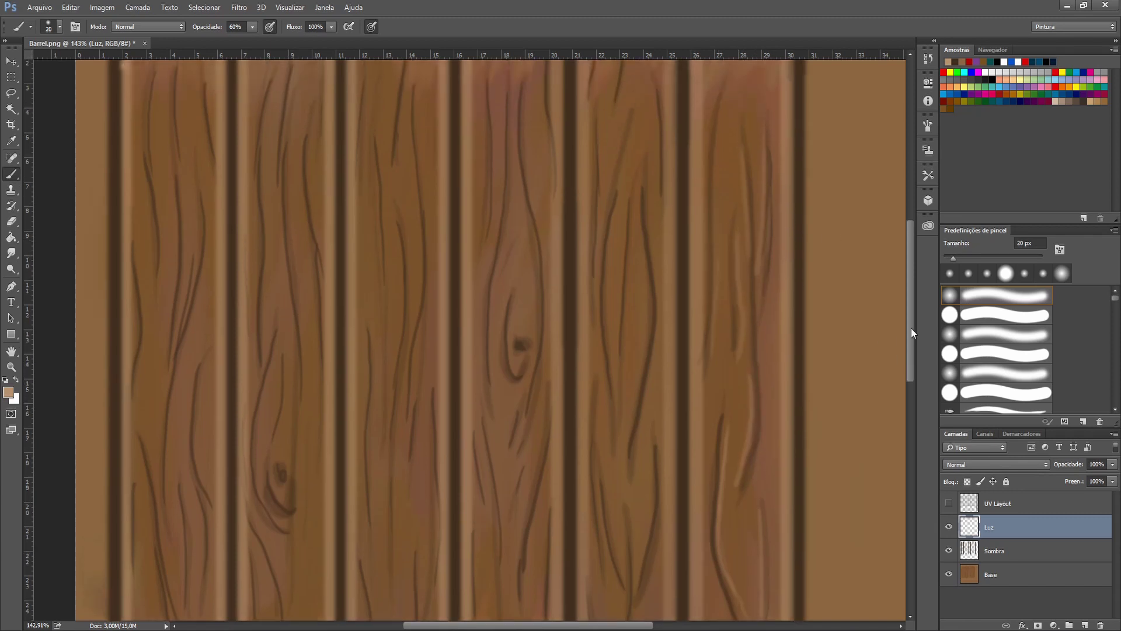
{"action": "scroll", "coordinate": [720, 310], "scroll_direction": "up", "scroll_amount": 3}
{"action": "scroll", "coordinate": [777, 269], "scroll_direction": "down", "scroll_amount": 1}
{"action": "scroll", "coordinate": [777, 271], "scroll_direction": "down", "scroll_amount": 2}
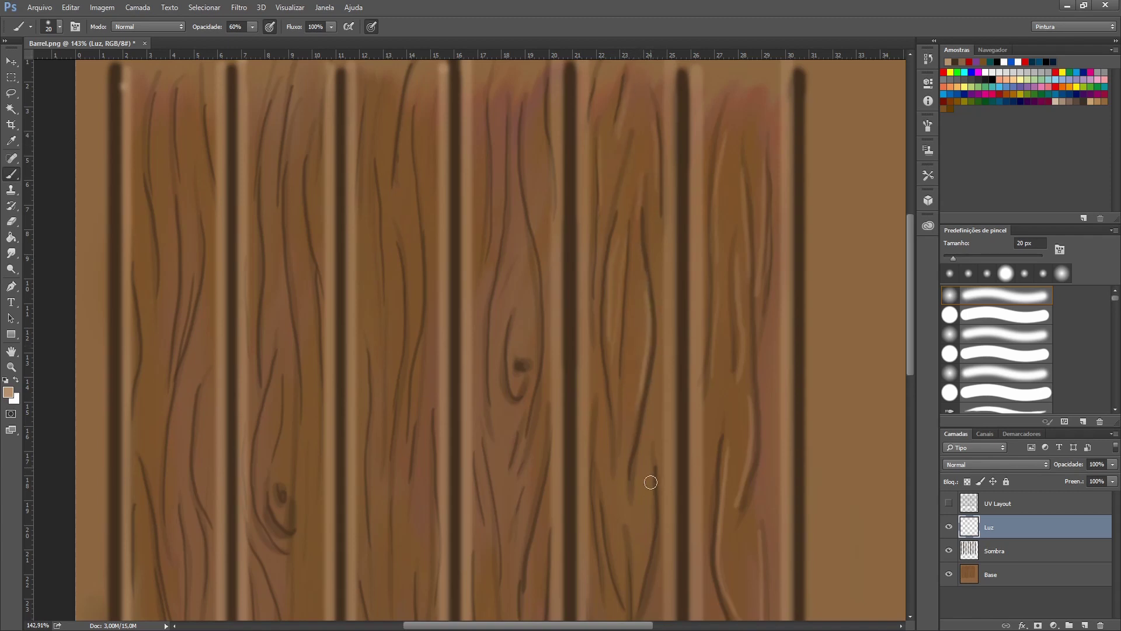
{"action": "left_click_drag", "start_coordinate": [649, 532], "coordinate": [638, 601]}
{"action": "mouse_move", "coordinate": [508, 266]}
{"action": "left_mouse_down"}
{"action": "mouse_move", "coordinate": [531, 146]}
{"action": "mouse_move", "coordinate": [485, 181]}
{"action": "mouse_move", "coordinate": [511, 240]}
{"action": "left_mouse_up"}
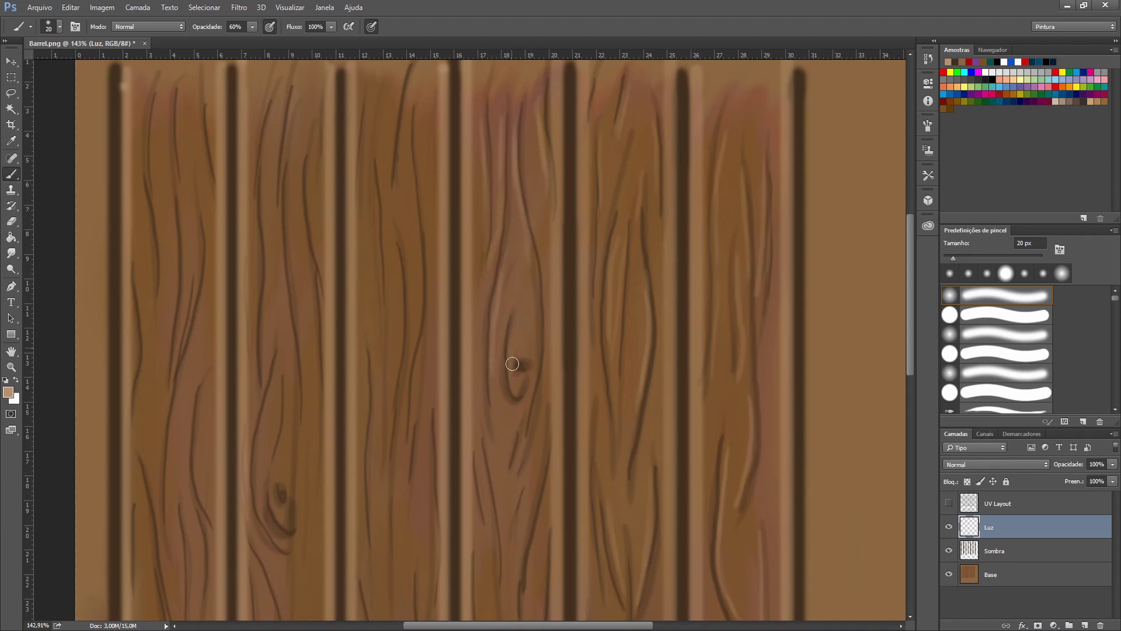
{"action": "left_click_drag", "start_coordinate": [545, 415], "coordinate": [514, 563]}
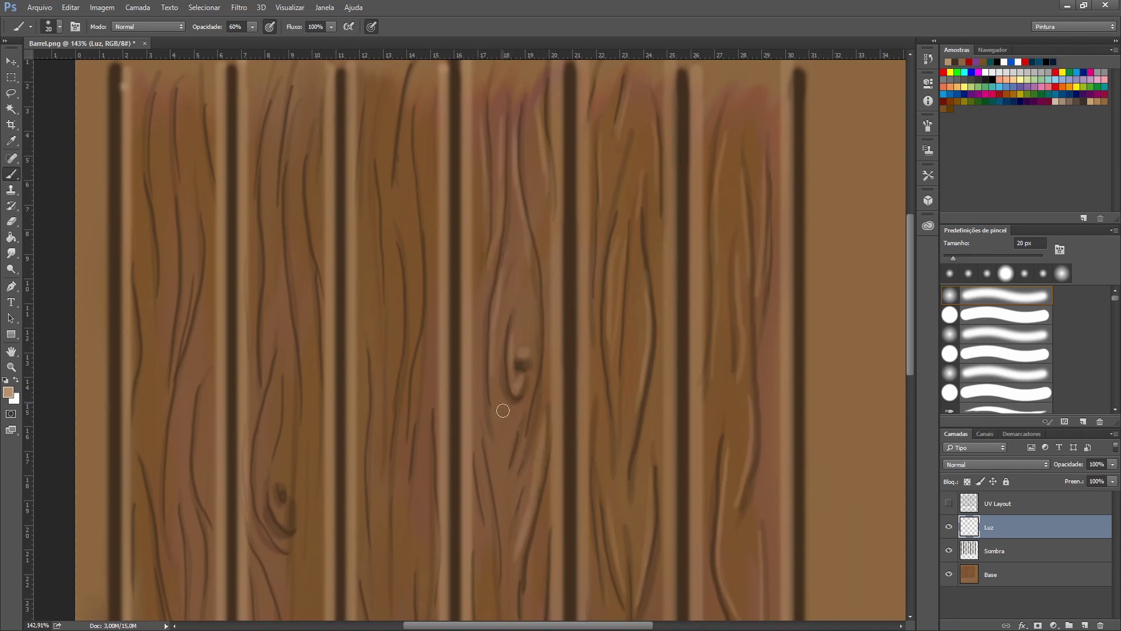
{"action": "left_click_drag", "start_coordinate": [501, 406], "coordinate": [500, 544]}
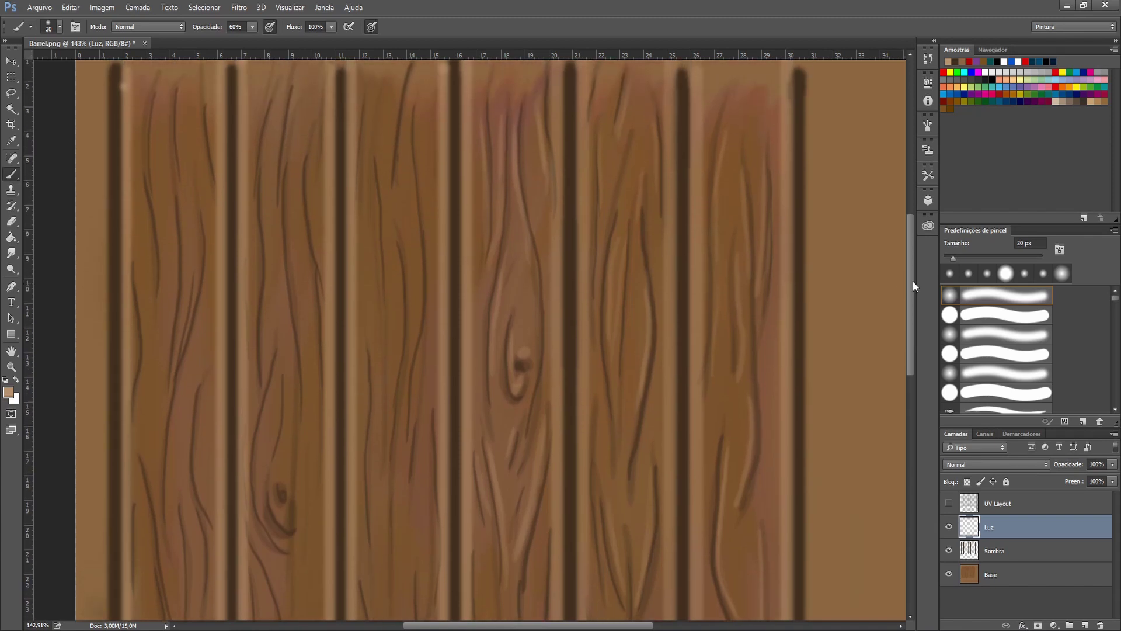
Step: Highlight the upper and lower grain lines on the middle plank
{"action": "left_click_drag", "start_coordinate": [390, 129], "coordinate": [419, 280]}
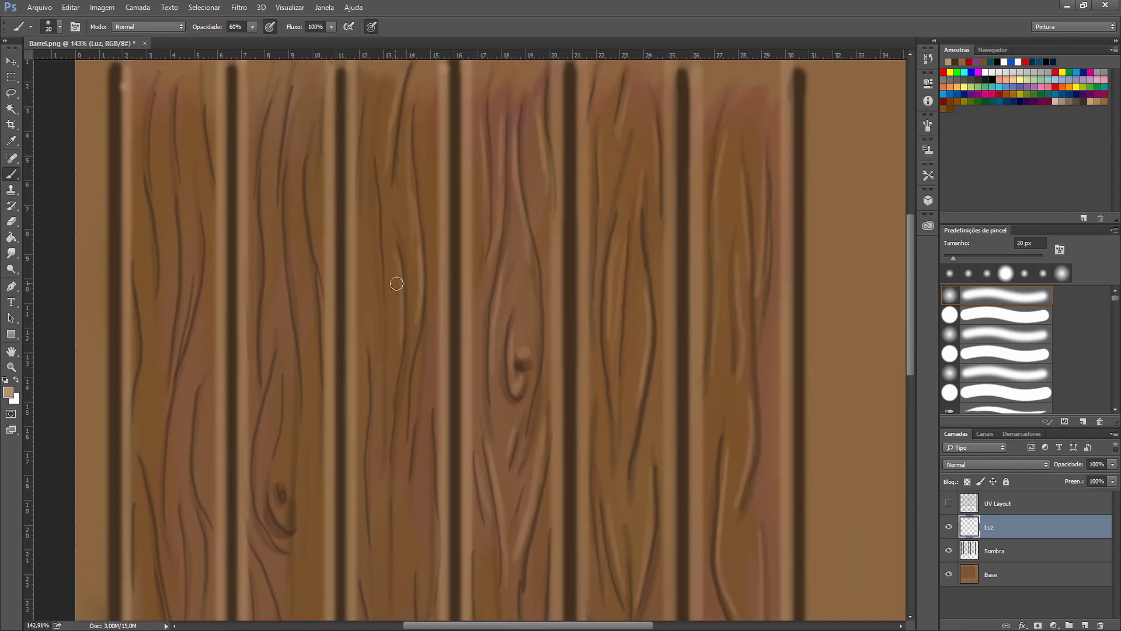
{"action": "left_click_drag", "start_coordinate": [376, 166], "coordinate": [378, 273]}
{"action": "left_click_drag", "start_coordinate": [375, 365], "coordinate": [378, 531]}
{"action": "left_click_drag", "start_coordinate": [429, 412], "coordinate": [429, 521]}
{"action": "left_click_drag", "start_coordinate": [404, 425], "coordinate": [407, 520]}
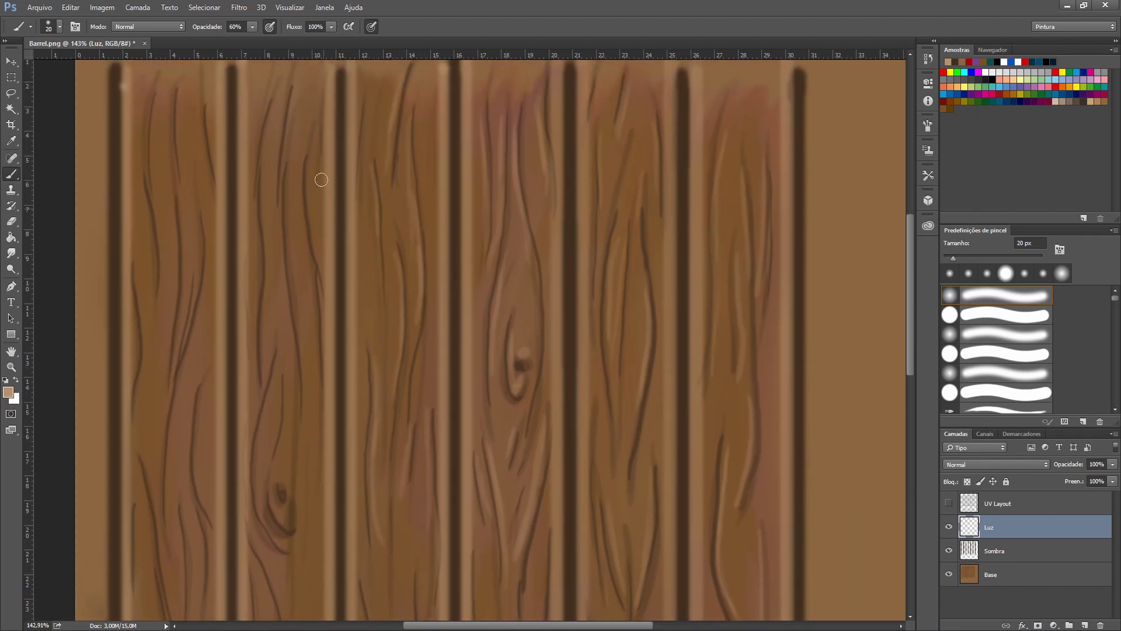
Step: Highlight the grain of the second and leftmost planks, including the edge of the lower knot
{"action": "left_click_drag", "start_coordinate": [295, 190], "coordinate": [306, 360]}
{"action": "mouse_move", "coordinate": [280, 139]}
{"action": "left_mouse_down"}
{"action": "mouse_move", "coordinate": [266, 332]}
{"action": "mouse_move", "coordinate": [263, 263]}
{"action": "left_mouse_up"}
{"action": "left_click_drag", "start_coordinate": [253, 169], "coordinate": [272, 315]}
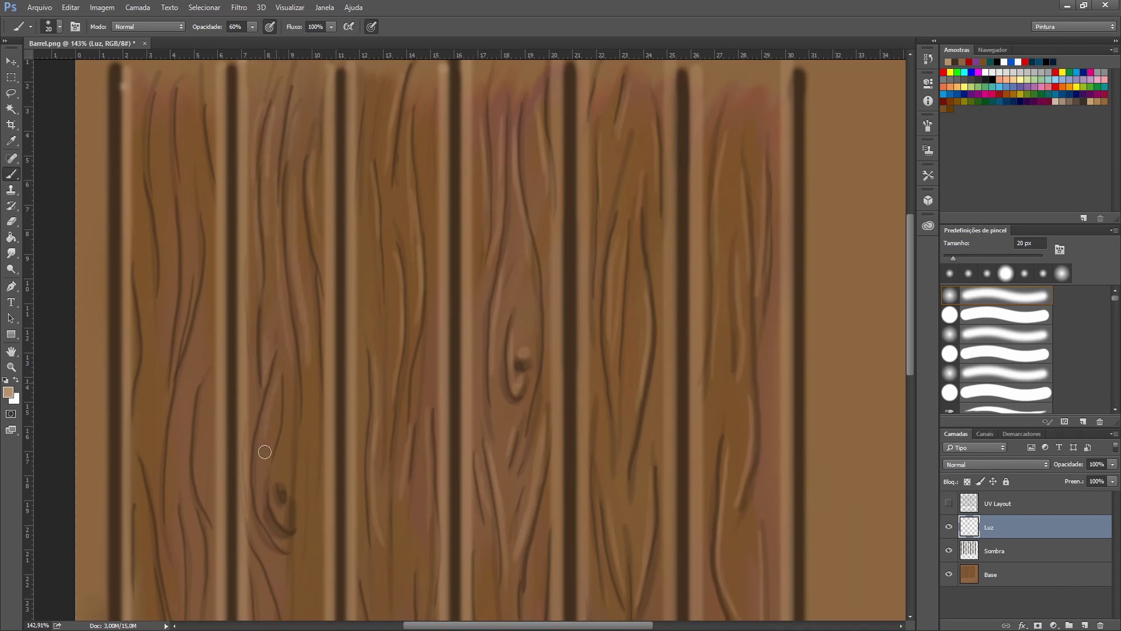
{"action": "left_click_drag", "start_coordinate": [278, 469], "coordinate": [285, 517]}
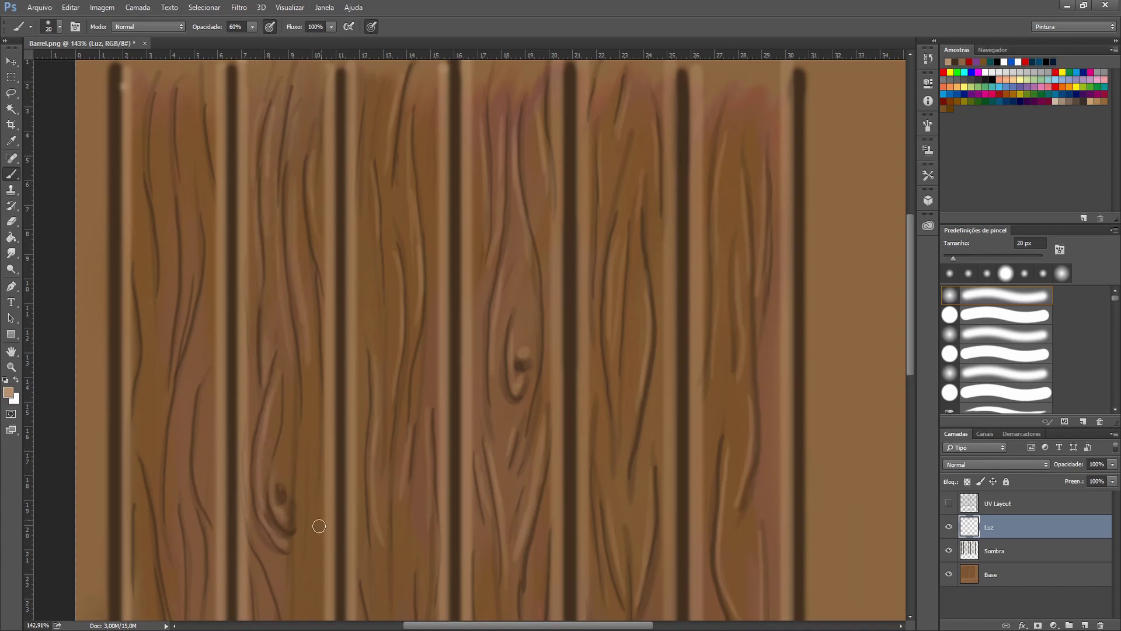
{"action": "left_click_drag", "start_coordinate": [306, 423], "coordinate": [308, 513]}
{"action": "left_click_drag", "start_coordinate": [162, 102], "coordinate": [156, 285]}
{"action": "mouse_move", "coordinate": [181, 99]}
{"action": "left_mouse_down"}
{"action": "mouse_move", "coordinate": [188, 345]}
{"action": "mouse_move", "coordinate": [197, 274]}
{"action": "mouse_move", "coordinate": [205, 480]}
{"action": "left_mouse_up"}
{"action": "left_click_drag", "start_coordinate": [159, 184], "coordinate": [150, 344]}
{"action": "left_click_drag", "start_coordinate": [155, 279], "coordinate": [139, 433]}
{"action": "left_click_drag", "start_coordinate": [180, 380], "coordinate": [174, 497]}
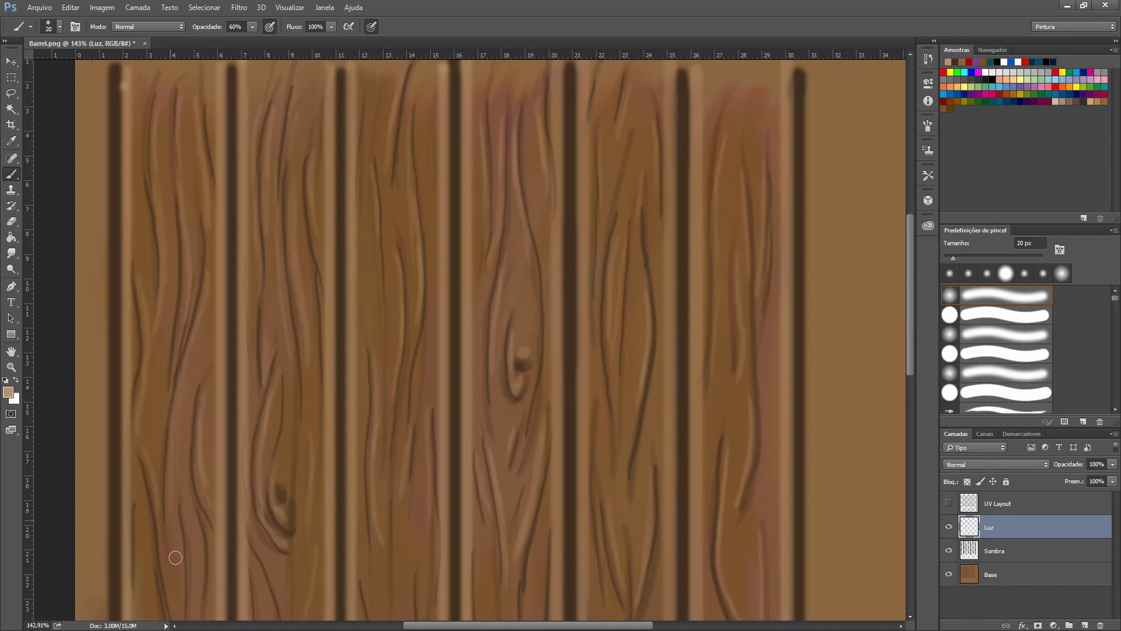
Step: Add light grain highlights across the lower ends of the planks
{"action": "scroll", "coordinate": [857, 409], "scroll_direction": "down", "scroll_amount": 3}
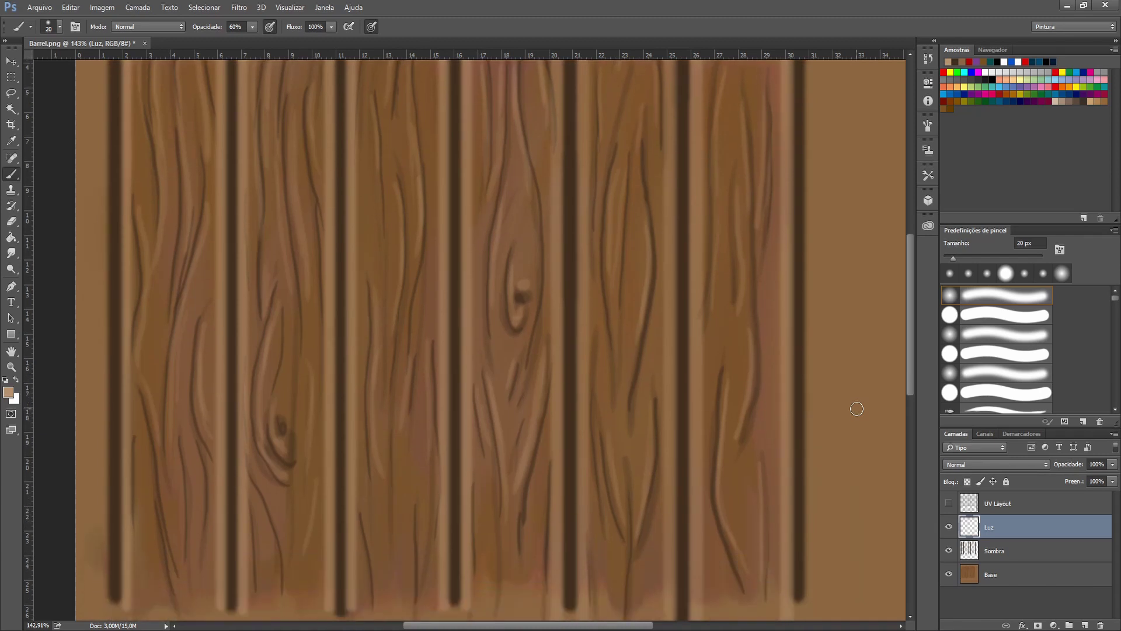
{"action": "left_click_drag", "start_coordinate": [492, 524], "coordinate": [491, 582]}
{"action": "left_click_drag", "start_coordinate": [526, 515], "coordinate": [523, 571]}
{"action": "left_click_drag", "start_coordinate": [432, 438], "coordinate": [416, 567]}
{"action": "left_click_drag", "start_coordinate": [409, 608], "coordinate": [388, 513]}
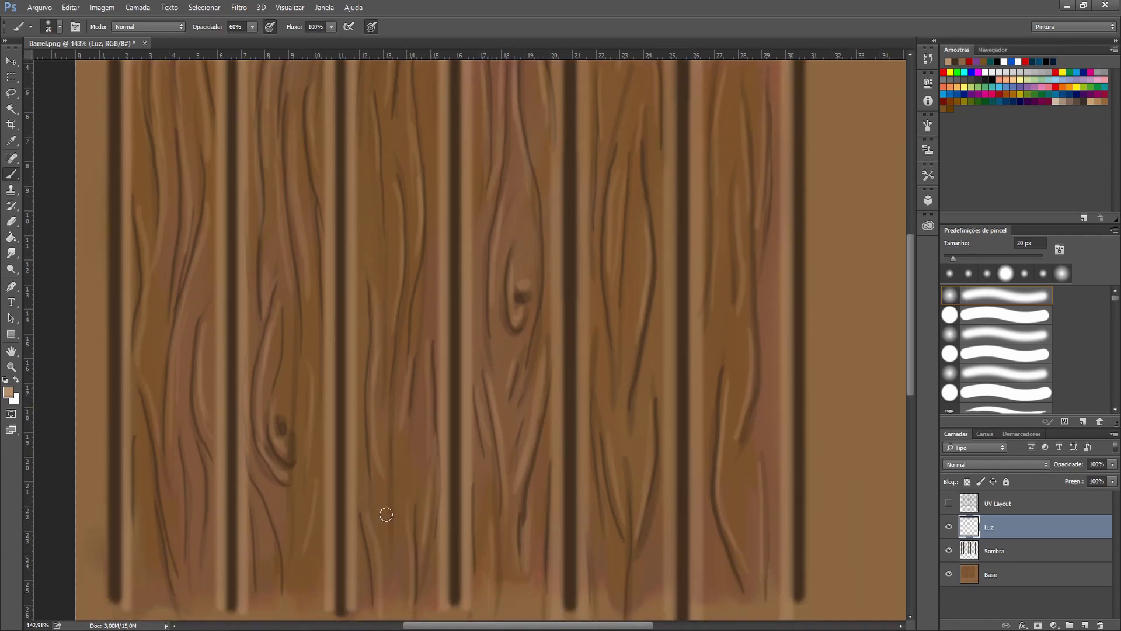
{"action": "left_click_drag", "start_coordinate": [290, 585], "coordinate": [266, 485]}
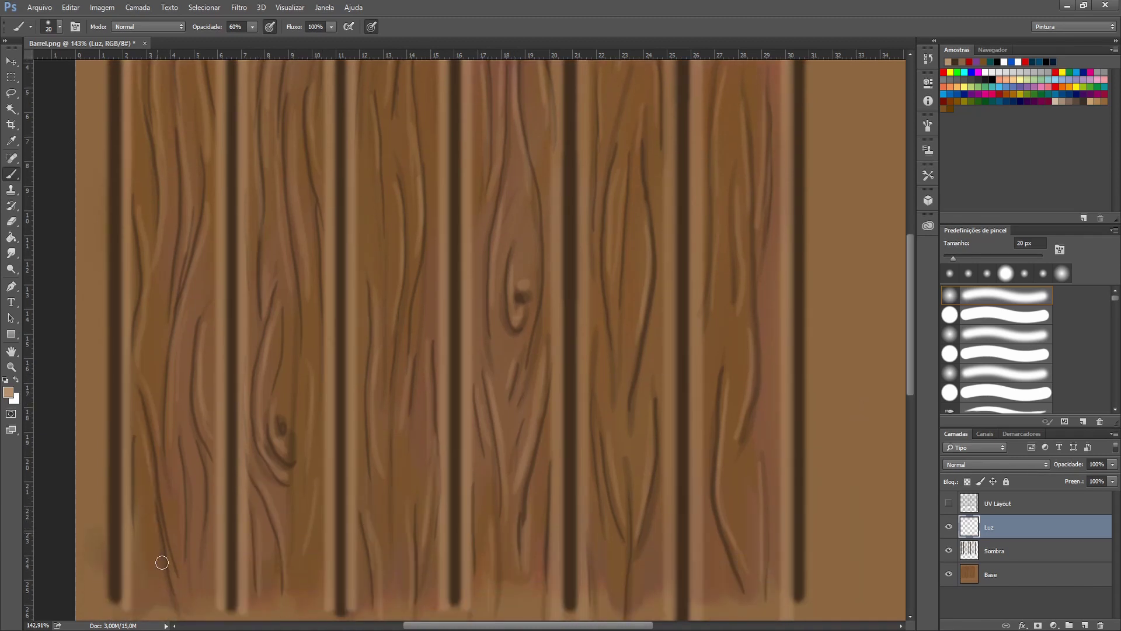
{"action": "mouse_move", "coordinate": [179, 540]}
{"action": "left_mouse_down"}
{"action": "mouse_move", "coordinate": [176, 454]}
{"action": "mouse_move", "coordinate": [198, 468]}
{"action": "left_mouse_up"}
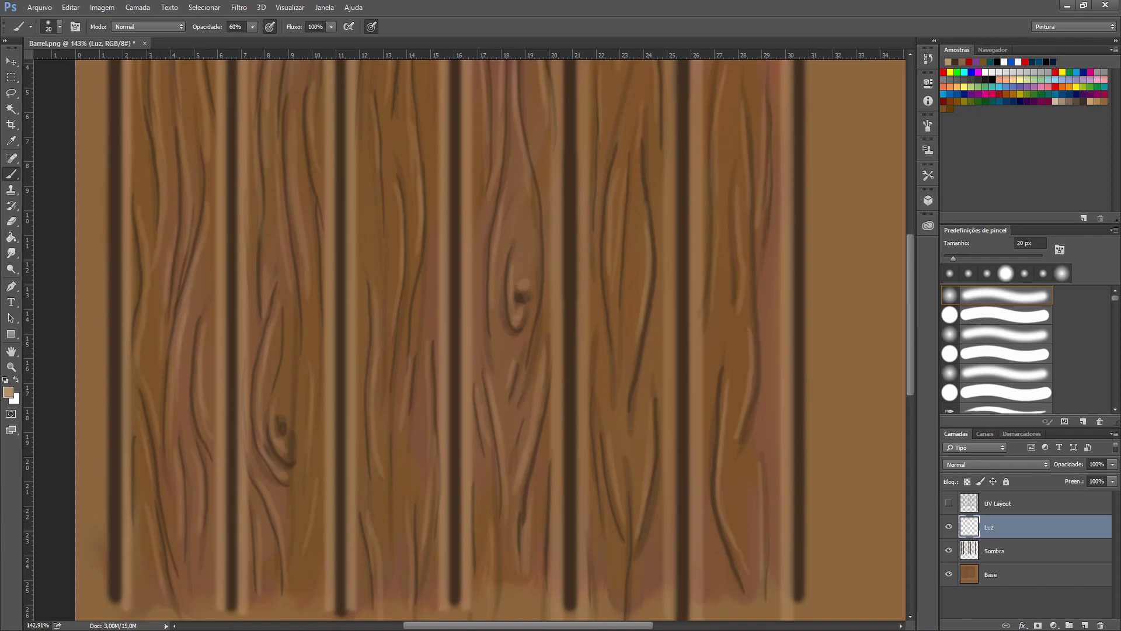
{"action": "scroll", "coordinate": [771, 368], "scroll_direction": "down", "scroll_amount": 3}
{"action": "scroll", "coordinate": [681, 368], "scroll_direction": "down", "scroll_amount": 1}
{"action": "scroll", "coordinate": [681, 368], "scroll_direction": "up", "scroll_amount": 3}
Step: Tint the Base layer with a darker brown brush at 200 px and 20% opacity
{"action": "left_click", "coordinate": [1005, 575]}
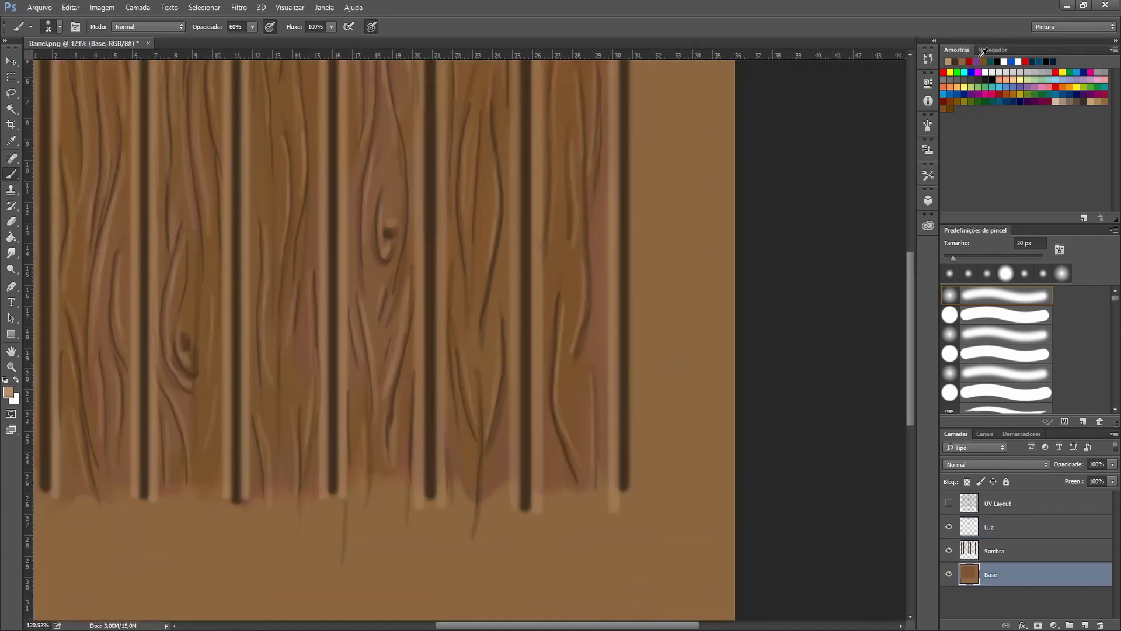
{"action": "left_click", "coordinate": [985, 61]}
{"action": "key", "text": "bracketright"}
{"action": "key", "text": "bracketright"}
{"action": "key", "text": "bracketright"}
{"action": "key", "text": "2"}
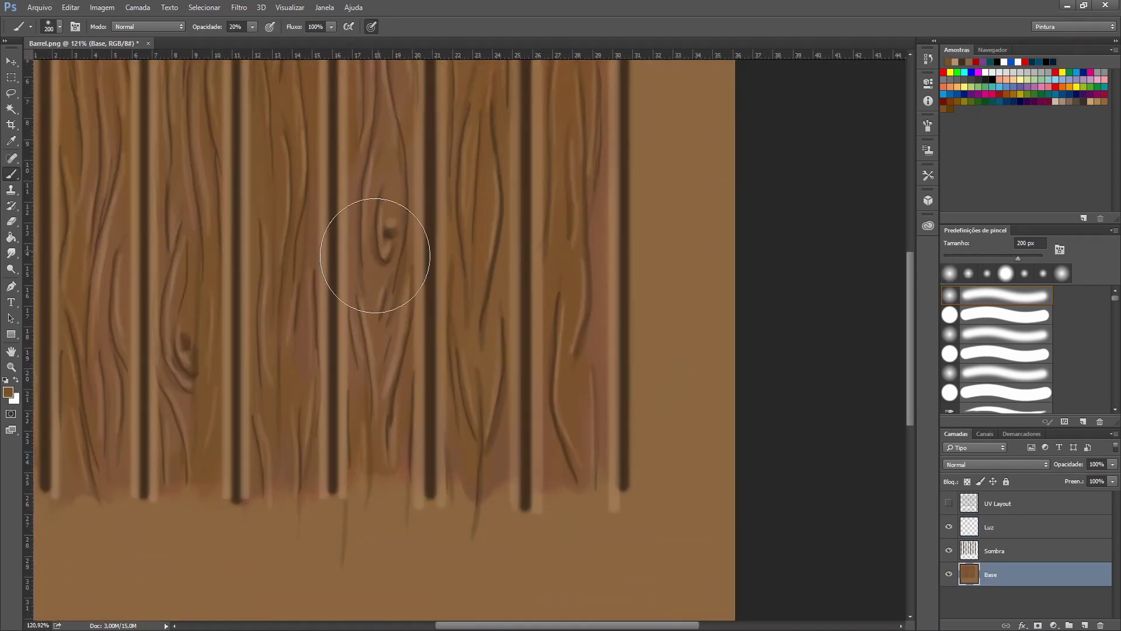
{"action": "mouse_move", "coordinate": [913, 402]}
{"action": "left_mouse_down"}
{"action": "mouse_move", "coordinate": [913, 344]}
{"action": "mouse_move", "coordinate": [920, 367]}
{"action": "mouse_move", "coordinate": [906, 380]}
{"action": "left_mouse_up"}
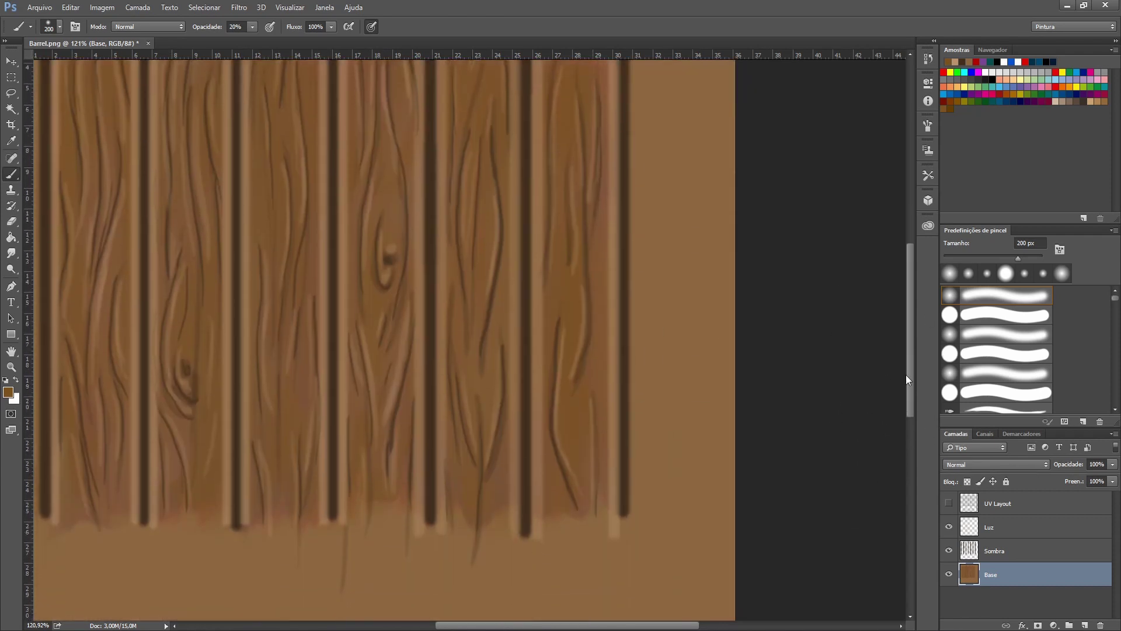
Step: Switch from painting to erasing
{"action": "scroll", "coordinate": [909, 375], "scroll_direction": "up", "scroll_amount": 2}
{"action": "scroll", "coordinate": [584, 444], "scroll_direction": "up", "scroll_amount": 1}
{"action": "key", "text": "alt+bracketright"}
{"action": "key", "text": "alt+bracketright"}
Step: Thin the Luz highlight stripes and the pinkish top tint with a 25 px, 40% eraser
{"action": "key", "text": "e"}
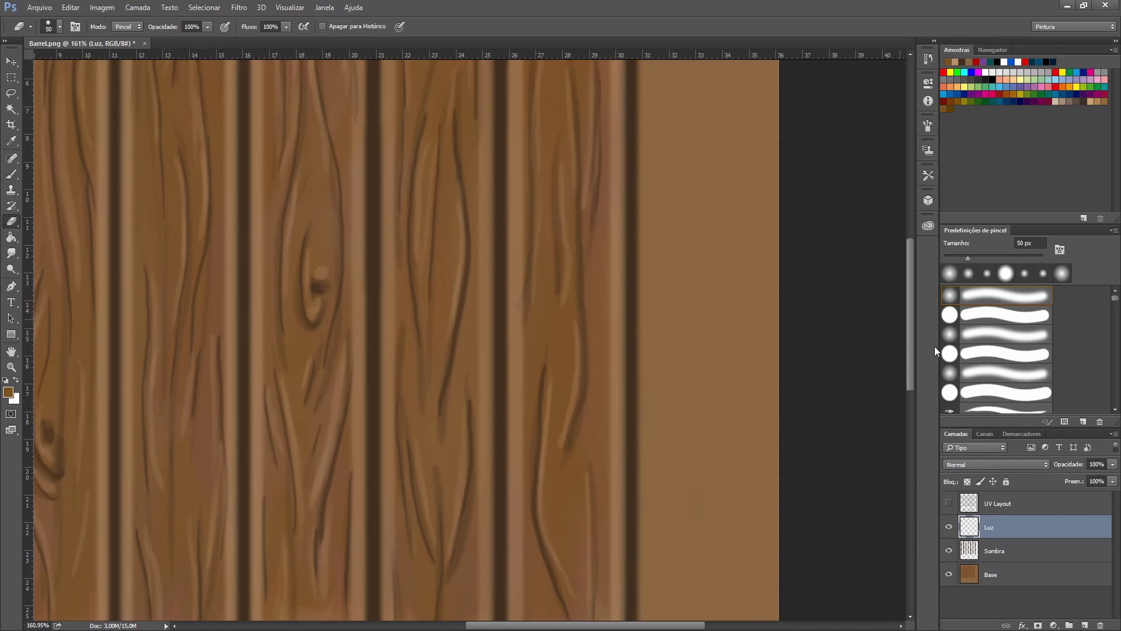
{"action": "key", "text": "bracketleft"}
{"action": "key", "text": "bracketleft"}
{"action": "scroll", "coordinate": [887, 313], "scroll_direction": "up", "scroll_amount": 1}
{"action": "scroll", "coordinate": [641, 175], "scroll_direction": "down", "scroll_amount": 1}
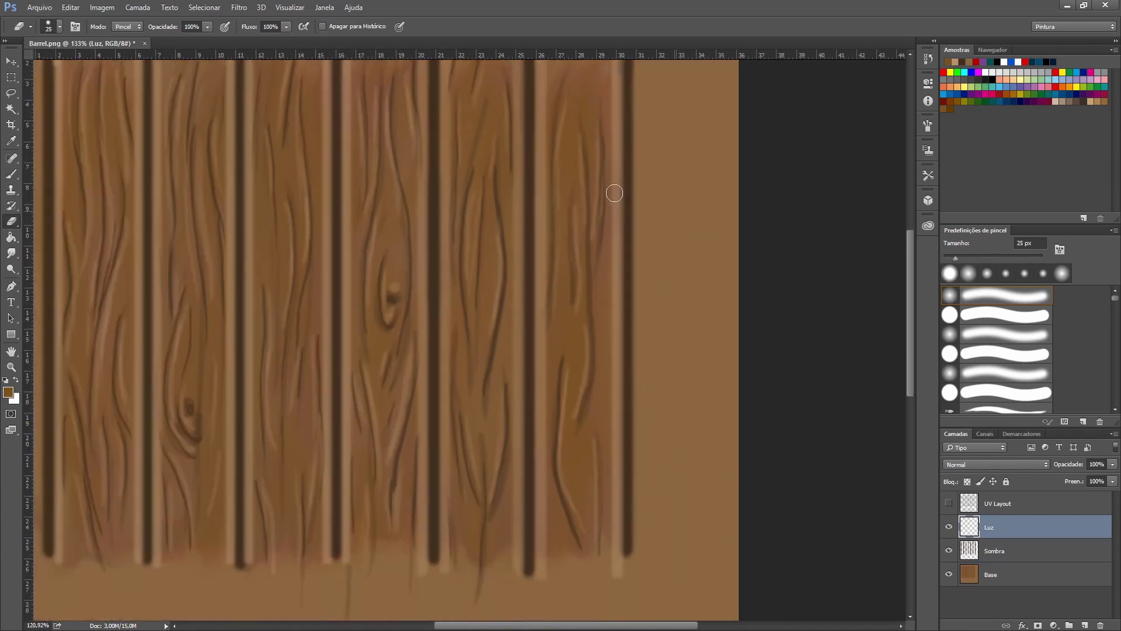
{"action": "scroll", "coordinate": [615, 192], "scroll_direction": "down", "scroll_amount": 1}
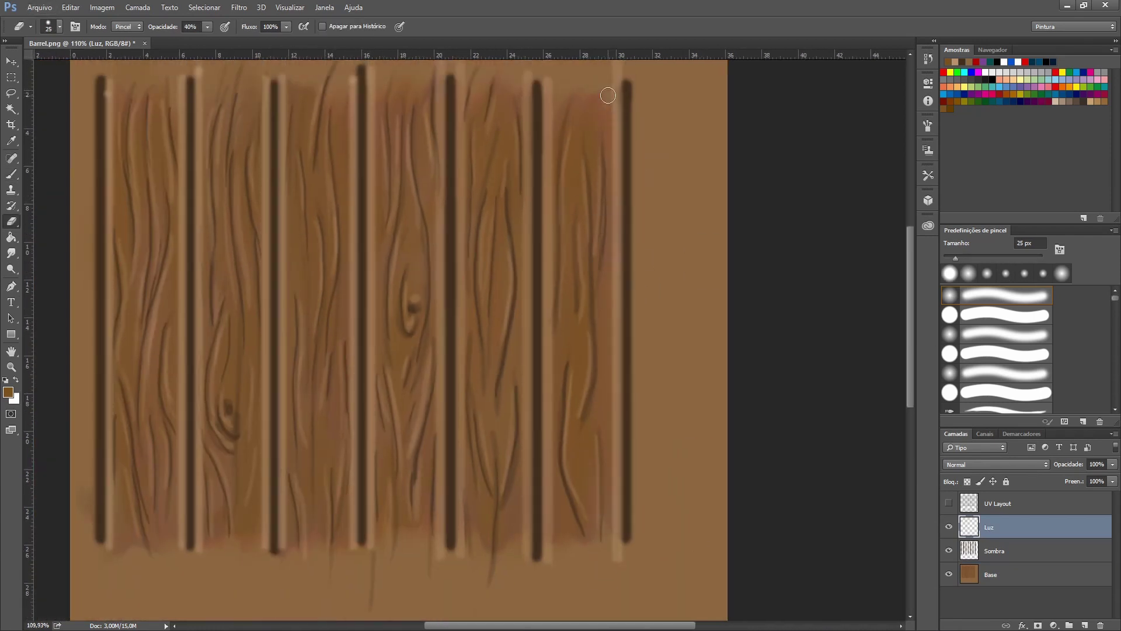
{"action": "left_click_drag", "start_coordinate": [606, 96], "coordinate": [608, 170]}
{"action": "left_click_drag", "start_coordinate": [559, 82], "coordinate": [550, 528]}
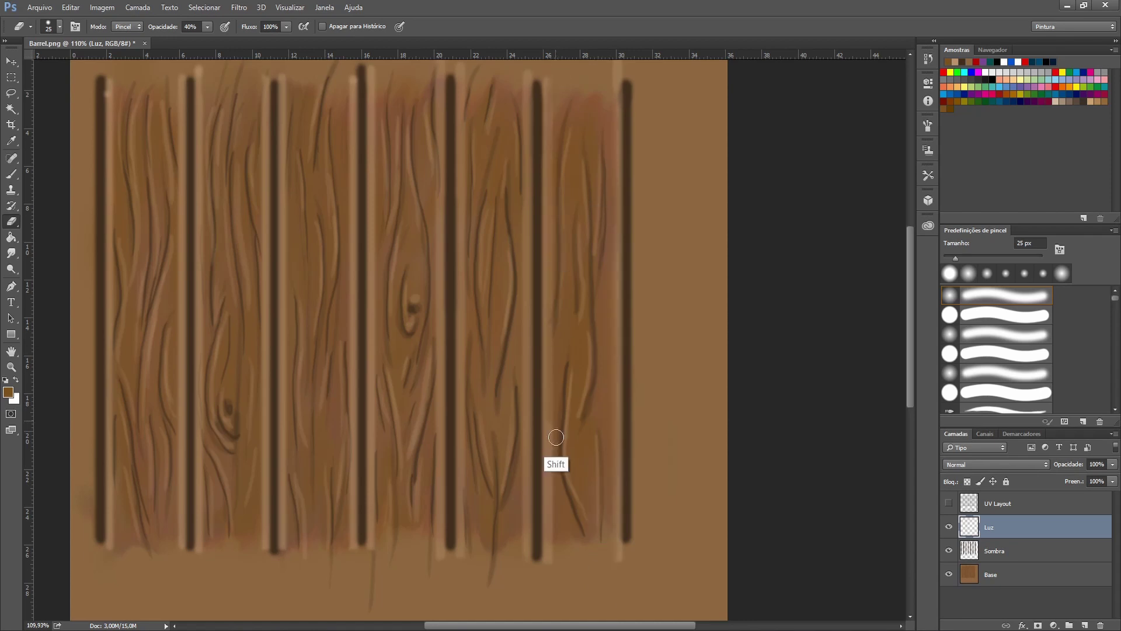
{"action": "scroll", "coordinate": [476, 140], "scroll_direction": "up", "scroll_amount": 1}
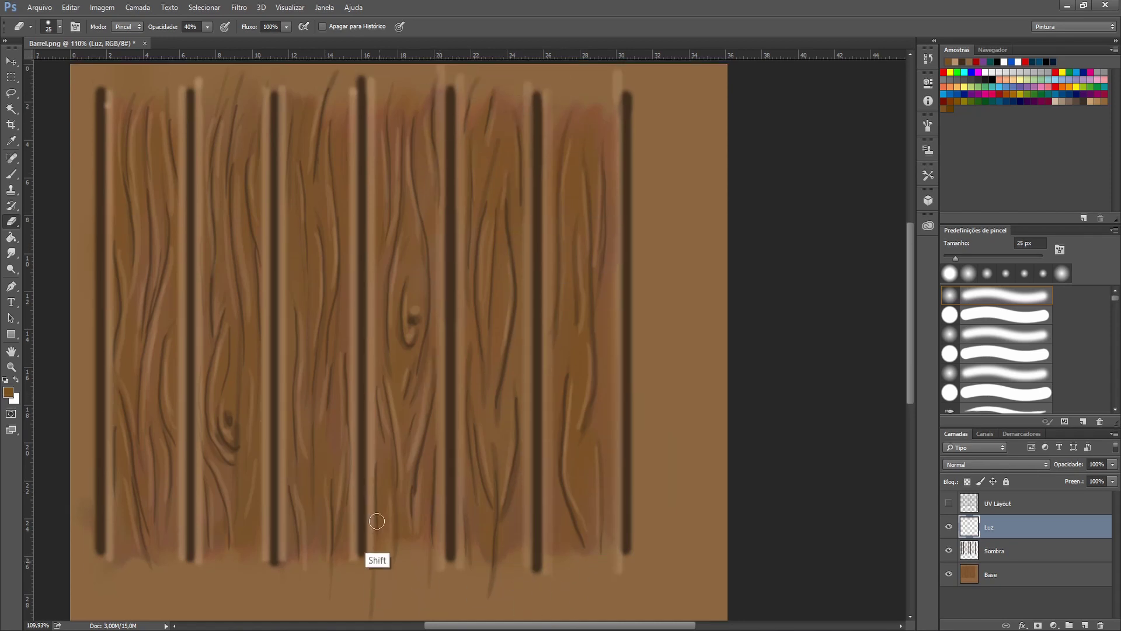
{"action": "mouse_move", "coordinate": [354, 82]}
{"action": "left_mouse_down"}
{"action": "mouse_move", "coordinate": [352, 549]}
{"action": "mouse_move", "coordinate": [286, 93]}
{"action": "left_mouse_up"}
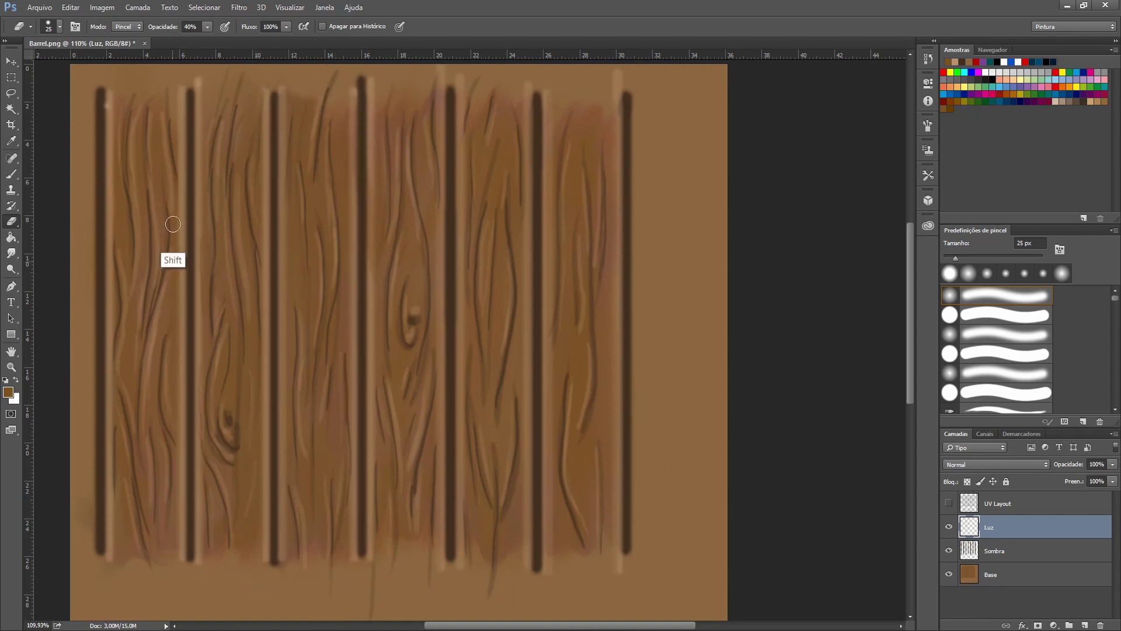
{"action": "scroll", "coordinate": [117, 105], "scroll_direction": "up", "scroll_amount": 1}
Step: Set up a hard round brush at 100% opacity with black as the paint colour
{"action": "key", "text": "i"}
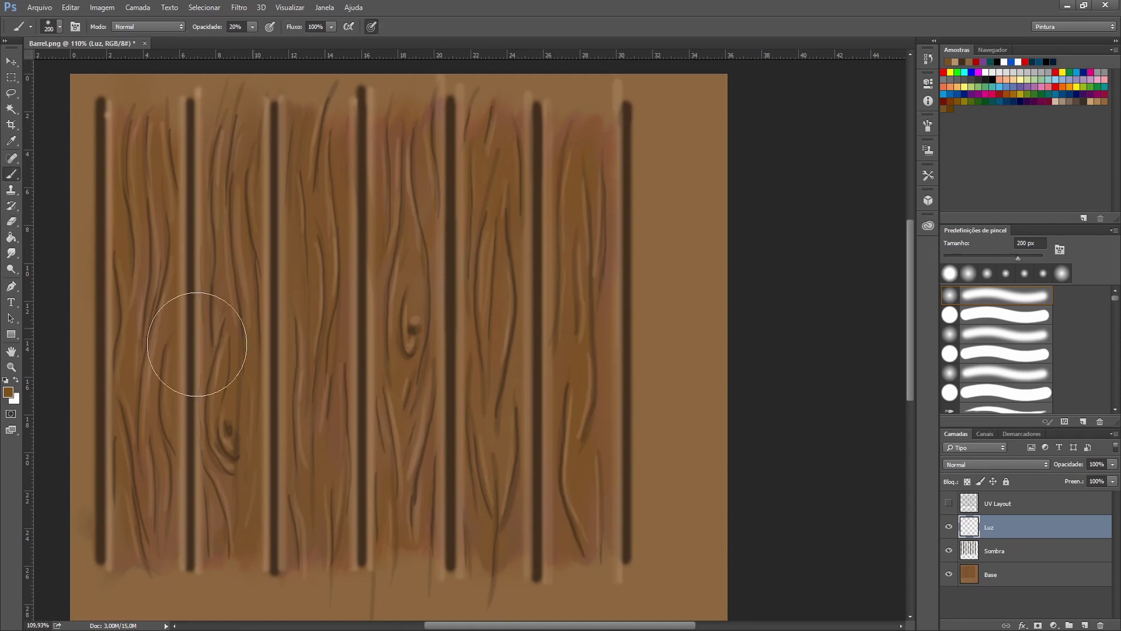
{"action": "left_click", "coordinate": [8, 392]}
{"action": "left_click", "coordinate": [778, 238]}
{"action": "left_click", "coordinate": [944, 110]}
{"action": "key", "text": "b"}
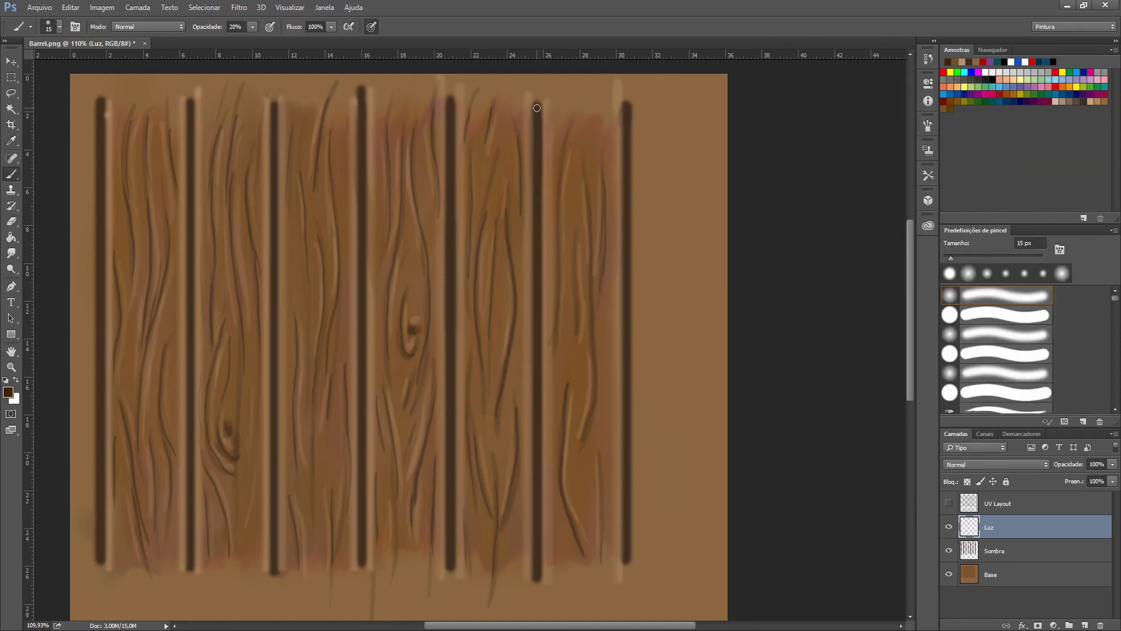
{"action": "key", "text": "9"}
{"action": "left_click", "coordinate": [950, 315]}
{"action": "key", "text": "0"}
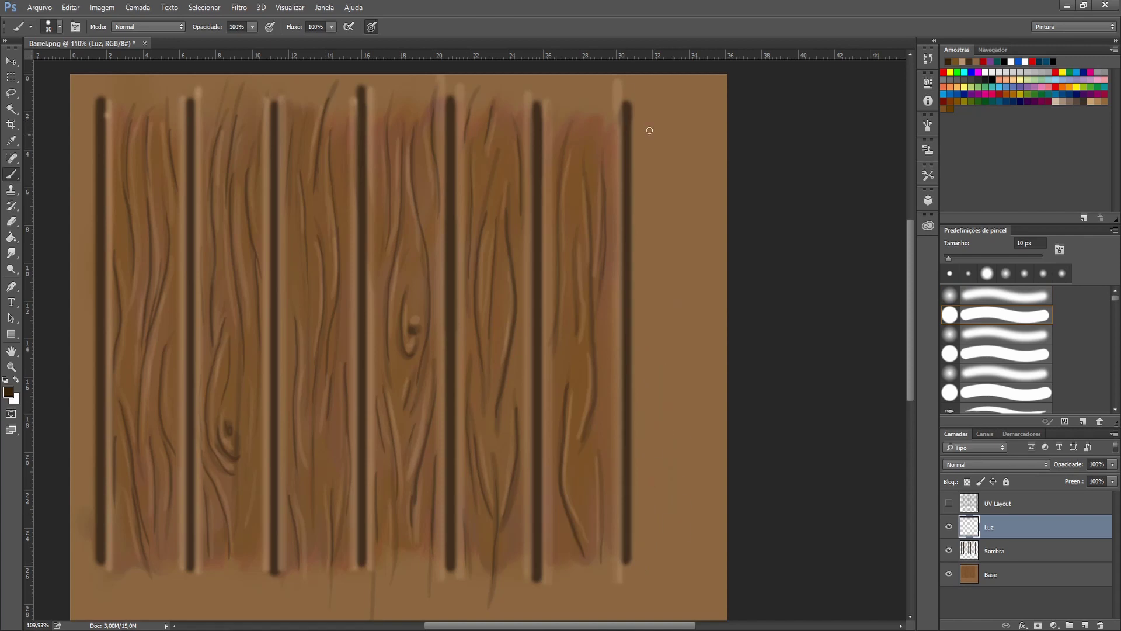
{"action": "left_click", "coordinate": [7, 392]}
{"action": "left_click", "coordinate": [948, 111]}
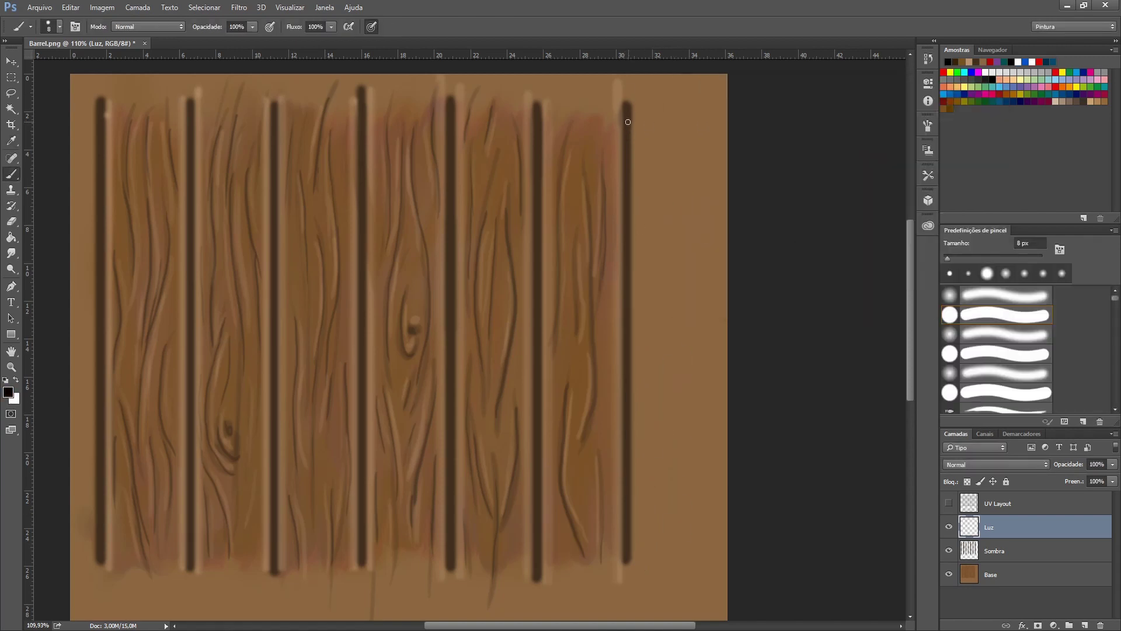
Step: Draw straight black lines down all seven plank grooves on the Sombra layer
{"action": "left_click_drag", "start_coordinate": [627, 111], "coordinate": [626, 564]}
{"action": "key", "text": "ctrl+alt+z"}
{"action": "key", "text": "ctrl+alt+z"}
{"action": "left_click", "coordinate": [1034, 554]}
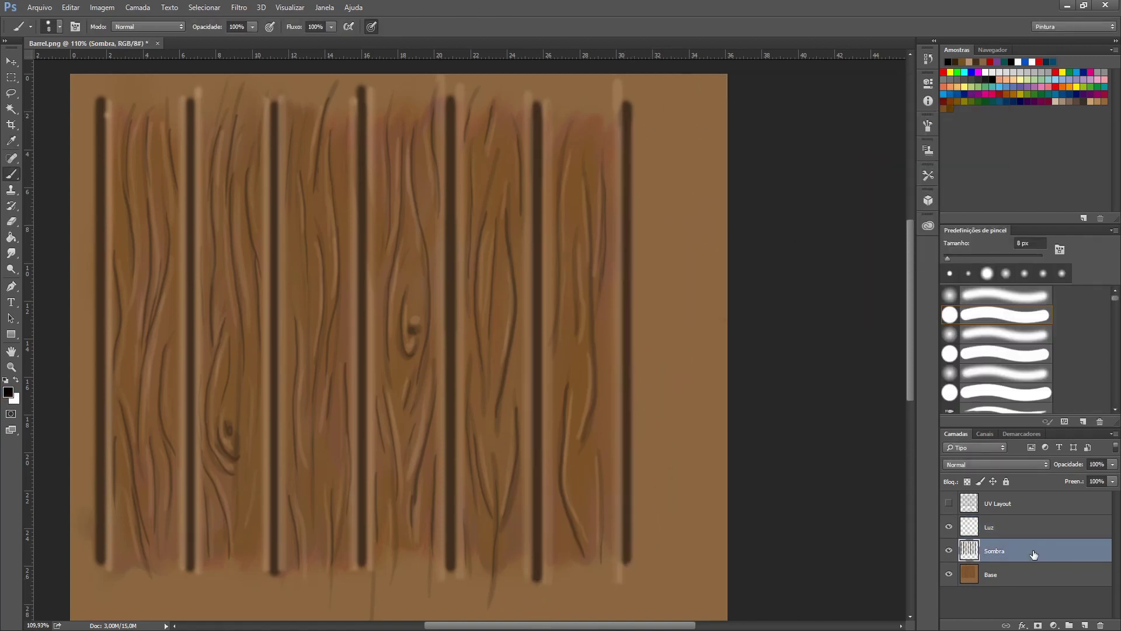
{"action": "left_click_drag", "start_coordinate": [629, 117], "coordinate": [629, 581]}
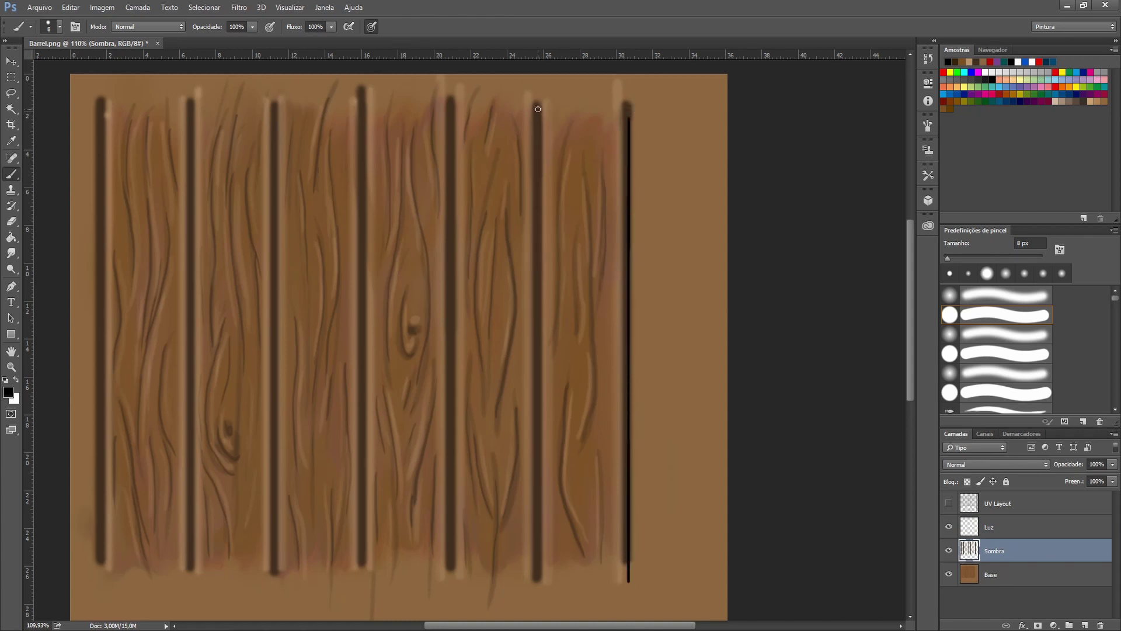
{"action": "left_click_drag", "start_coordinate": [537, 106], "coordinate": [537, 596]}
{"action": "left_click_drag", "start_coordinate": [451, 98], "coordinate": [451, 573]}
{"action": "left_click_drag", "start_coordinate": [362, 88], "coordinate": [364, 554]}
{"action": "left_click_drag", "start_coordinate": [273, 99], "coordinate": [273, 582]}
{"action": "left_click_drag", "start_coordinate": [189, 101], "coordinate": [188, 570]}
{"action": "left_click_drag", "start_coordinate": [103, 105], "coordinate": [101, 586]}
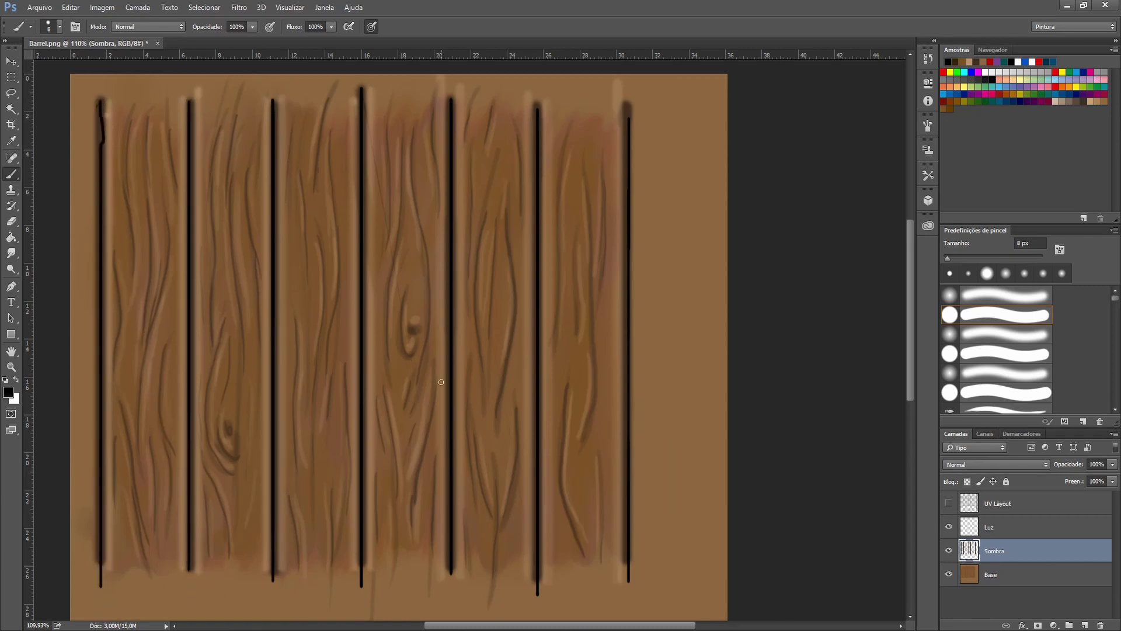
Step: Try dark brown grain strokes on the empty right strip, then undo them
{"action": "left_click", "coordinate": [5, 399]}
{"action": "left_click", "coordinate": [954, 110]}
{"action": "left_click_drag", "start_coordinate": [677, 184], "coordinate": [666, 383]}
{"action": "left_click_drag", "start_coordinate": [717, 216], "coordinate": [688, 361]}
{"action": "left_click_drag", "start_coordinate": [662, 253], "coordinate": [654, 481]}
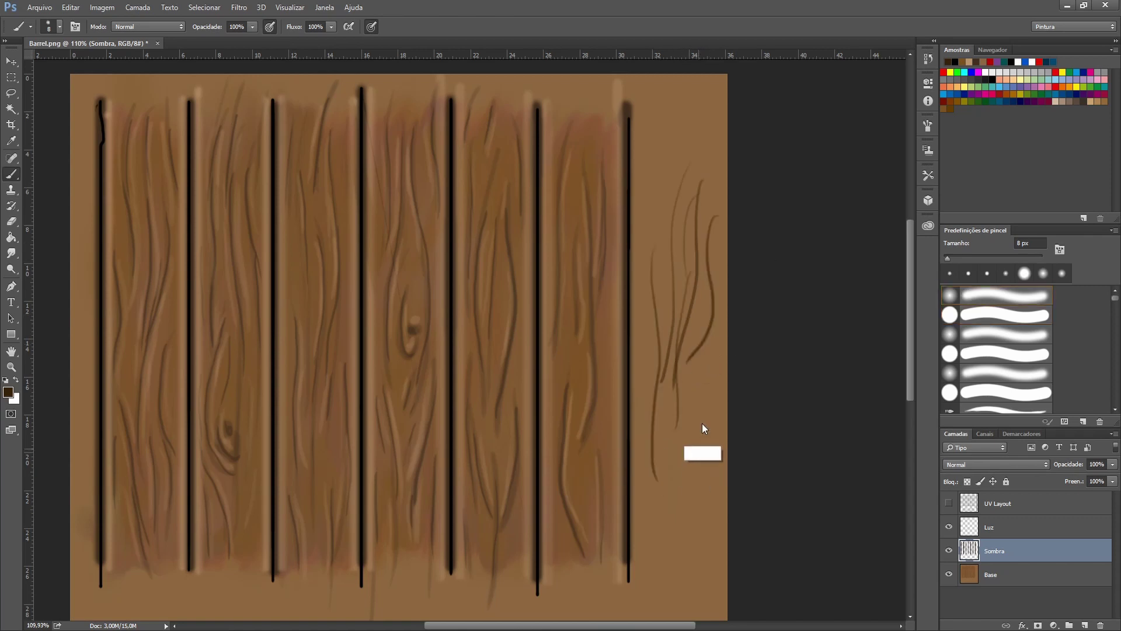
{"action": "key", "text": "ctrl+alt+z"}
{"action": "key", "text": "ctrl+alt+z"}
{"action": "key", "text": "ctrl+alt+z"}
Step: Restore the undone groove lines, add a couple of dark grain strokes, and hide the UV Layout grid
{"action": "left_click", "coordinate": [71, 7]}
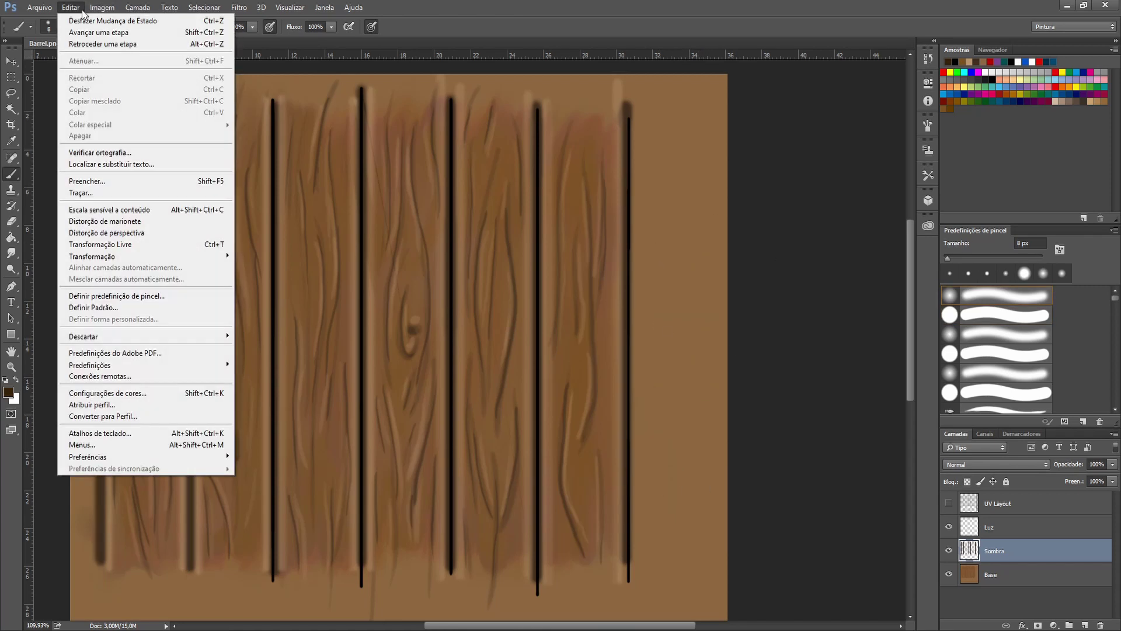
{"action": "left_click", "coordinate": [130, 33]}
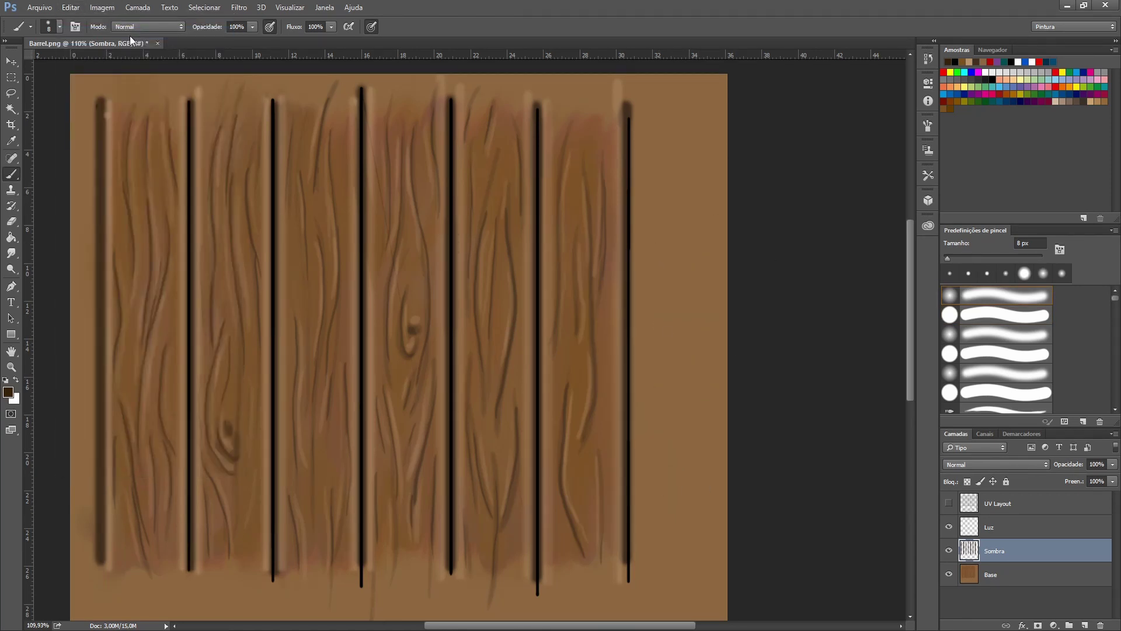
{"action": "key", "text": "shift+ctrl+z"}
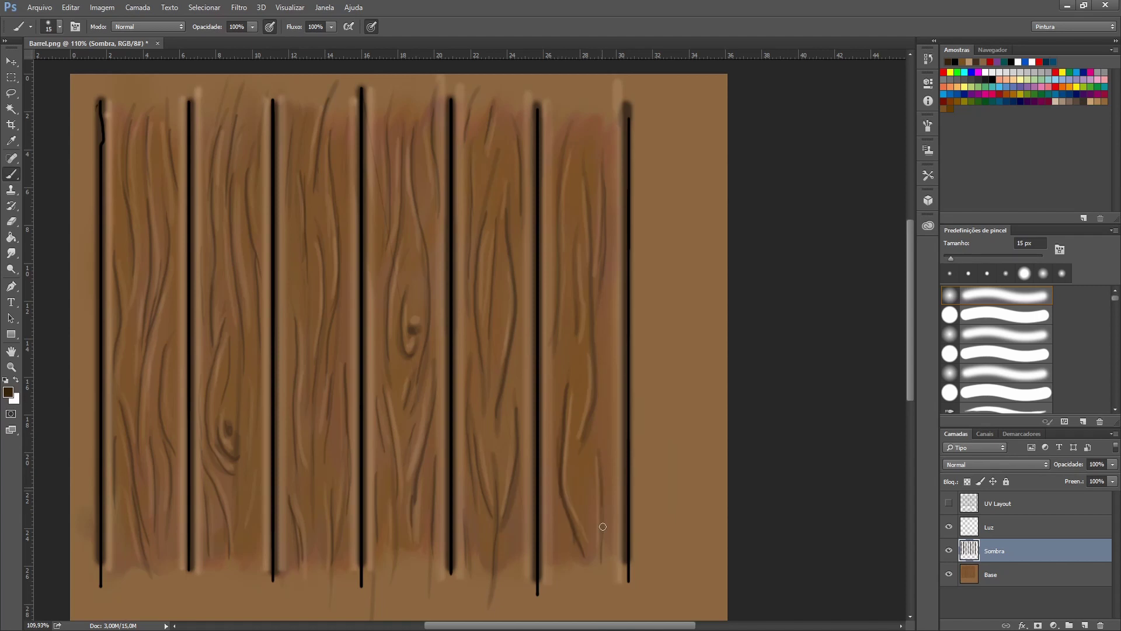
{"action": "left_click_drag", "start_coordinate": [553, 344], "coordinate": [561, 159]}
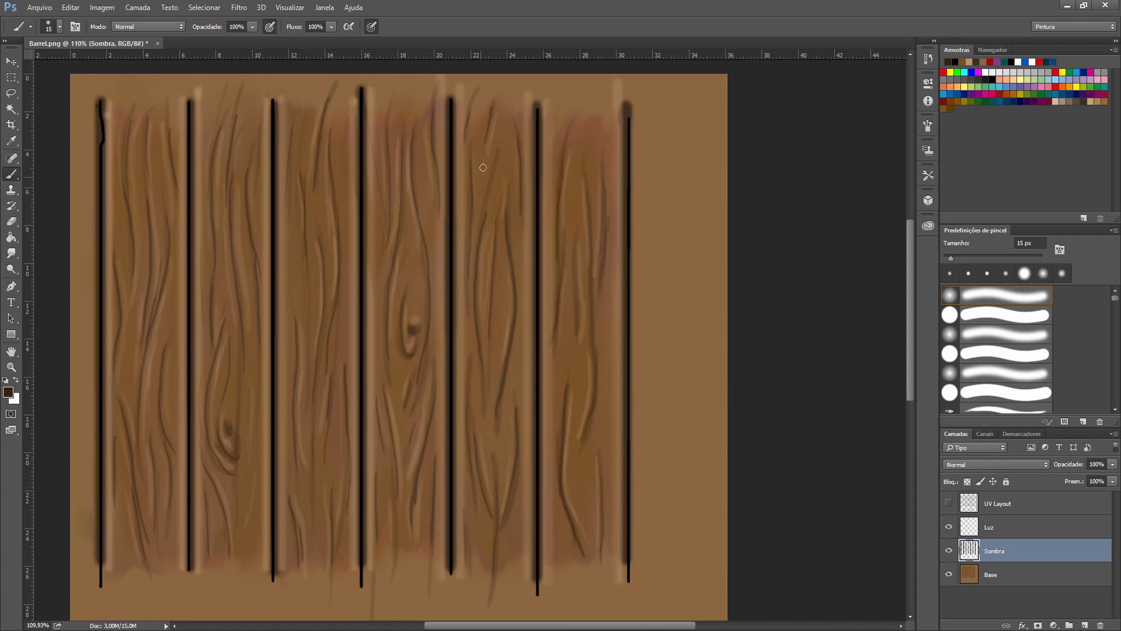
{"action": "left_click", "coordinate": [949, 503]}
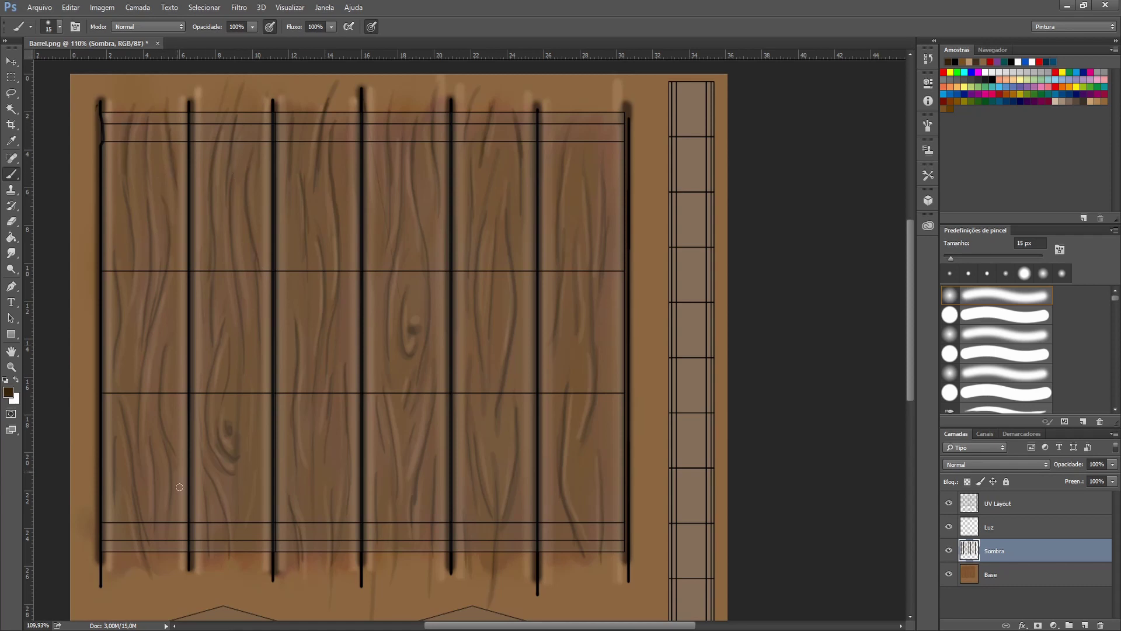
{"action": "left_click", "coordinate": [949, 551]}
{"action": "left_click", "coordinate": [949, 551]}
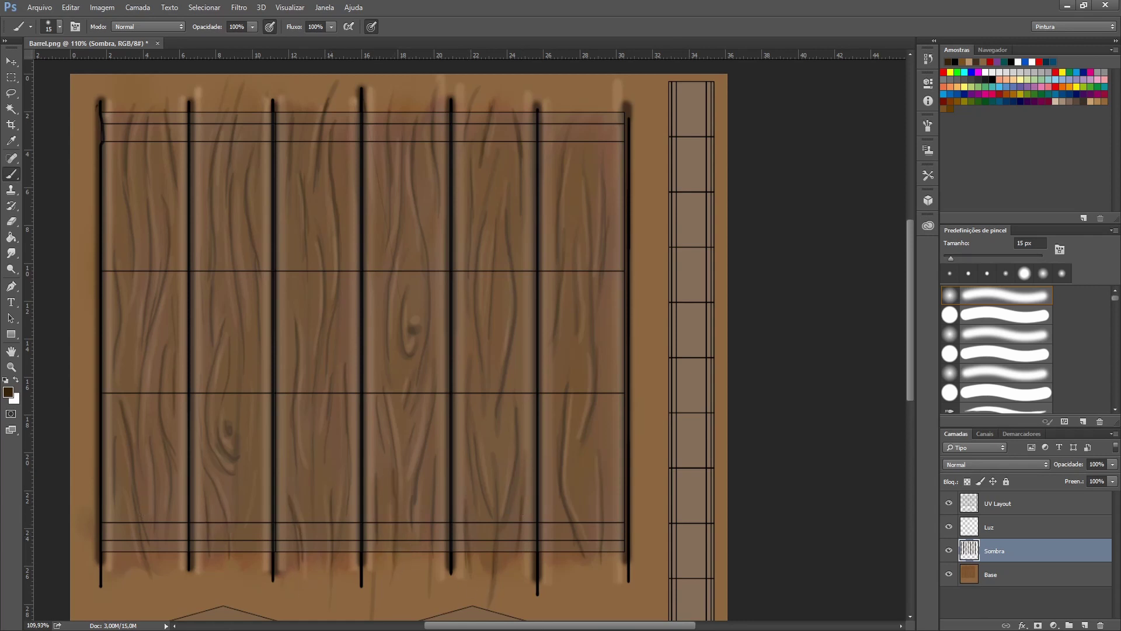
{"action": "left_click_drag", "start_coordinate": [145, 543], "coordinate": [154, 576]}
{"action": "left_click", "coordinate": [948, 503]}
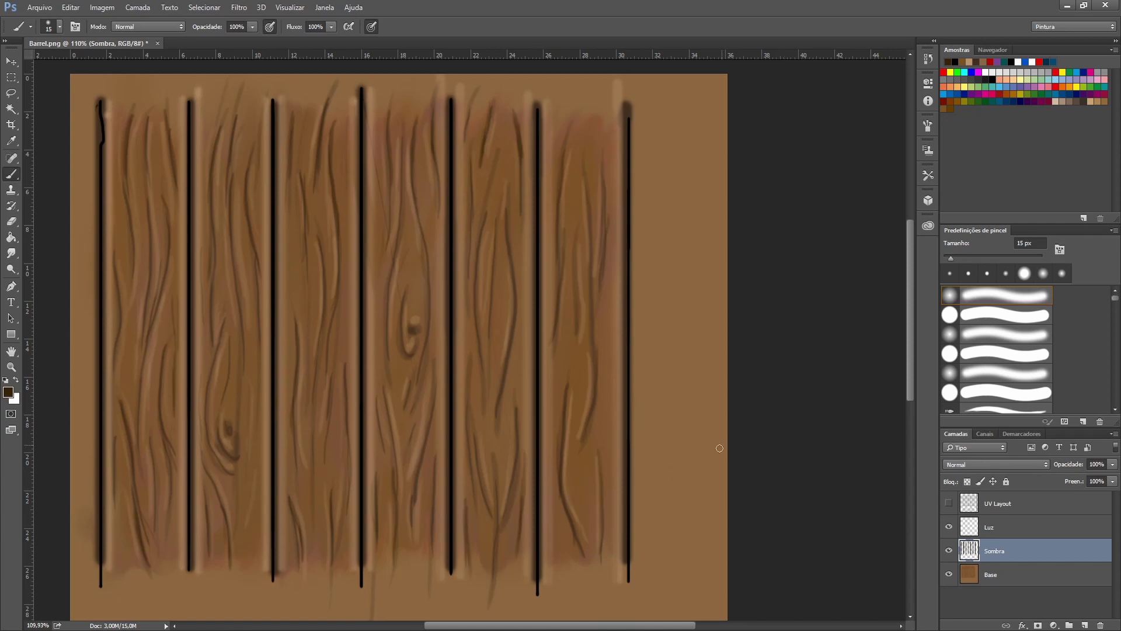
Step: Save the texture as Barrel_color_test.png in PNG format
{"action": "left_click", "coordinate": [39, 7]}
{"action": "left_click", "coordinate": [110, 138]}
{"action": "type", "text": "st"}
{"action": "key", "text": "Return"}
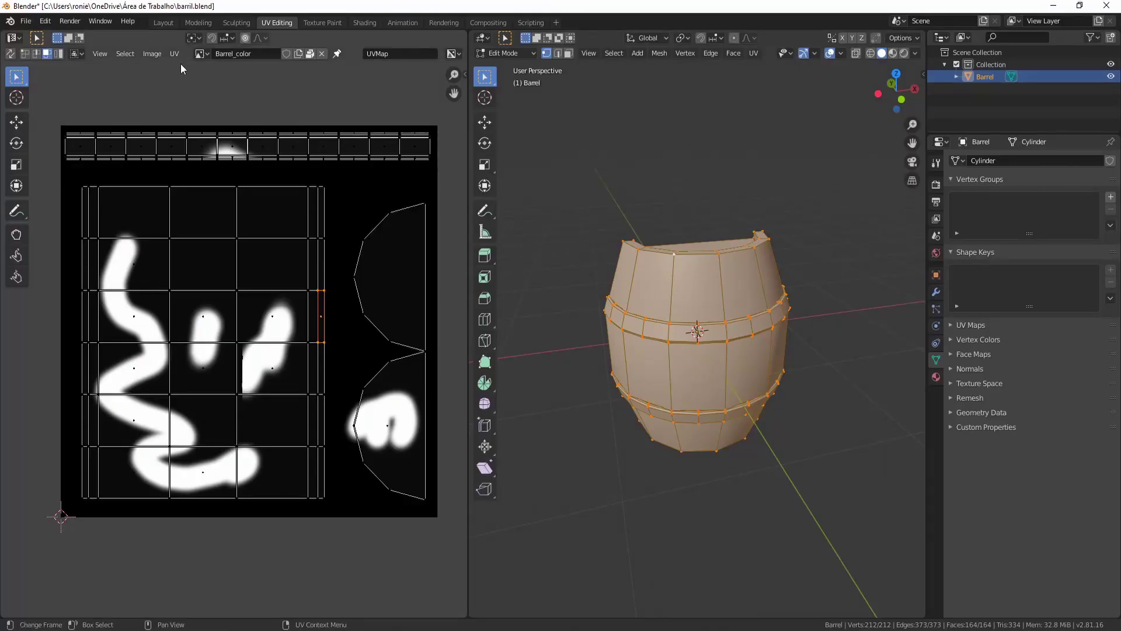
{"action": "left_click", "coordinate": [151, 53]}
{"action": "left_click", "coordinate": [202, 103]}
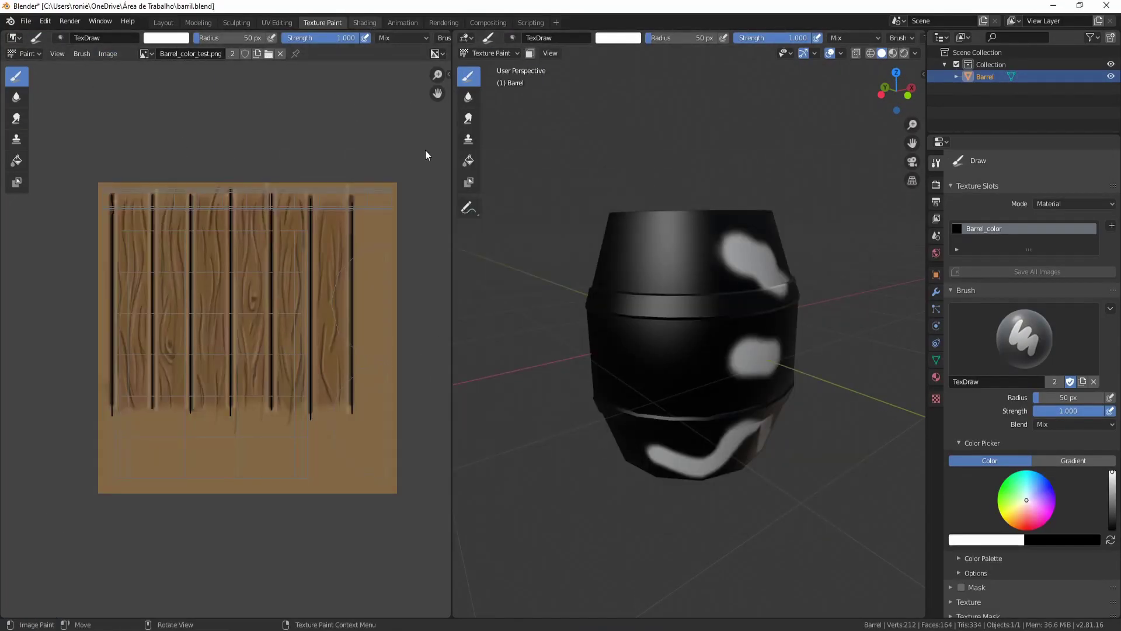
Step: In the Shading workspace, assign Barrel_color_test.png to the Image Texture node and orbit the barrel
{"action": "left_click", "coordinate": [368, 23]}
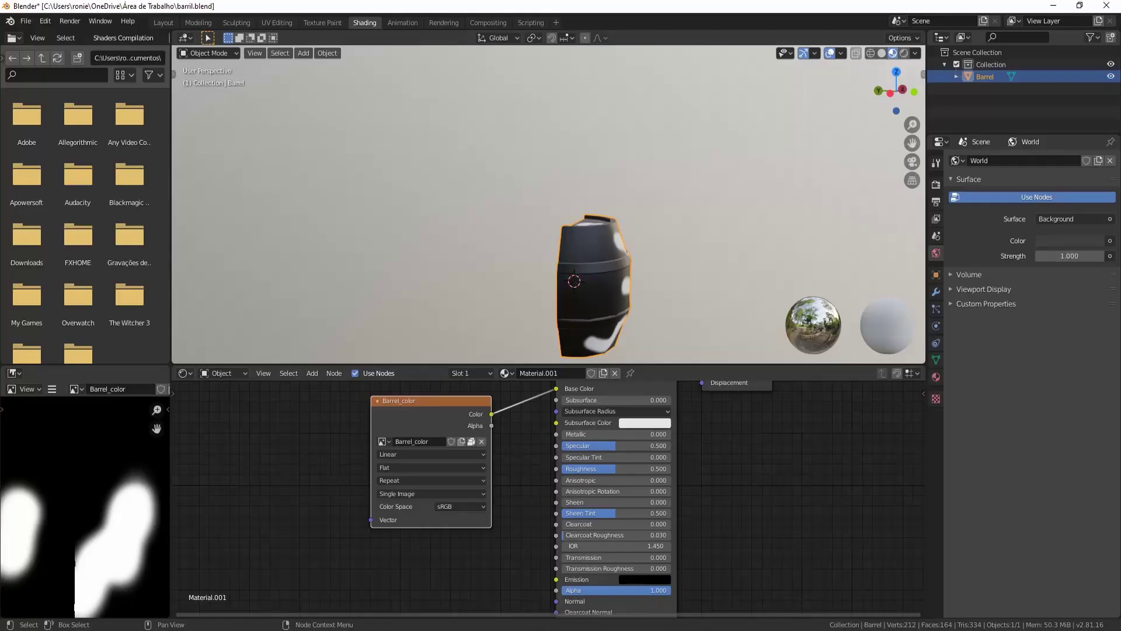
{"action": "left_click", "coordinate": [383, 442]}
{"action": "left_click", "coordinate": [409, 465]}
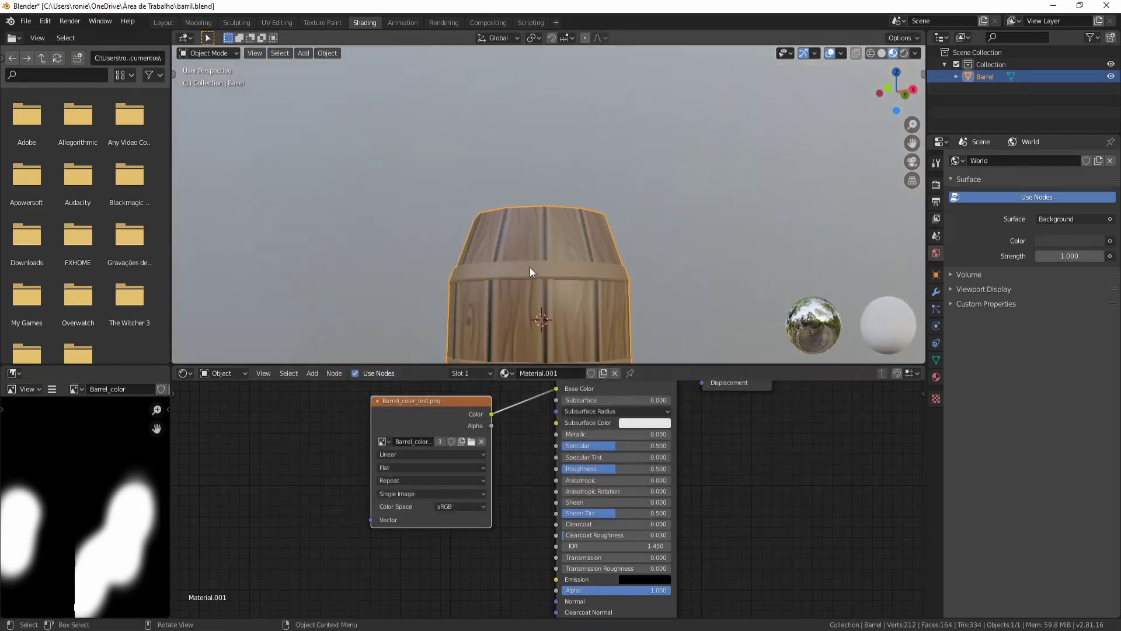
{"action": "mouse_move", "coordinate": [530, 268]}
{"action": "left_mouse_down"}
{"action": "mouse_move", "coordinate": [513, 283]}
{"action": "mouse_move", "coordinate": [534, 213]}
{"action": "mouse_move", "coordinate": [366, 235]}
{"action": "mouse_move", "coordinate": [603, 250]}
{"action": "mouse_move", "coordinate": [404, 182]}
{"action": "mouse_move", "coordinate": [566, 138]}
{"action": "mouse_move", "coordinate": [580, 226]}
{"action": "left_mouse_up"}
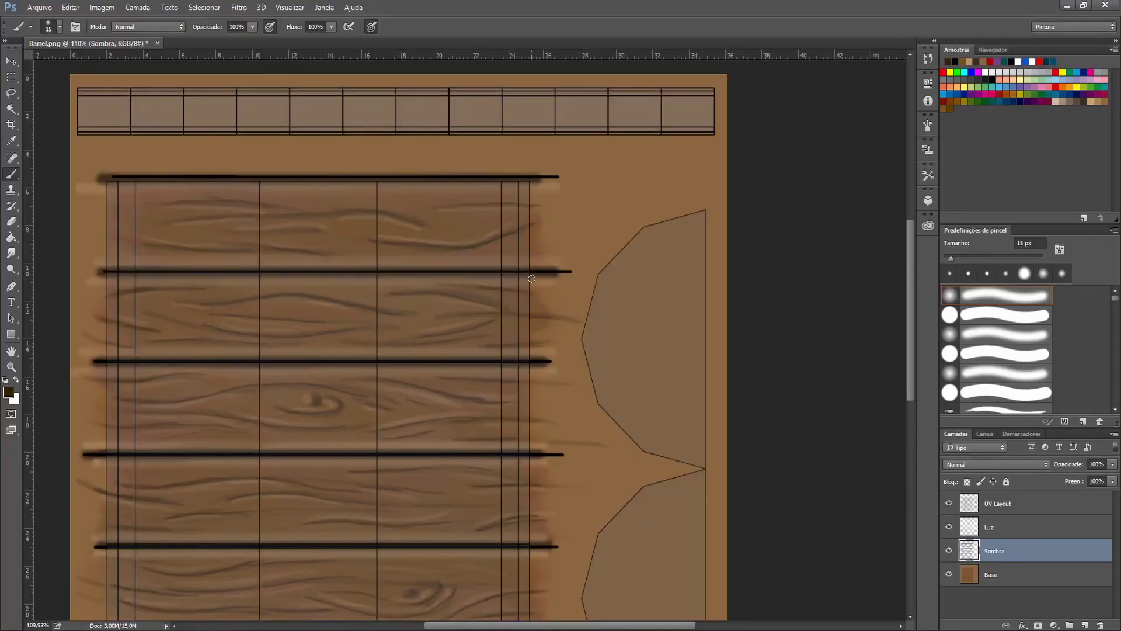
Step: On the Luz layer, sample a light tan and paint a highlight stroke down the planks
{"action": "key", "text": "alt+bracketright"}
{"action": "left_click", "coordinate": [970, 61]}
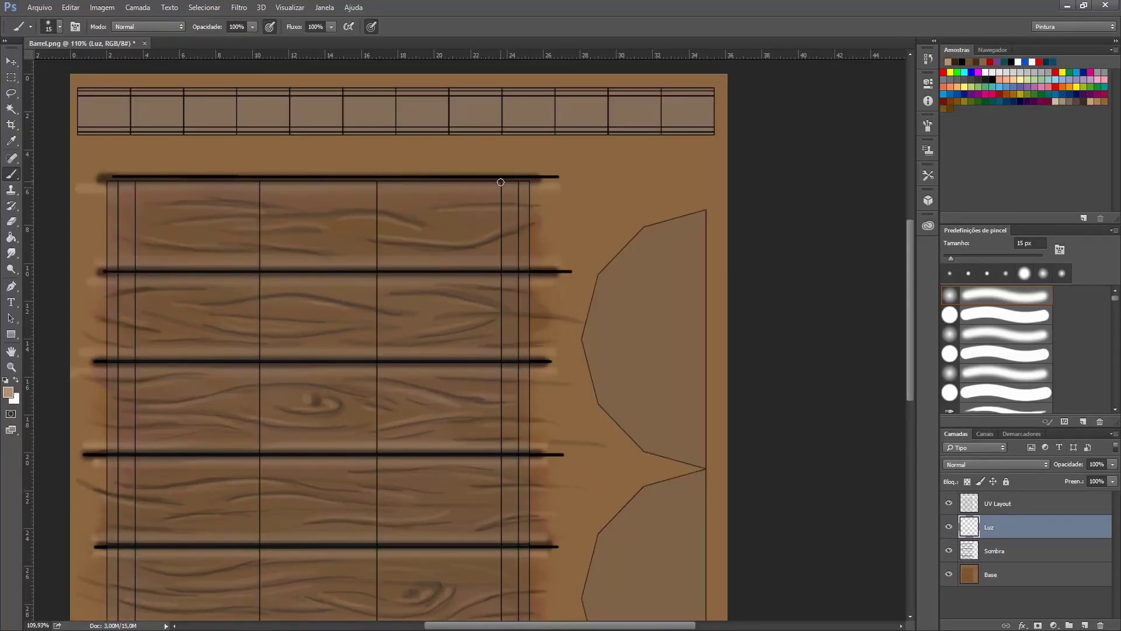
{"action": "scroll", "coordinate": [670, 279], "scroll_direction": "down", "scroll_amount": 3}
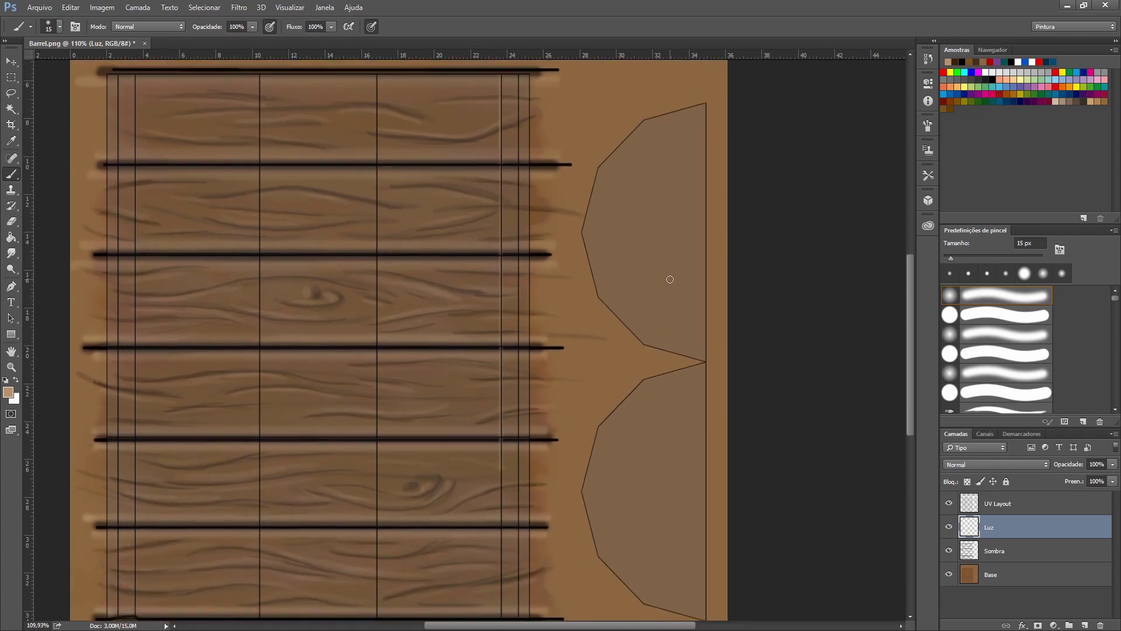
{"action": "left_click_drag", "start_coordinate": [502, 74], "coordinate": [521, 593]}
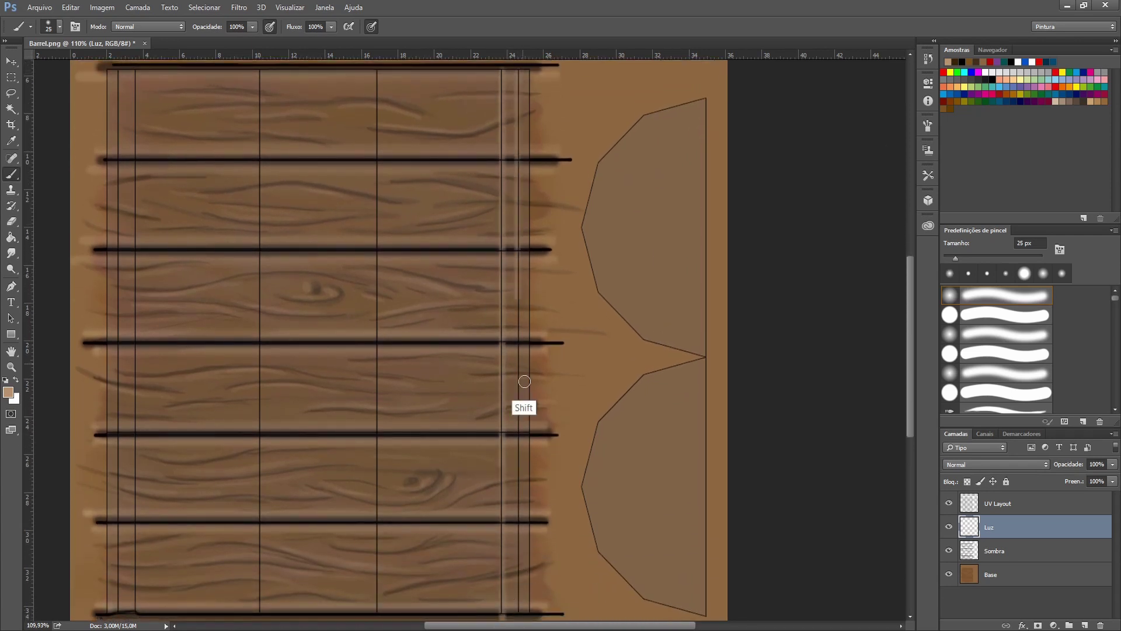
Step: Paint a straight light tan band across all planks, redoing it once, and hide the UV grid
{"action": "left_click", "coordinate": [133, 65]}
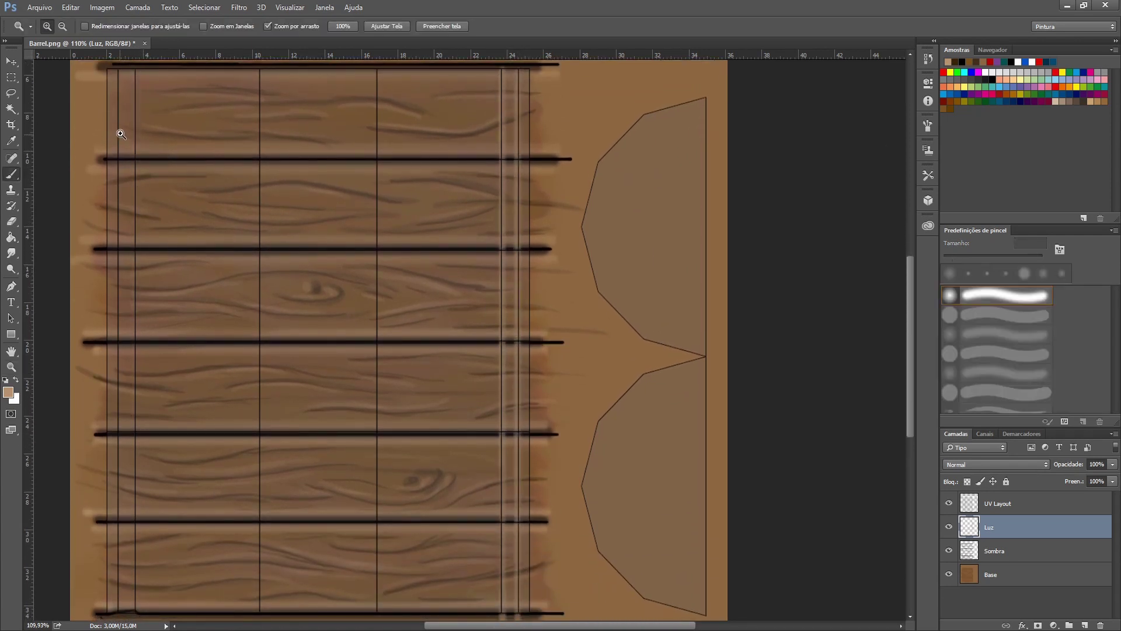
{"action": "left_click", "coordinate": [134, 378], "text": "shift"}
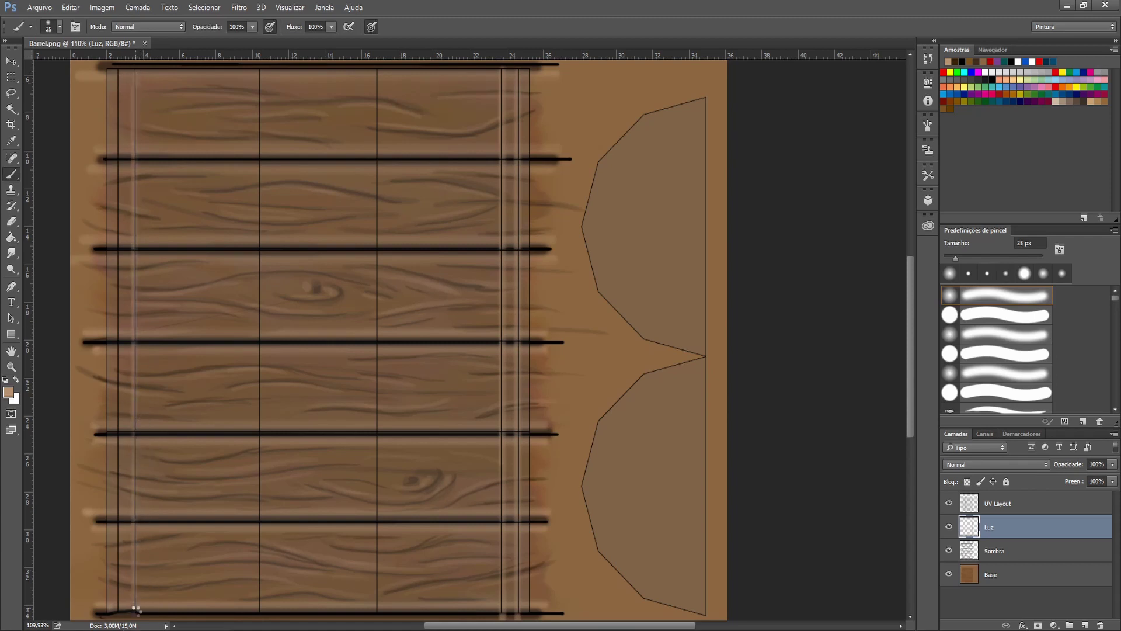
{"action": "left_click", "coordinate": [136, 74], "text": "shift"}
{"action": "key", "text": "ctrl+z"}
{"action": "mouse_move", "coordinate": [138, 67]}
{"action": "left_mouse_down"}
{"action": "mouse_move", "coordinate": [136, 590]}
{"action": "mouse_move", "coordinate": [119, 566]}
{"action": "mouse_move", "coordinate": [120, 65]}
{"action": "left_mouse_up"}
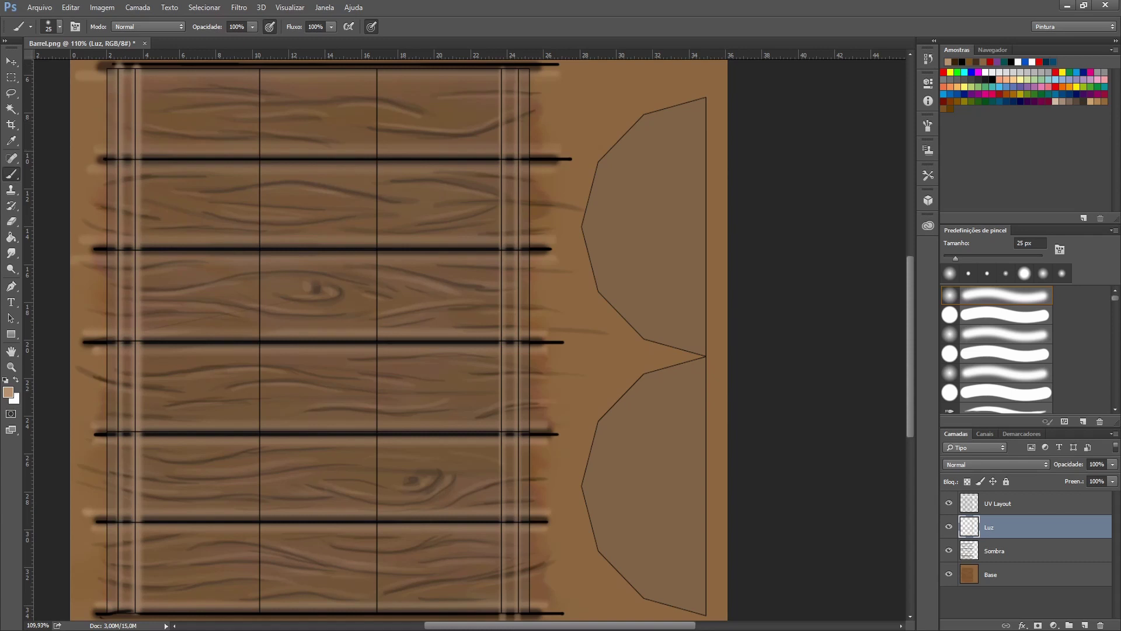
{"action": "left_click", "coordinate": [949, 503]}
{"action": "left_click", "coordinate": [70, 7]}
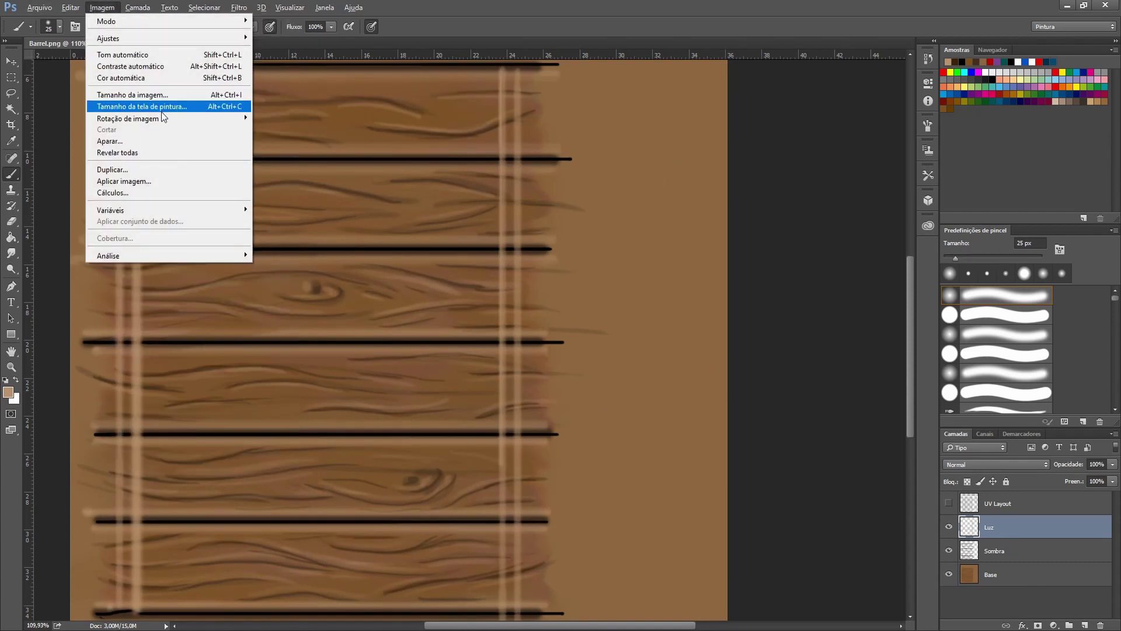
Step: Rotate the image 90° clockwise and partly erase the light bands with a pressure-sized eraser
{"action": "left_click", "coordinate": [327, 116]}
{"action": "scroll", "coordinate": [299, 132], "scroll_direction": "up", "scroll_amount": 2}
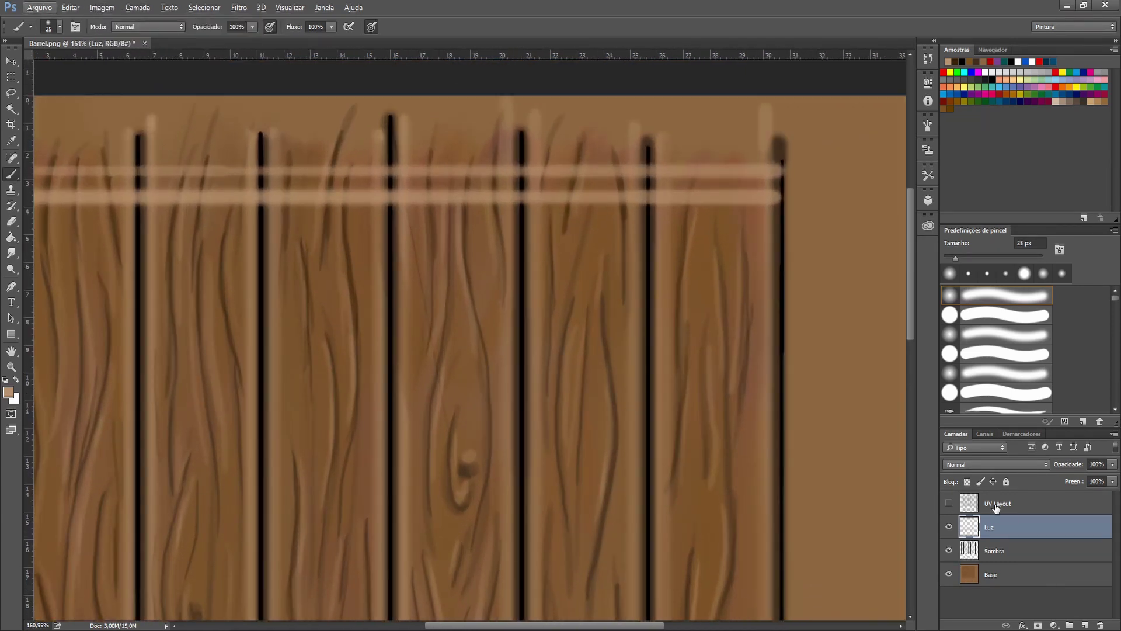
{"action": "key", "text": "e"}
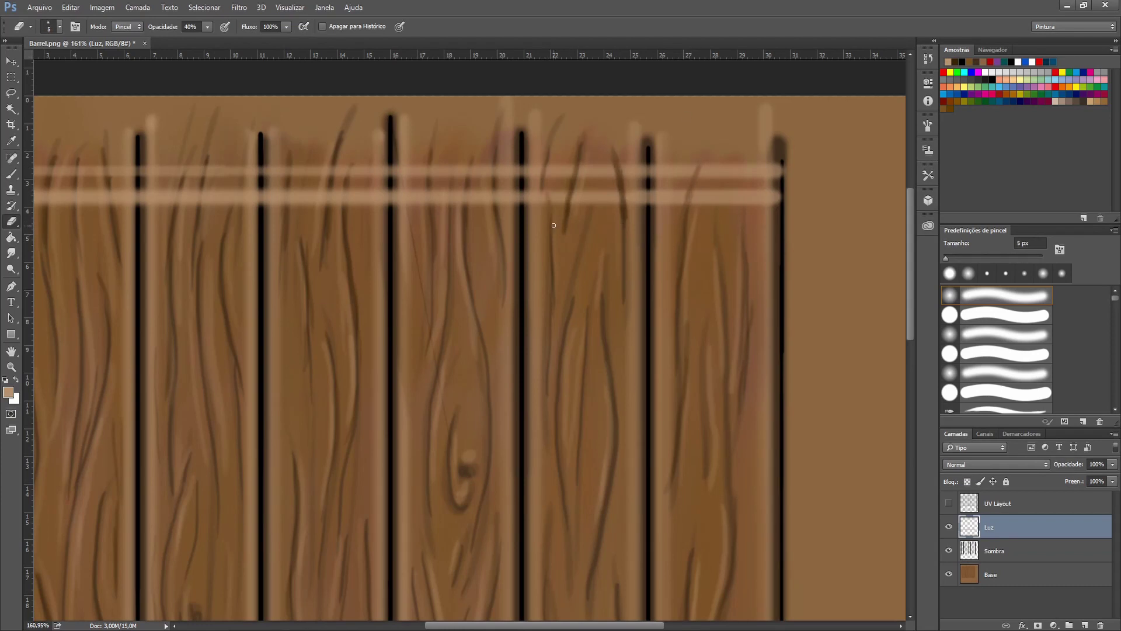
{"action": "left_click", "coordinate": [399, 26]}
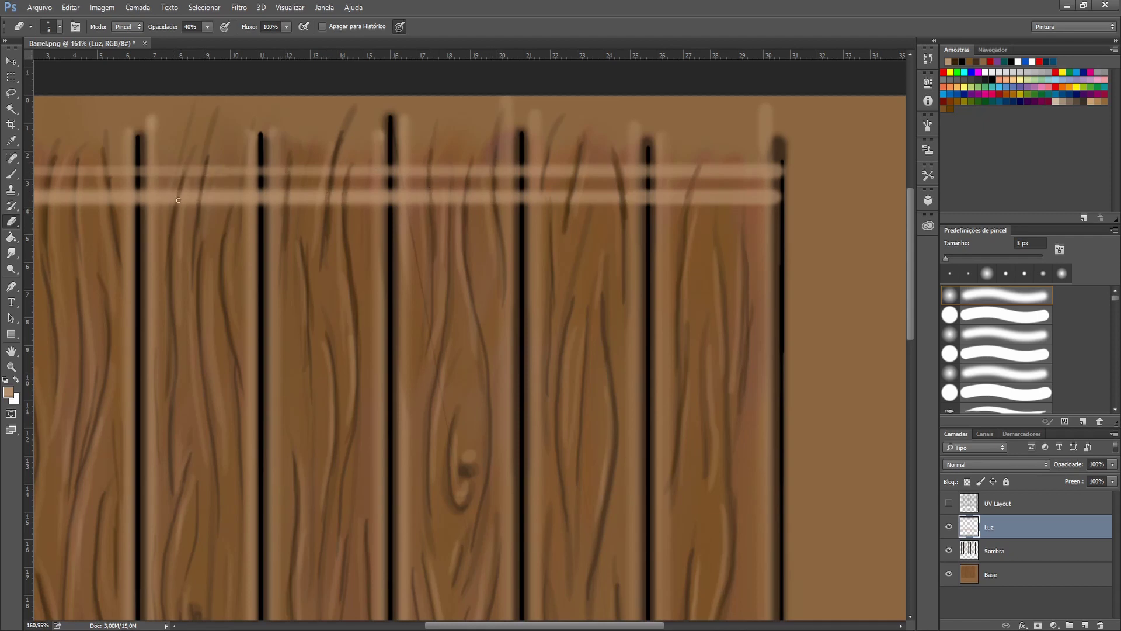
{"action": "scroll", "coordinate": [305, 183], "scroll_direction": "left", "scroll_amount": 3}
{"action": "scroll", "coordinate": [343, 190], "scroll_direction": "left", "scroll_amount": 1}
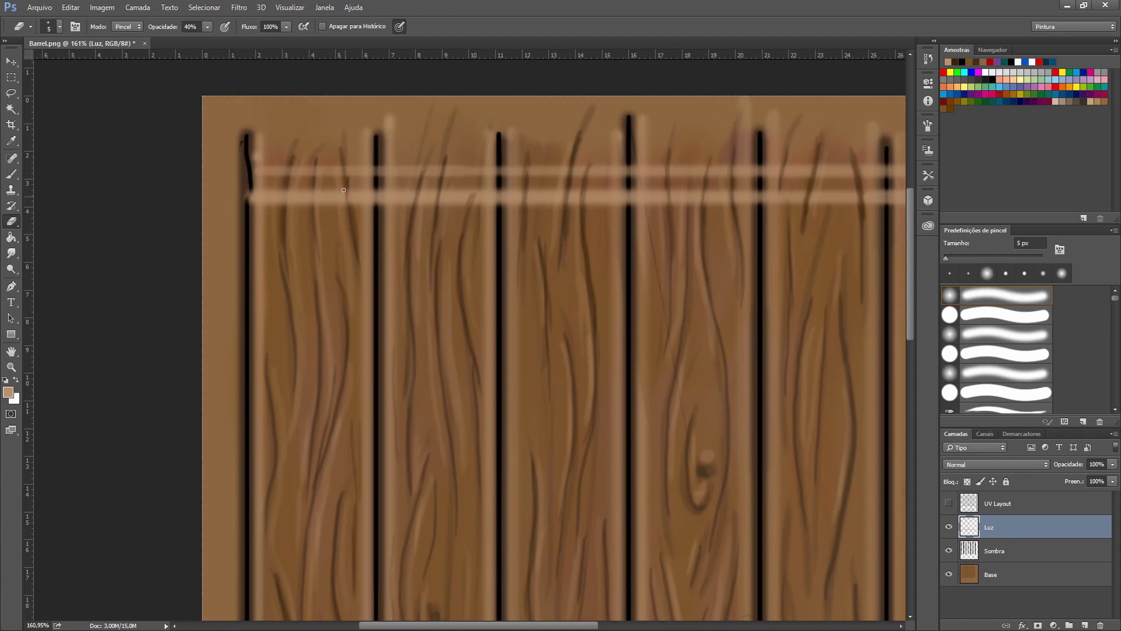
{"action": "scroll", "coordinate": [376, 362], "scroll_direction": "down", "scroll_amount": 2}
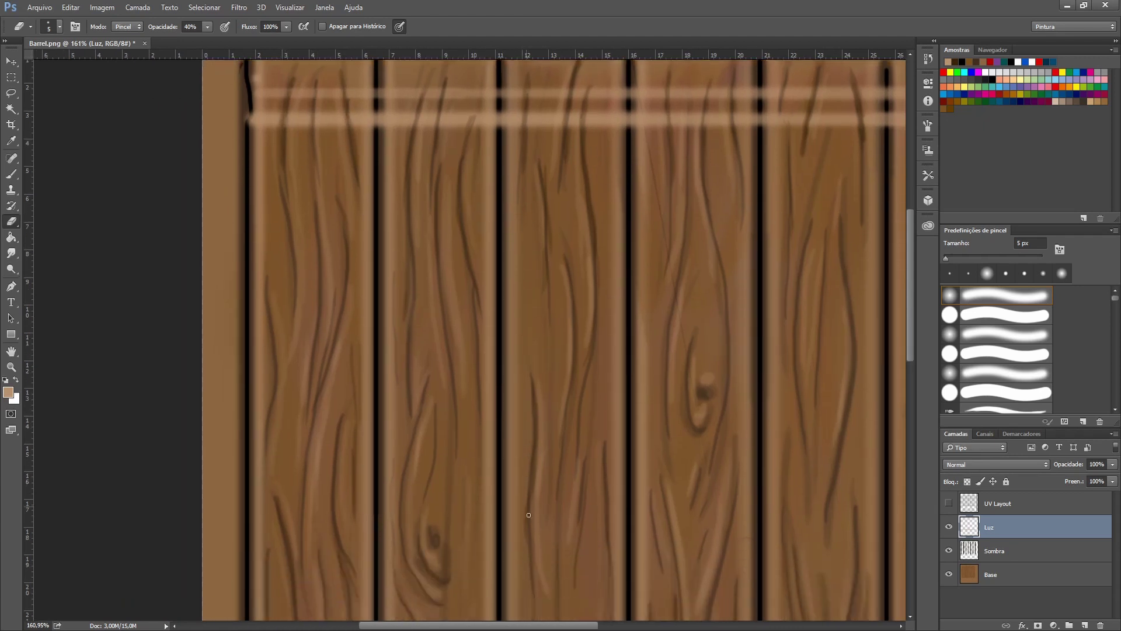
{"action": "scroll", "coordinate": [503, 553], "scroll_direction": "down", "scroll_amount": 3}
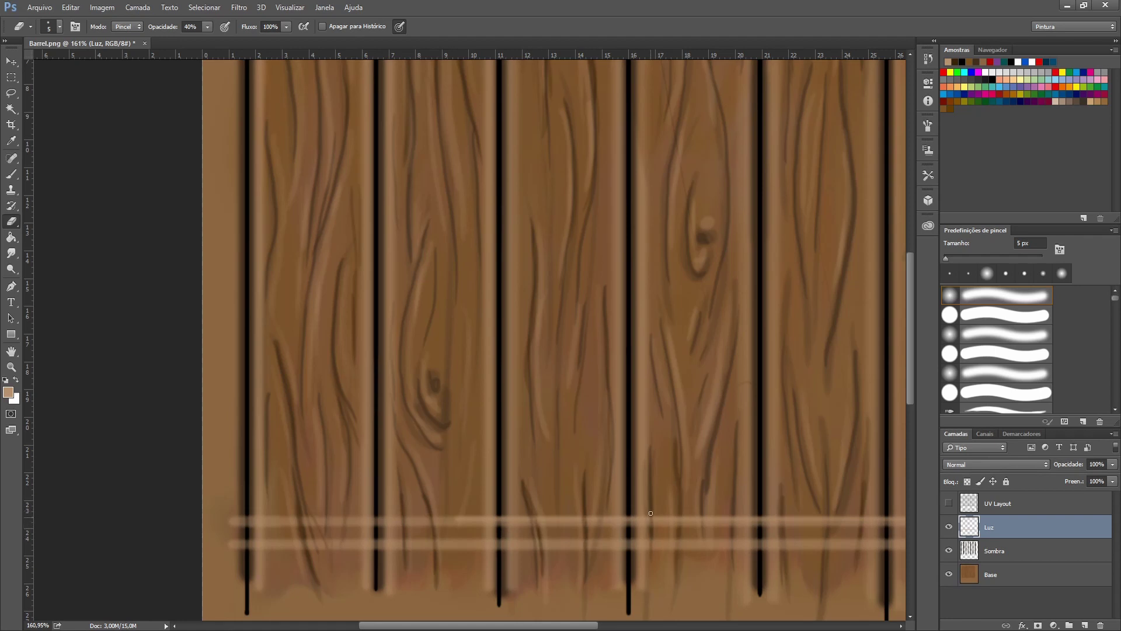
{"action": "left_click_drag", "start_coordinate": [566, 626], "coordinate": [651, 626]}
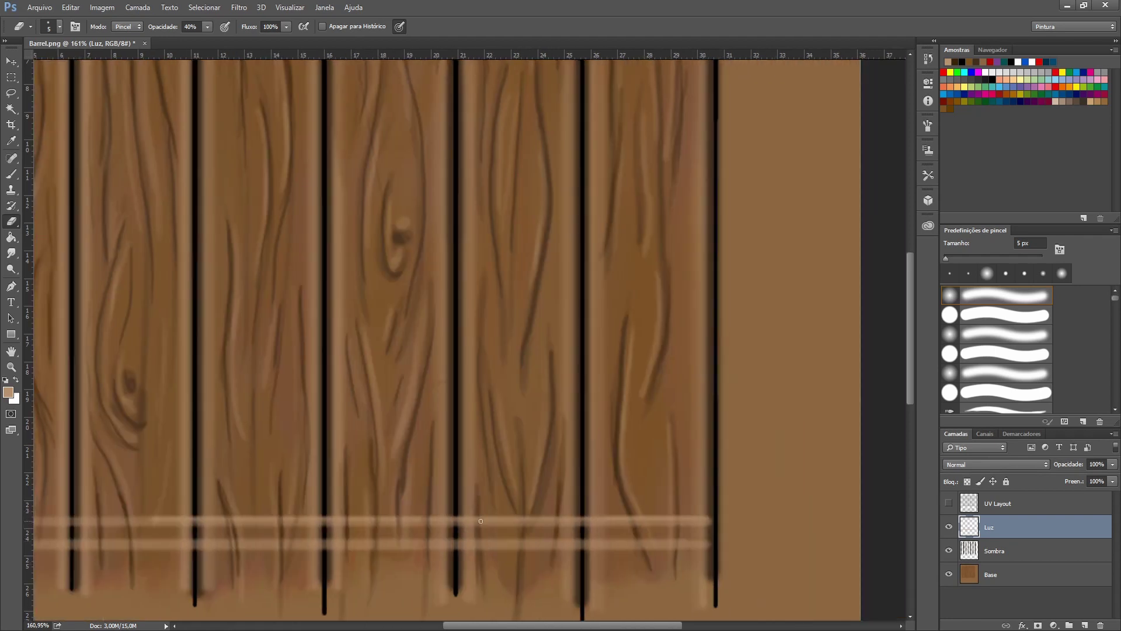
{"action": "scroll", "coordinate": [584, 496], "scroll_direction": "down", "scroll_amount": 3}
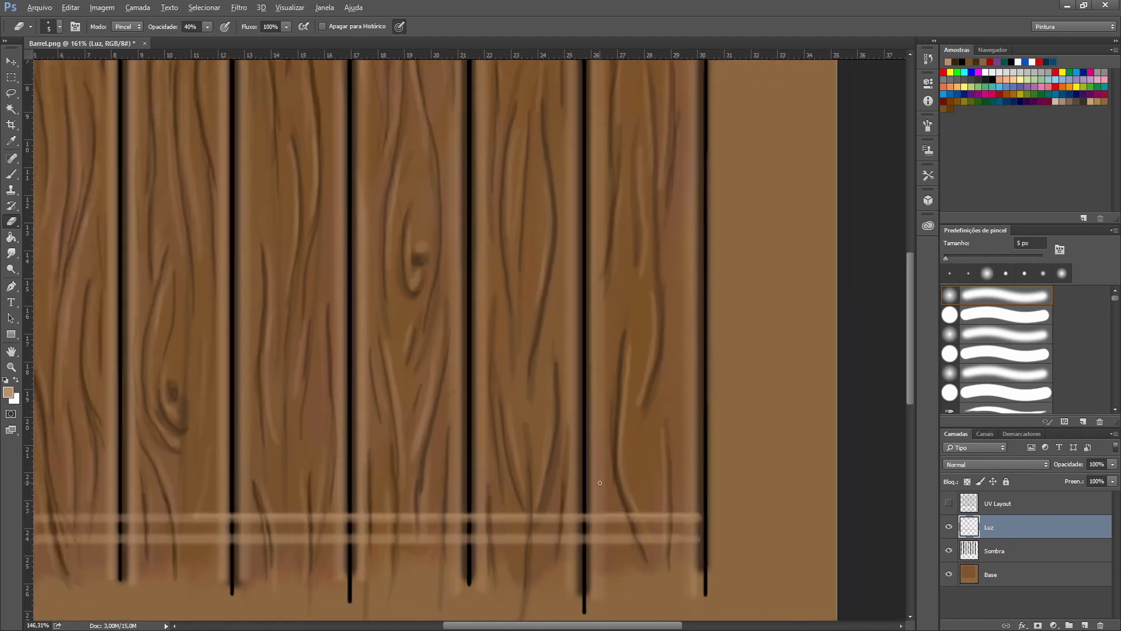
Step: Rotate the image back and Quick Export it as a PNG
{"action": "left_click", "coordinate": [101, 7]}
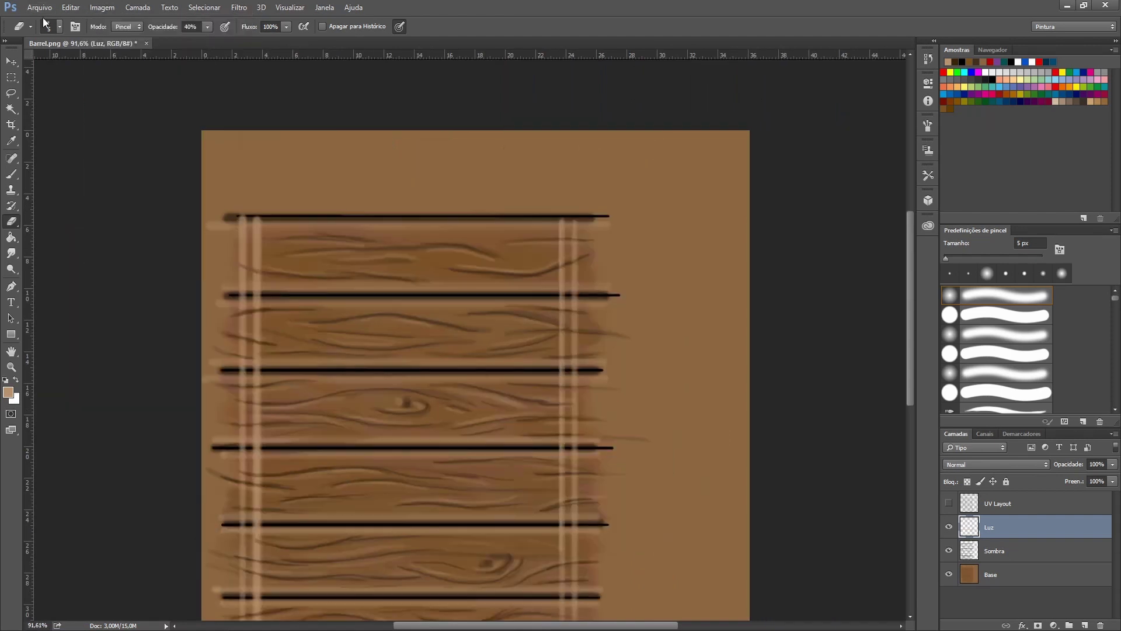
{"action": "left_click", "coordinate": [39, 7]}
{"action": "left_click", "coordinate": [260, 184]}
Step: Confirm the PNG export and orbit the Blender barrel to inspect the new texture and open top
{"action": "left_click", "coordinate": [461, 308]}
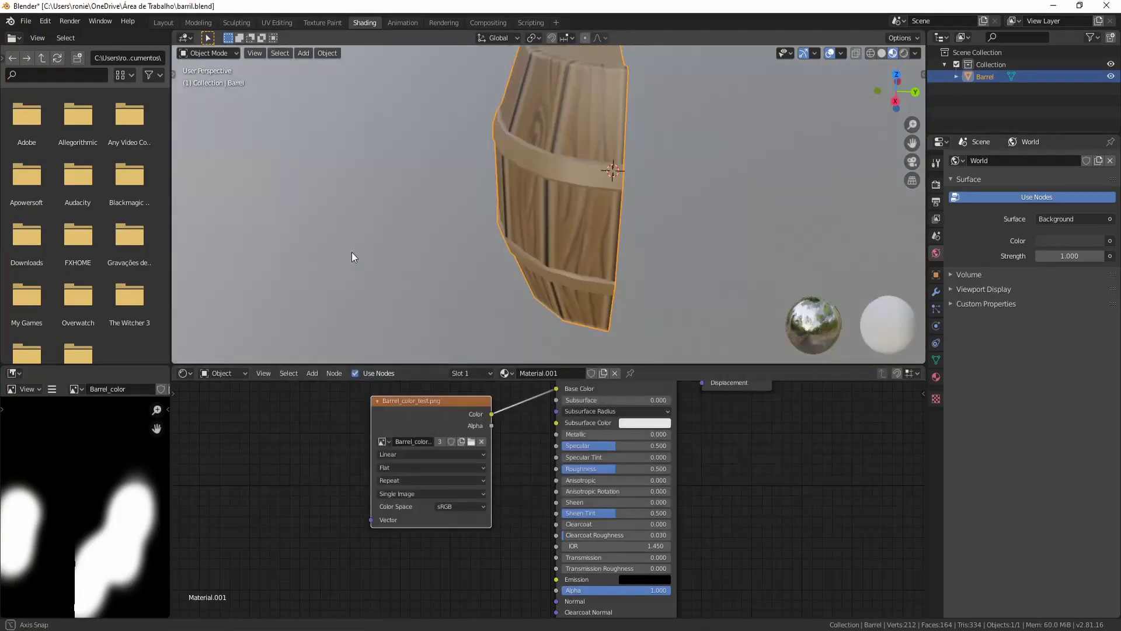
{"action": "left_click_drag", "start_coordinate": [352, 257], "coordinate": [606, 247]}
{"action": "left_click_drag", "start_coordinate": [611, 176], "coordinate": [547, 230]}
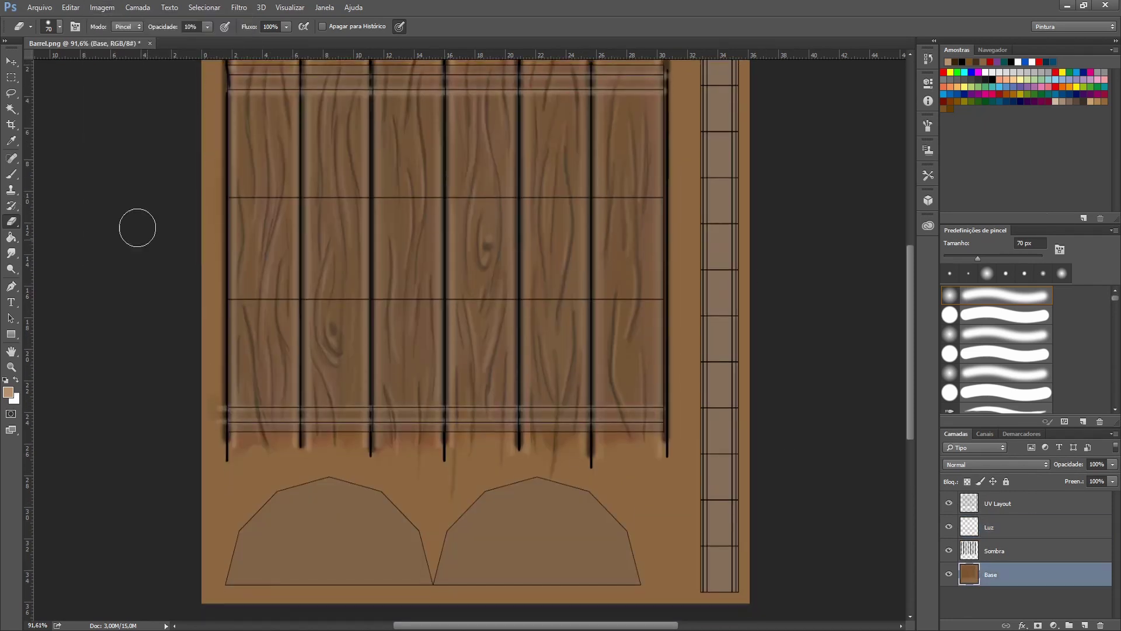
Step: Copy a rectangle of plank wood onto new layers and shift it into the lower lid area
{"action": "key", "text": "v"}
{"action": "key", "text": "ctrl+v"}
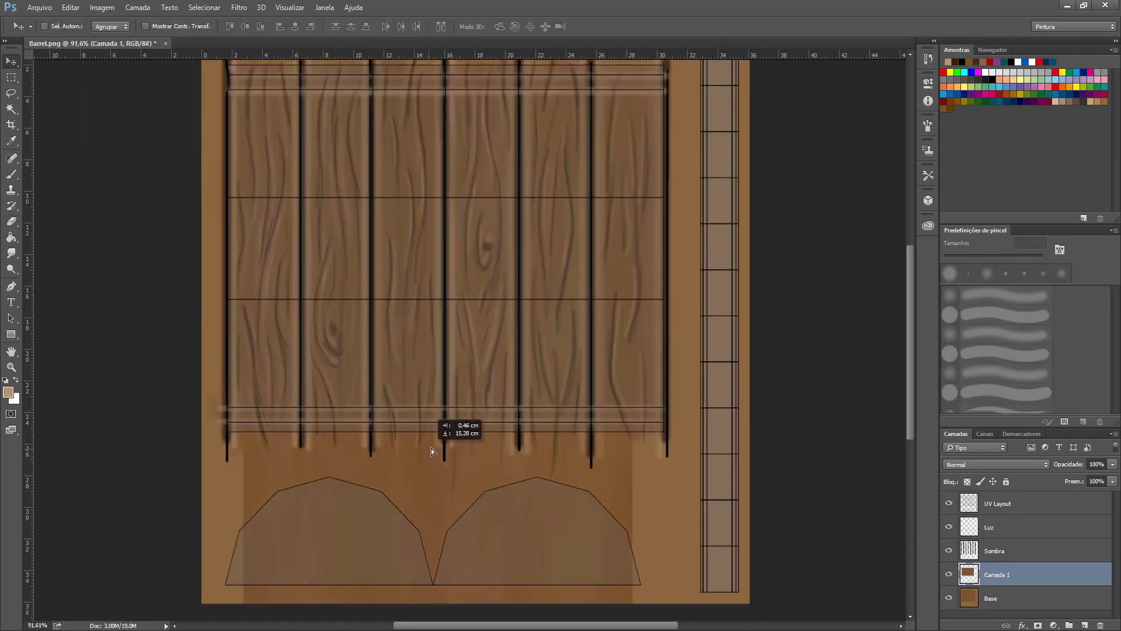
{"action": "left_click_drag", "start_coordinate": [432, 447], "coordinate": [405, 444]}
{"action": "left_click_drag", "start_coordinate": [332, 246], "coordinate": [513, 325]}
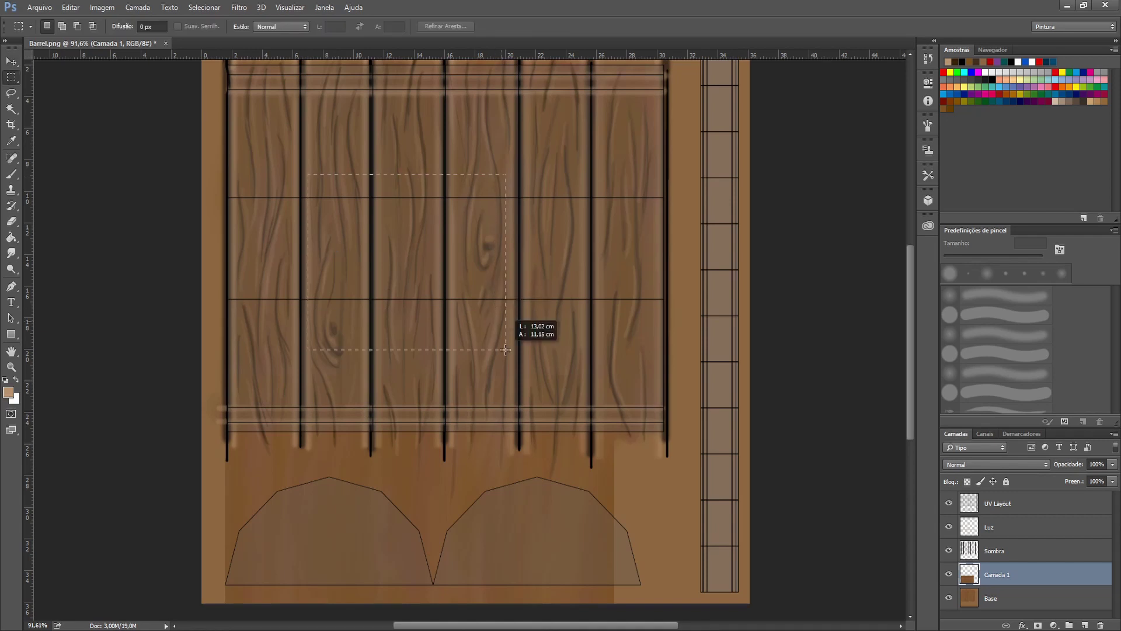
{"action": "key", "text": "ctrl+j"}
{"action": "key", "text": "Return"}
{"action": "left_click", "coordinate": [973, 595]}
Step: Show the UV grid lines again, then merge the two copied wood layers into one
{"action": "left_click", "coordinate": [949, 494]}
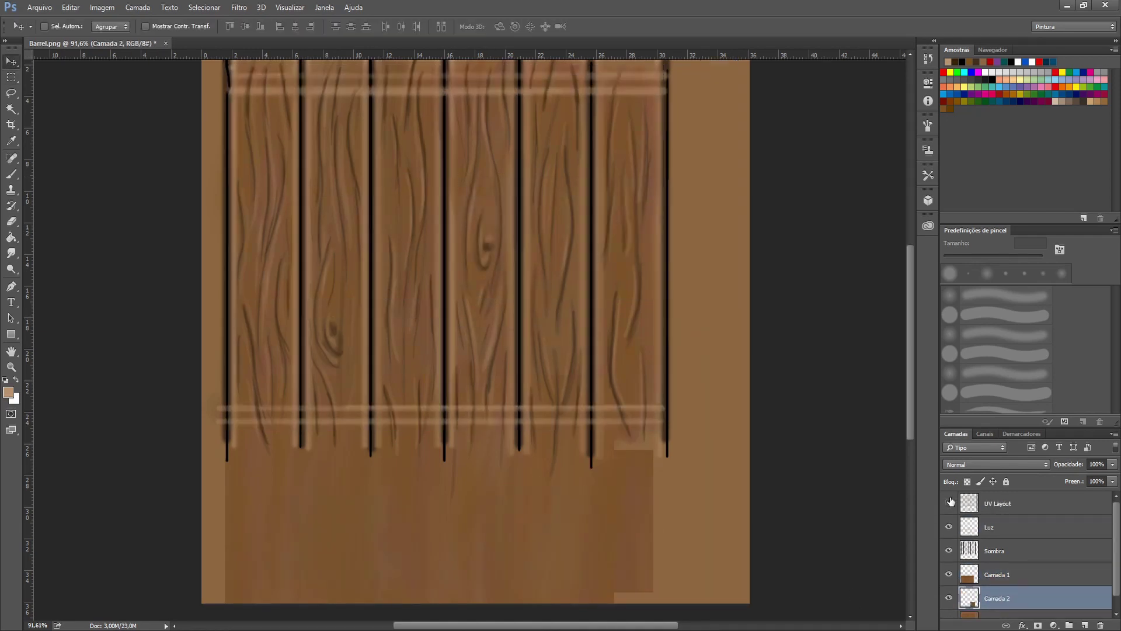
{"action": "scroll", "coordinate": [569, 595], "scroll_direction": "up", "scroll_amount": 1}
{"action": "left_click", "coordinate": [969, 501], "text": "ctrl"}
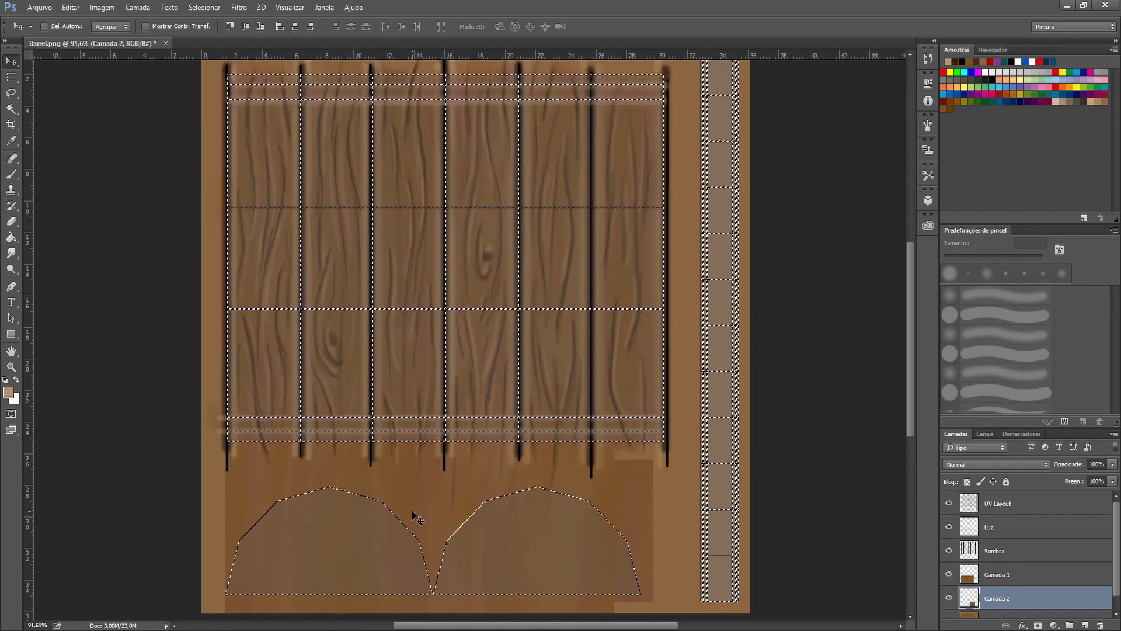
{"action": "key", "text": "ctrl+d"}
{"action": "scroll", "coordinate": [357, 548], "scroll_direction": "up", "scroll_amount": 5}
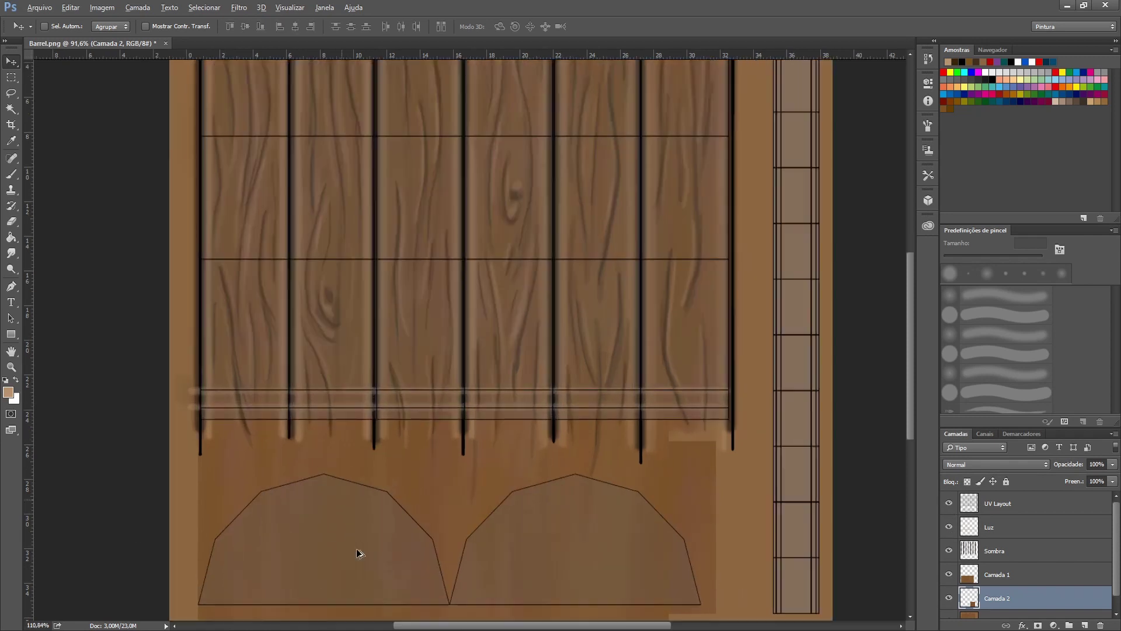
{"action": "left_click", "coordinate": [993, 574]}
{"action": "right_click", "coordinate": [986, 597]}
{"action": "left_click", "coordinate": [993, 355]}
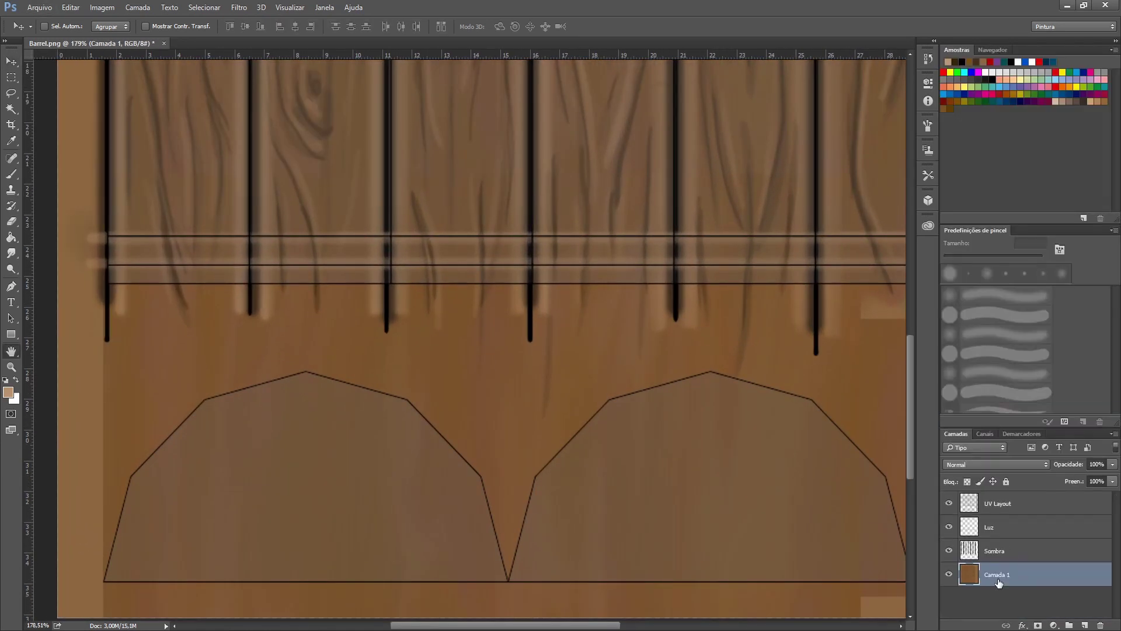
{"action": "type", "text": "BAse"}
Step: Rename the misspelled 'BAse' layer to 'Base' and ready the Brush on the Sombra layer
{"action": "double_click", "coordinate": [993, 575]}
{"action": "type", "text": "Base"}
{"action": "key", "text": "Return"}
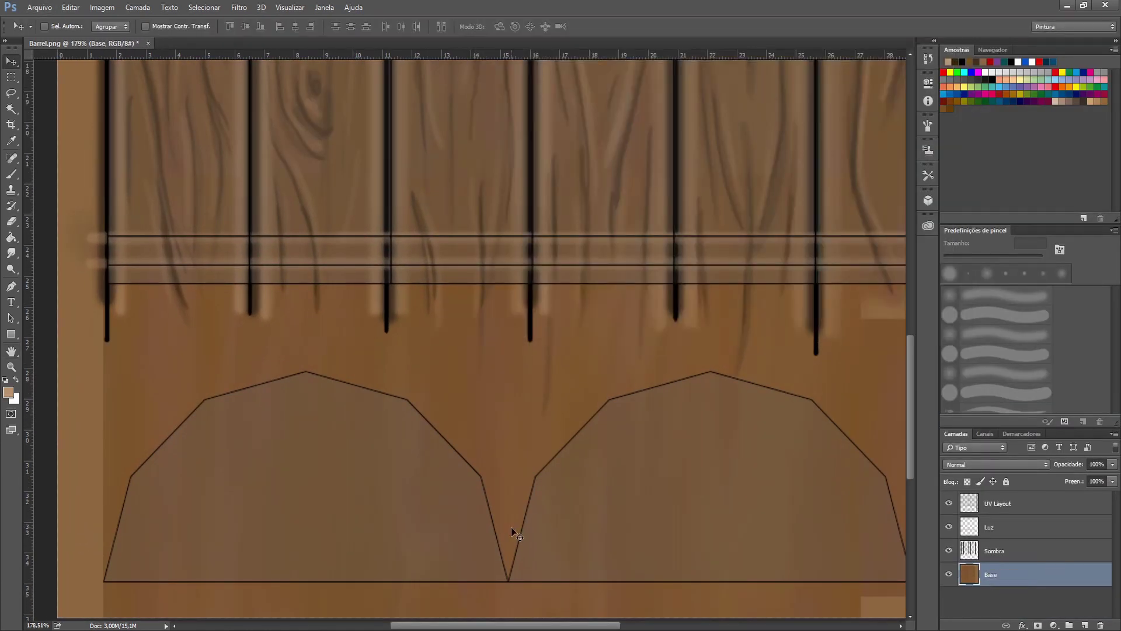
{"action": "key", "text": "b"}
{"action": "key", "text": "alt+bracketright"}
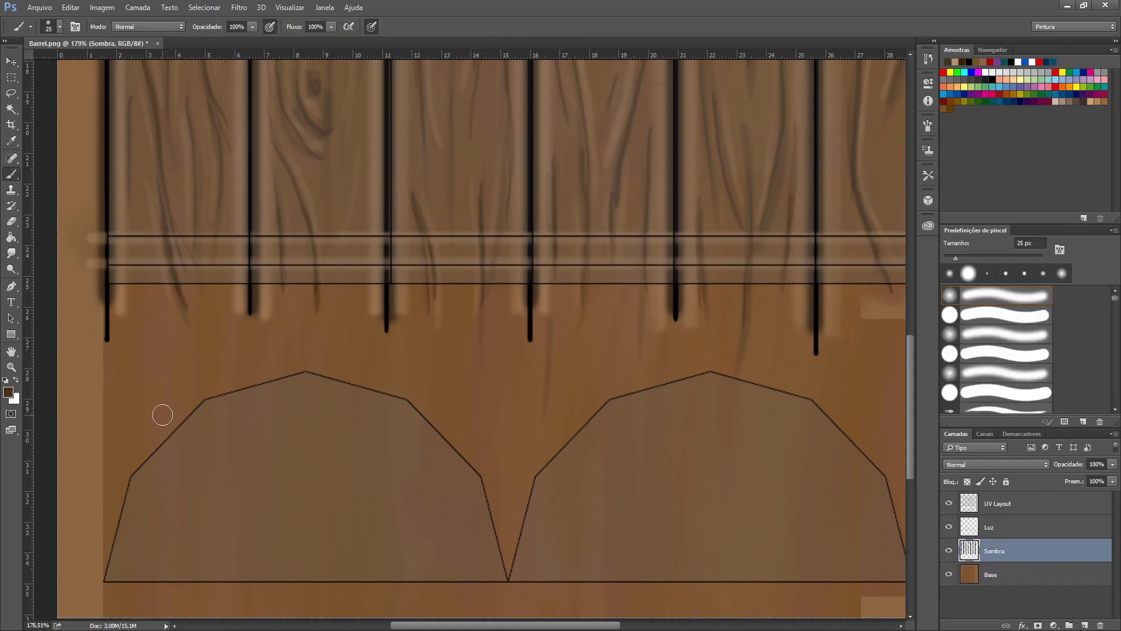
Step: Paint seven dark vertical seam strokes down the left and right lid arches with a 20 px brush
{"action": "left_click_drag", "start_coordinate": [174, 419], "coordinate": [175, 610]}
{"action": "scroll", "coordinate": [250, 384], "scroll_direction": "down", "scroll_amount": 1}
{"action": "left_click_drag", "start_coordinate": [245, 318], "coordinate": [245, 596]}
{"action": "left_click_drag", "start_coordinate": [324, 318], "coordinate": [323, 593]}
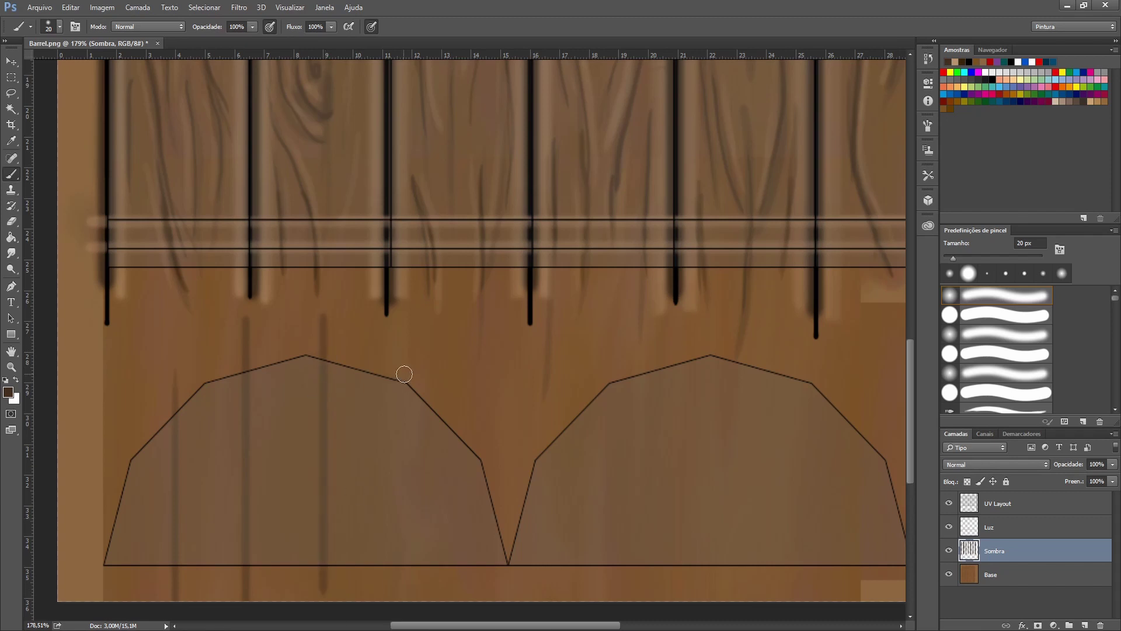
{"action": "left_click_drag", "start_coordinate": [412, 351], "coordinate": [416, 602]}
{"action": "left_click_drag", "start_coordinate": [590, 318], "coordinate": [589, 599]}
{"action": "left_click_drag", "start_coordinate": [671, 348], "coordinate": [669, 585]}
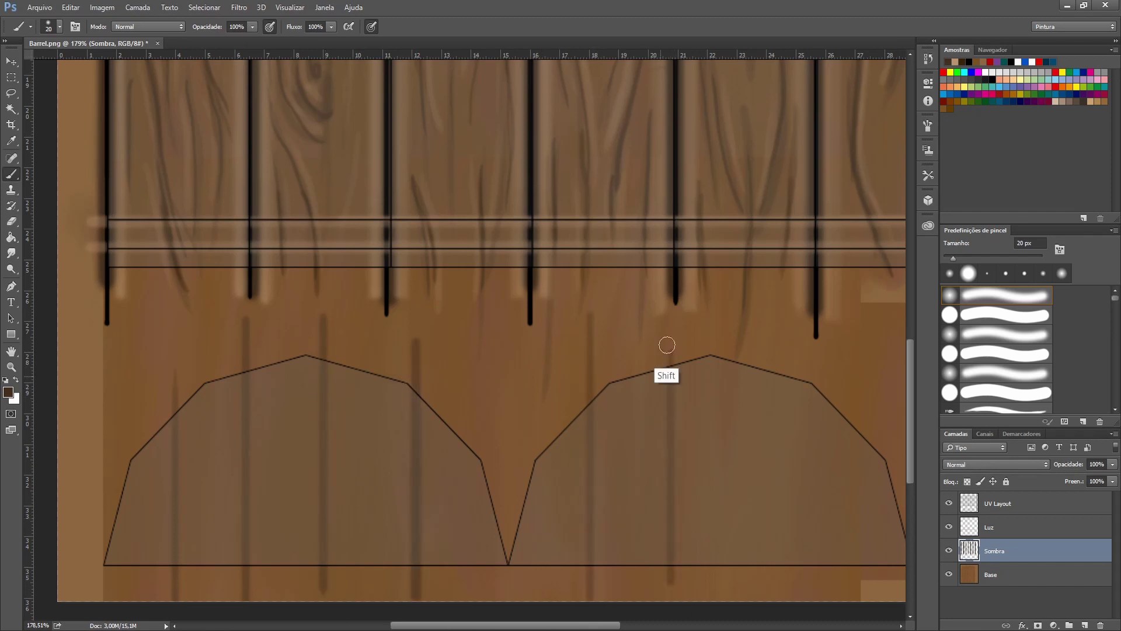
{"action": "left_click_drag", "start_coordinate": [764, 342], "coordinate": [764, 599]}
Step: Add a seam near the right lid edge, then shade the arch outlines inside the UV Layout selection
{"action": "left_click_drag", "start_coordinate": [846, 365], "coordinate": [845, 598]}
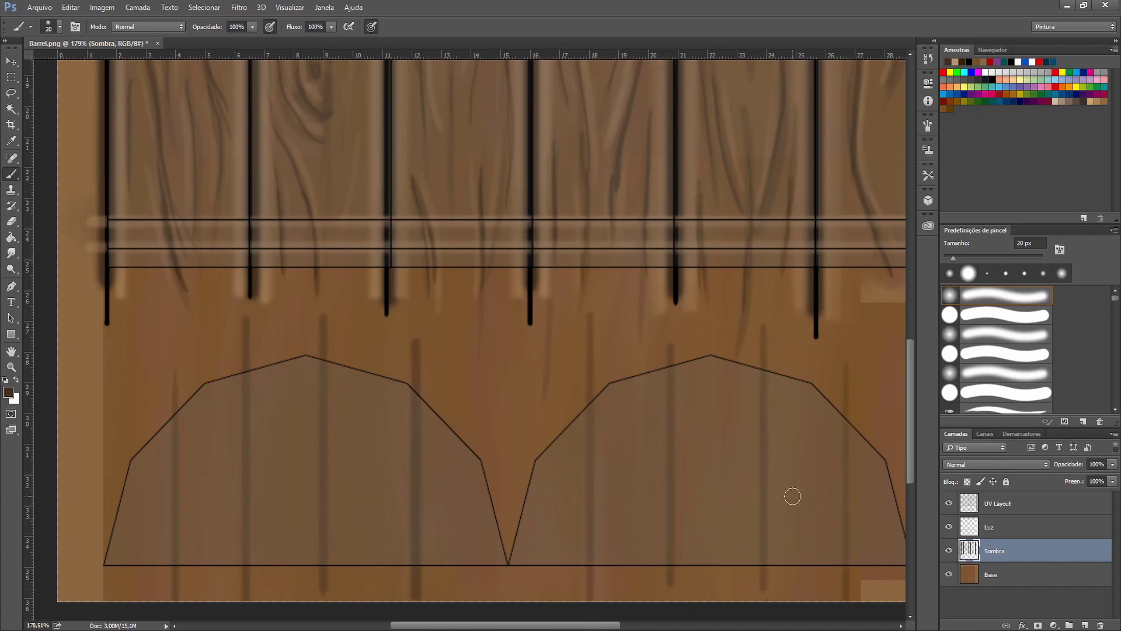
{"action": "left_click", "coordinate": [969, 503], "text": "ctrl"}
{"action": "key", "text": "bracketright"}
{"action": "key", "text": "bracketright"}
{"action": "key", "text": "bracketright"}
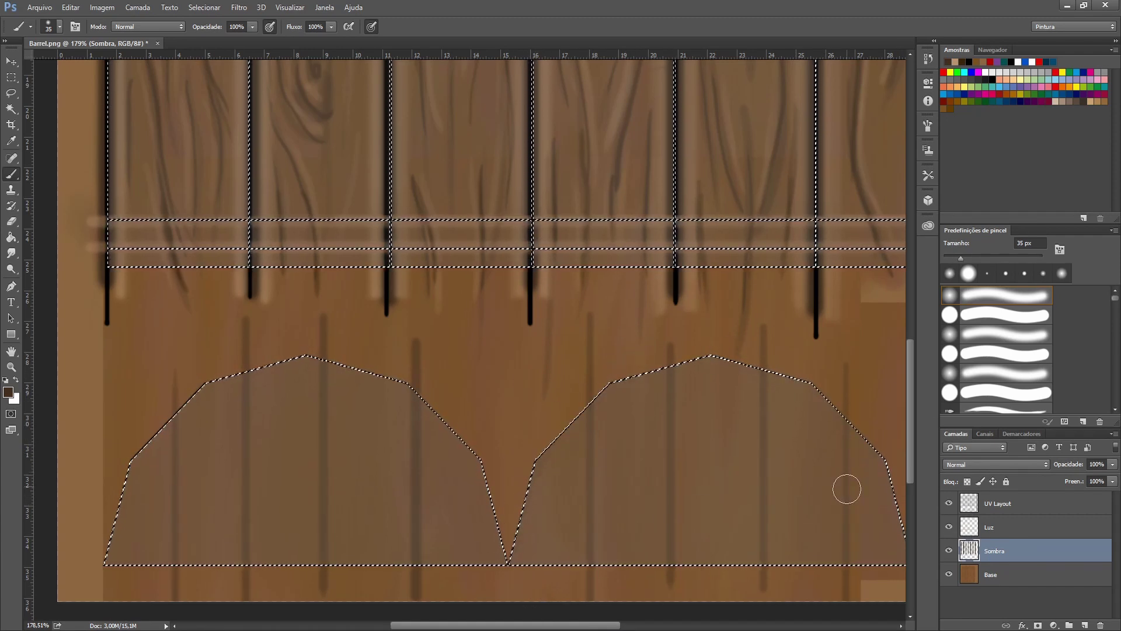
{"action": "key", "text": "ctrl+d"}
{"action": "left_click", "coordinate": [949, 503]}
{"action": "key", "text": "ctrl+shift+d"}
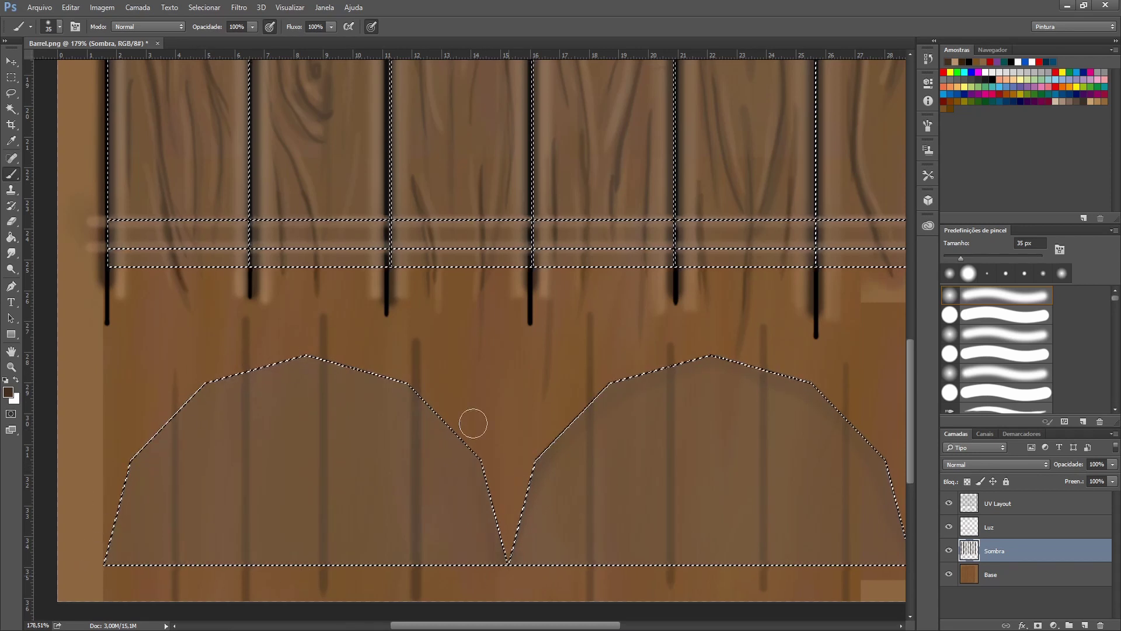
Step: Deselect and hide the UV Layout guide lines
{"action": "scroll", "coordinate": [526, 444], "scroll_direction": "right", "scroll_amount": 1}
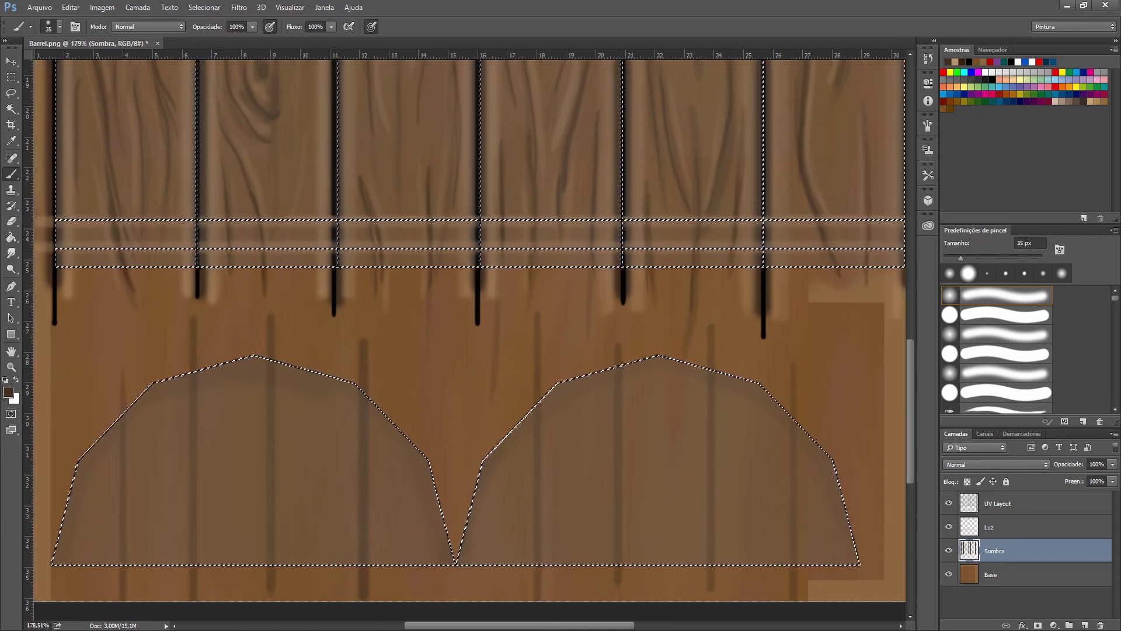
{"action": "scroll", "coordinate": [701, 496], "scroll_direction": "right", "scroll_amount": 1}
{"action": "key", "text": "ctrl+d"}
{"action": "left_click", "coordinate": [950, 503]}
{"action": "scroll", "coordinate": [467, 327], "scroll_direction": "left", "scroll_amount": 2}
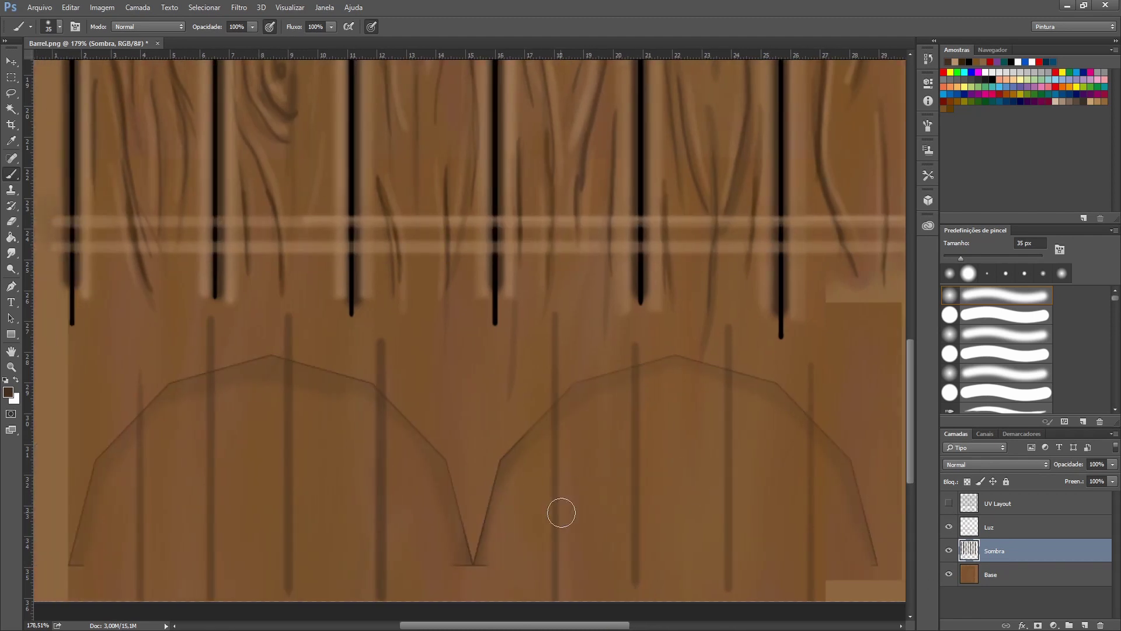
Step: With a smaller brush, paint thin wavy grain lines in both lid arches
{"action": "key", "text": "bracketleft"}
{"action": "key", "text": "bracketleft"}
{"action": "left_click_drag", "start_coordinate": [662, 364], "coordinate": [659, 557]}
{"action": "left_click_drag", "start_coordinate": [760, 390], "coordinate": [776, 575]}
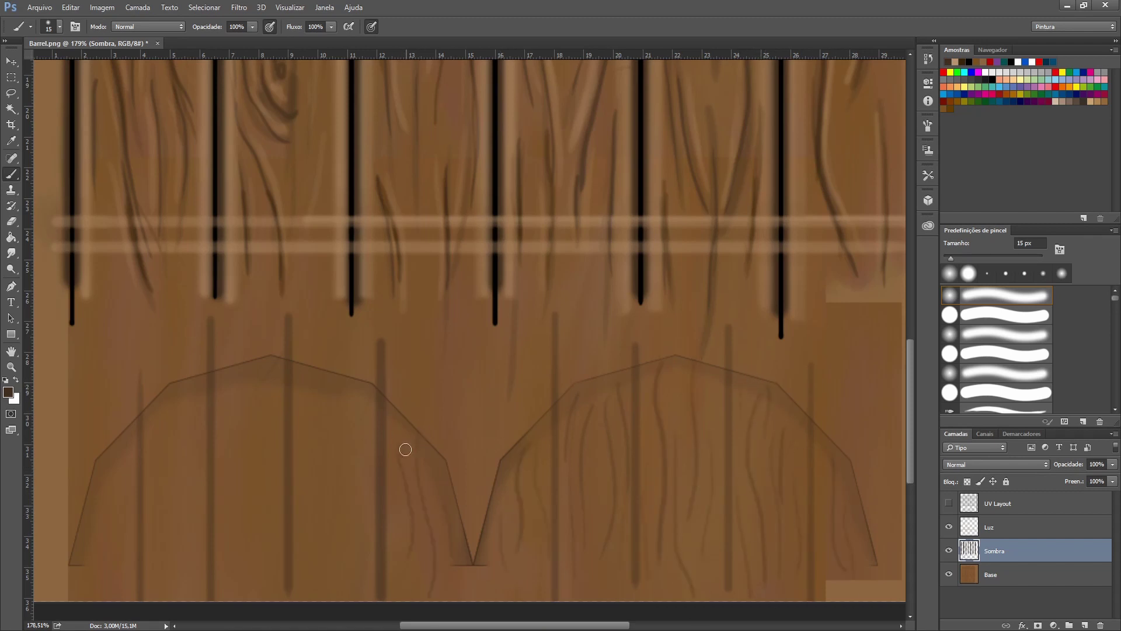
{"action": "left_click_drag", "start_coordinate": [308, 380], "coordinate": [320, 506]}
{"action": "left_click_drag", "start_coordinate": [336, 391], "coordinate": [346, 584]}
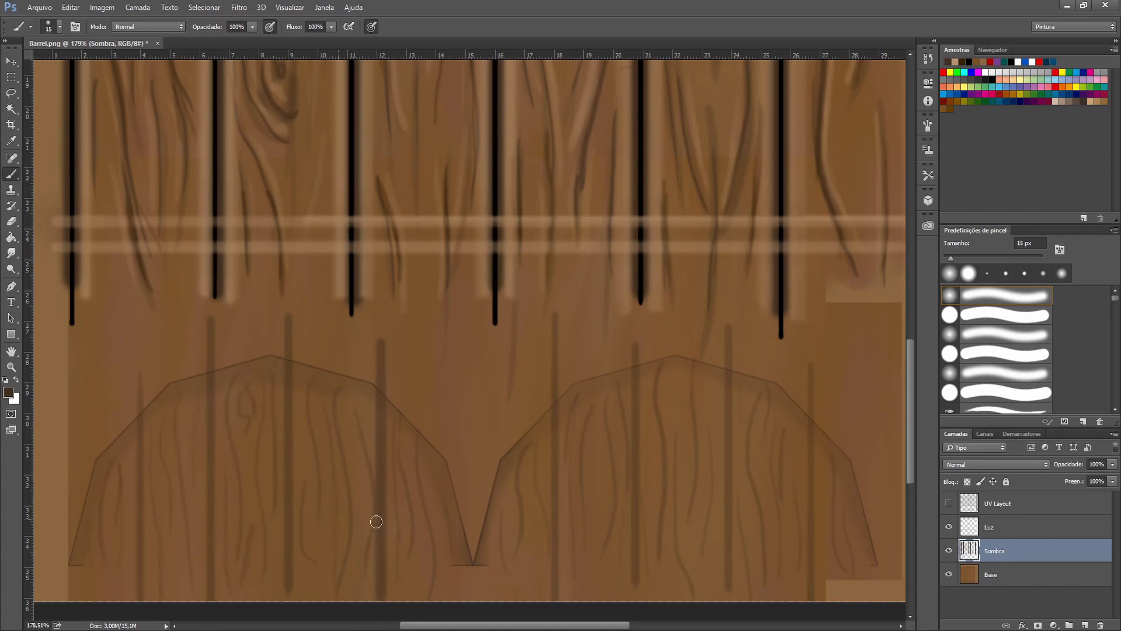
Step: Paint wavy grain strokes across the right half of the left lid
{"action": "left_click_drag", "start_coordinate": [910, 472], "coordinate": [911, 474]}
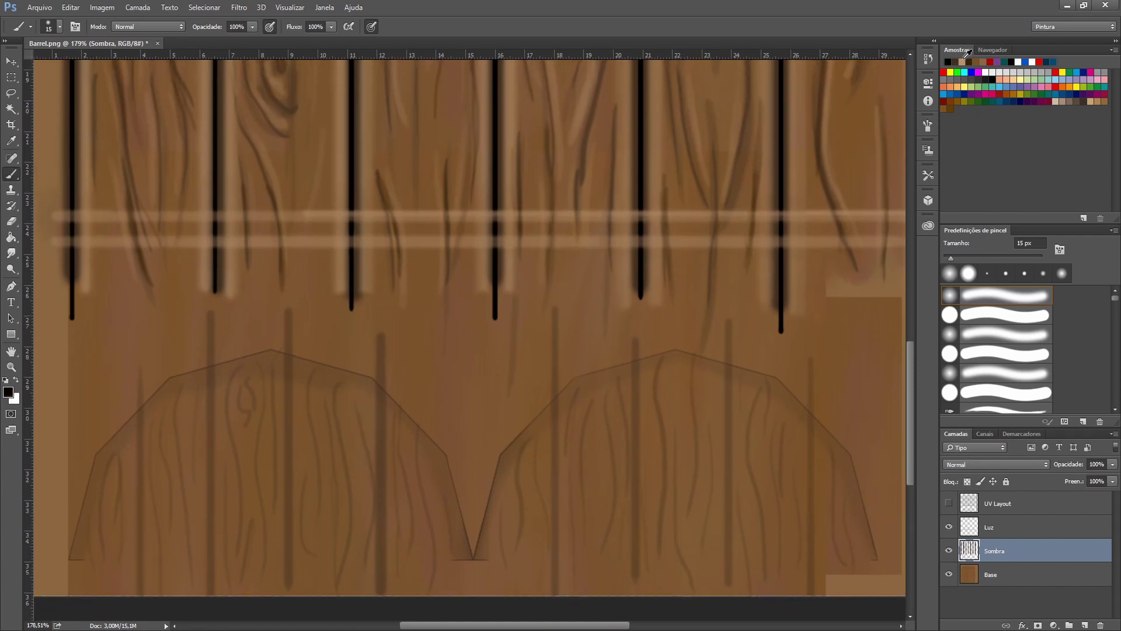
{"action": "scroll", "coordinate": [214, 502], "scroll_direction": "up", "scroll_amount": 3}
{"action": "scroll", "coordinate": [233, 514], "scroll_direction": "left", "scroll_amount": 3}
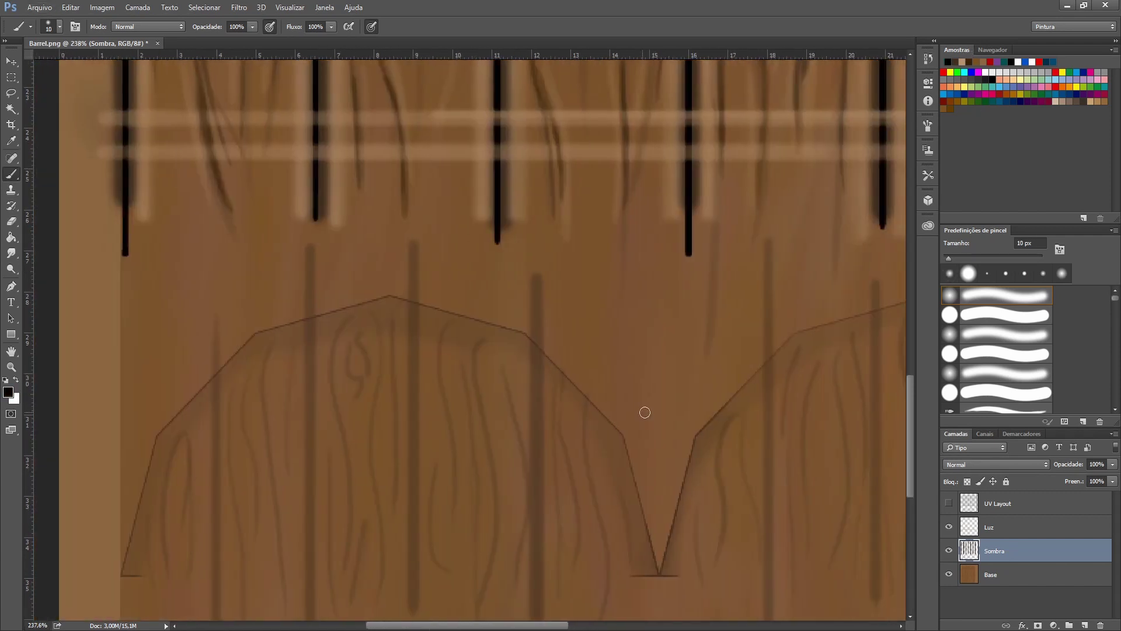
{"action": "left_click_drag", "start_coordinate": [590, 471], "coordinate": [608, 590]}
{"action": "left_click_drag", "start_coordinate": [620, 494], "coordinate": [630, 549]}
{"action": "left_click_drag", "start_coordinate": [562, 409], "coordinate": [575, 566]}
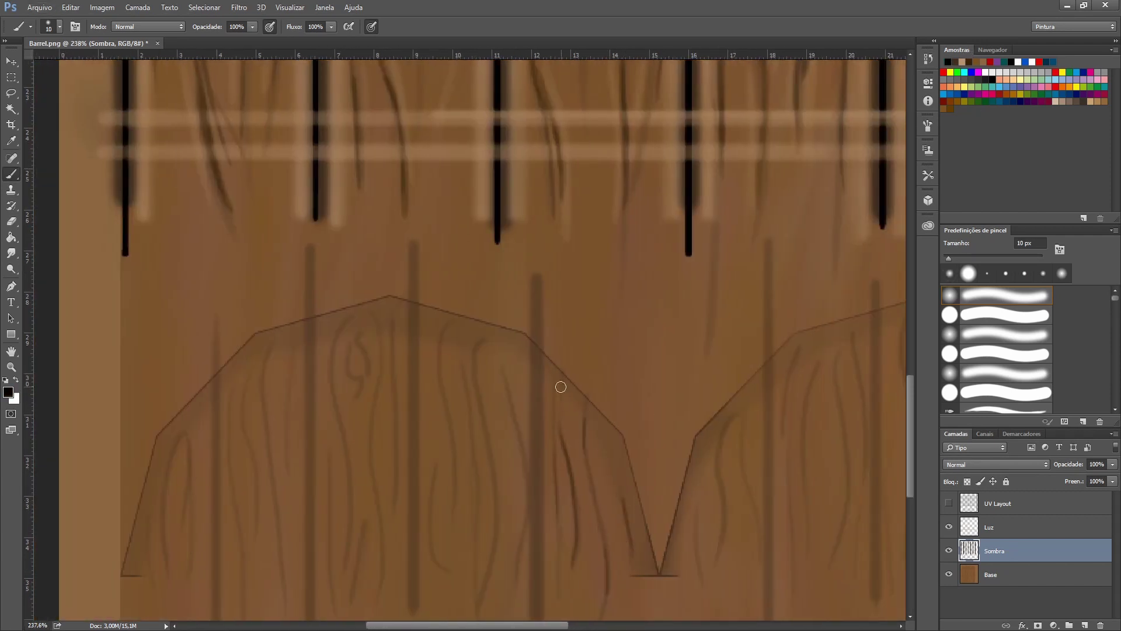
{"action": "left_click_drag", "start_coordinate": [557, 382], "coordinate": [564, 441]}
{"action": "left_click_drag", "start_coordinate": [512, 389], "coordinate": [528, 514]}
Step: Paint a knot in the left lid's middle with grain lines curving around it
{"action": "left_click_drag", "start_coordinate": [494, 458], "coordinate": [497, 564]}
{"action": "left_click_drag", "start_coordinate": [473, 401], "coordinate": [471, 531]}
{"action": "left_click_drag", "start_coordinate": [450, 333], "coordinate": [446, 499]}
{"action": "left_click_drag", "start_coordinate": [438, 471], "coordinate": [435, 568]}
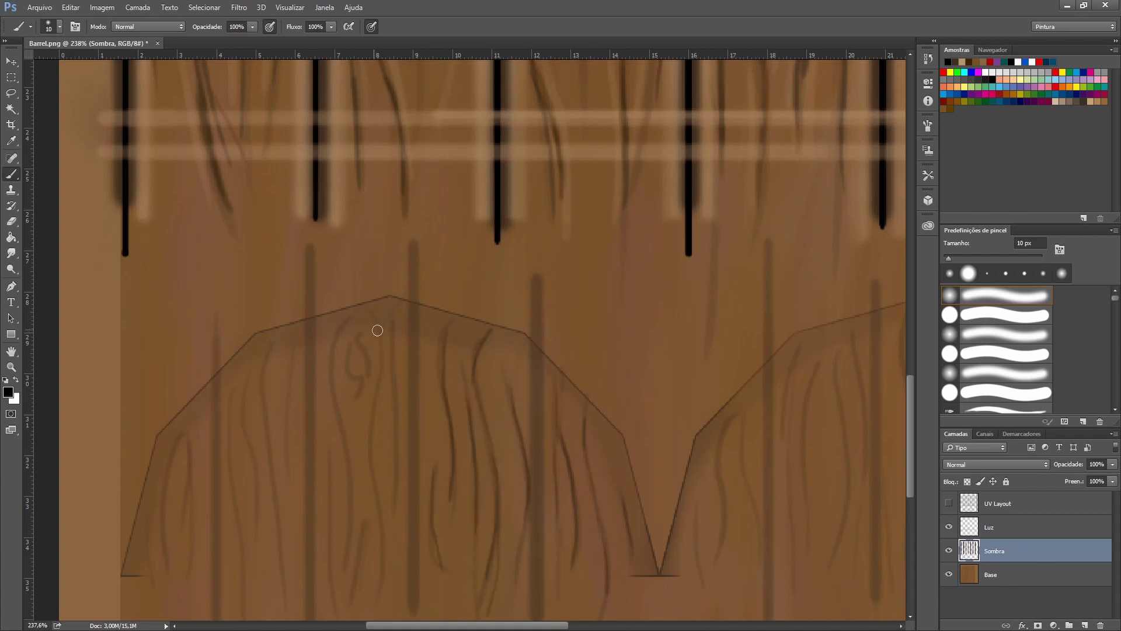
{"action": "left_click_drag", "start_coordinate": [395, 320], "coordinate": [397, 483]}
{"action": "left_click_drag", "start_coordinate": [382, 393], "coordinate": [370, 594]}
{"action": "left_click_drag", "start_coordinate": [336, 331], "coordinate": [349, 549]}
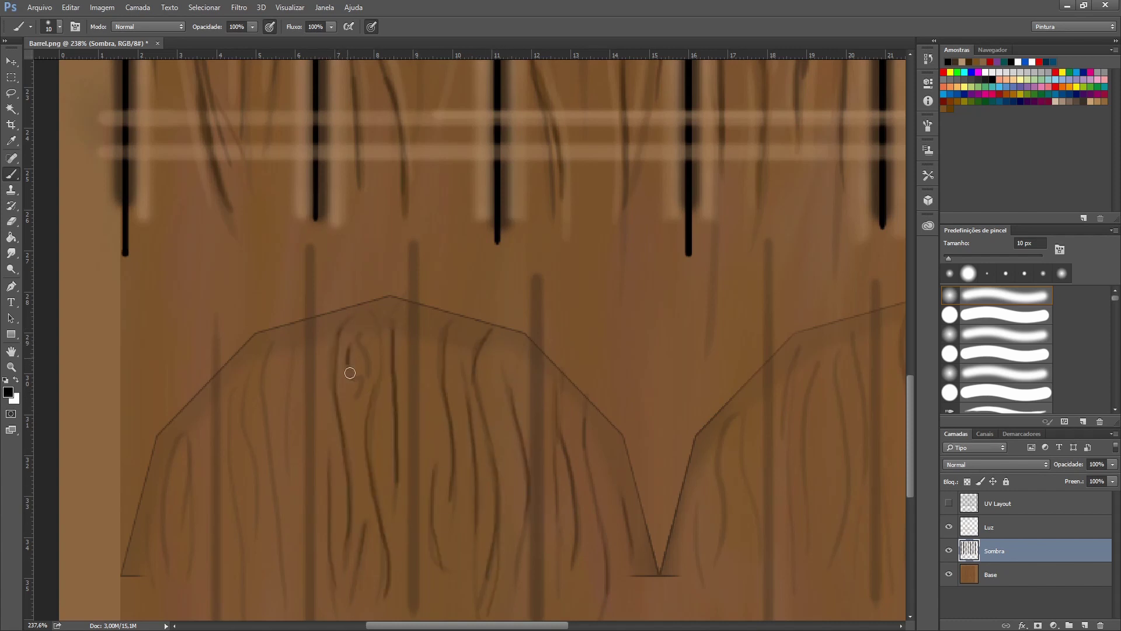
Step: Add grain lines on the left lid's left side and along its outer edge
{"action": "mouse_move", "coordinate": [277, 355]}
{"action": "left_mouse_down"}
{"action": "mouse_move", "coordinate": [274, 544]}
{"action": "mouse_move", "coordinate": [248, 545]}
{"action": "left_mouse_up"}
{"action": "left_click_drag", "start_coordinate": [226, 414], "coordinate": [236, 593]}
{"action": "left_click_drag", "start_coordinate": [286, 358], "coordinate": [289, 467]}
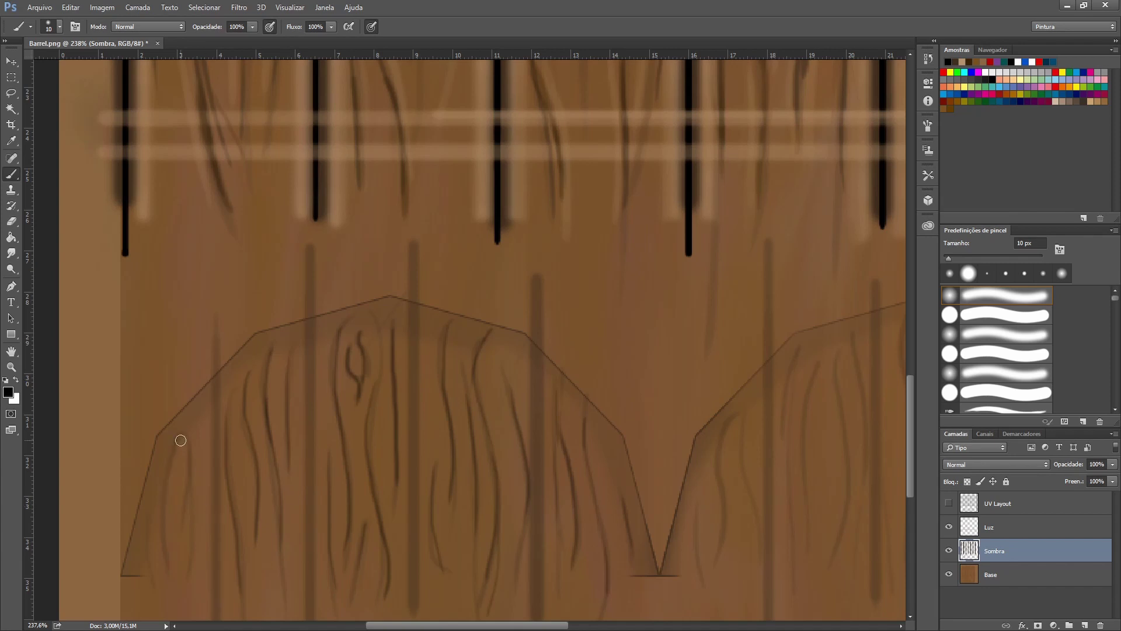
{"action": "left_click_drag", "start_coordinate": [180, 440], "coordinate": [172, 555]}
{"action": "left_click_drag", "start_coordinate": [186, 433], "coordinate": [195, 573]}
{"action": "left_click_drag", "start_coordinate": [155, 506], "coordinate": [149, 582]}
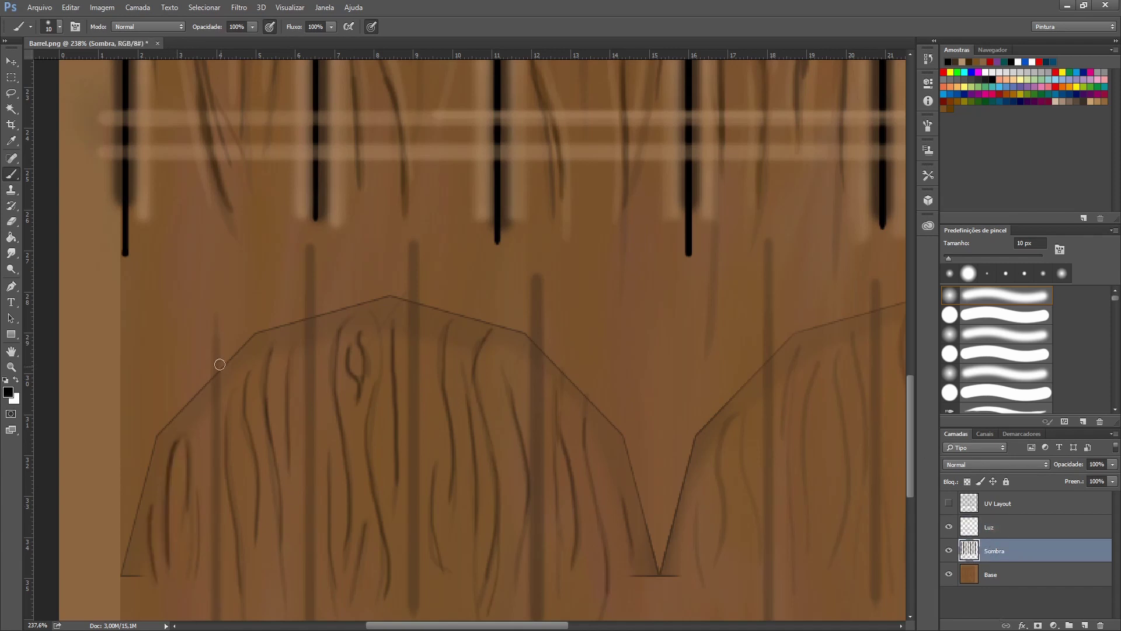
Step: Redraw four straight plank seams through the left lid
{"action": "left_click_drag", "start_coordinate": [217, 329], "coordinate": [215, 607]}
{"action": "left_click_drag", "start_coordinate": [309, 285], "coordinate": [310, 619]}
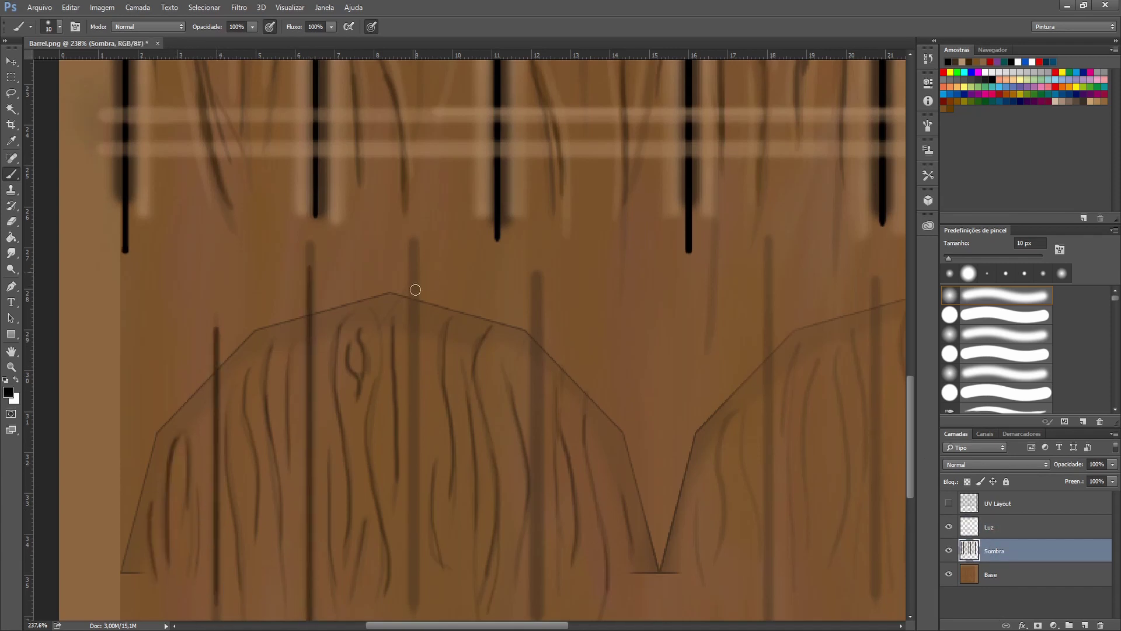
{"action": "left_click_drag", "start_coordinate": [415, 289], "coordinate": [417, 617]}
{"action": "mouse_move", "coordinate": [537, 312]}
{"action": "left_mouse_down"}
{"action": "mouse_move", "coordinate": [539, 611]}
{"action": "mouse_move", "coordinate": [665, 586]}
{"action": "left_mouse_up"}
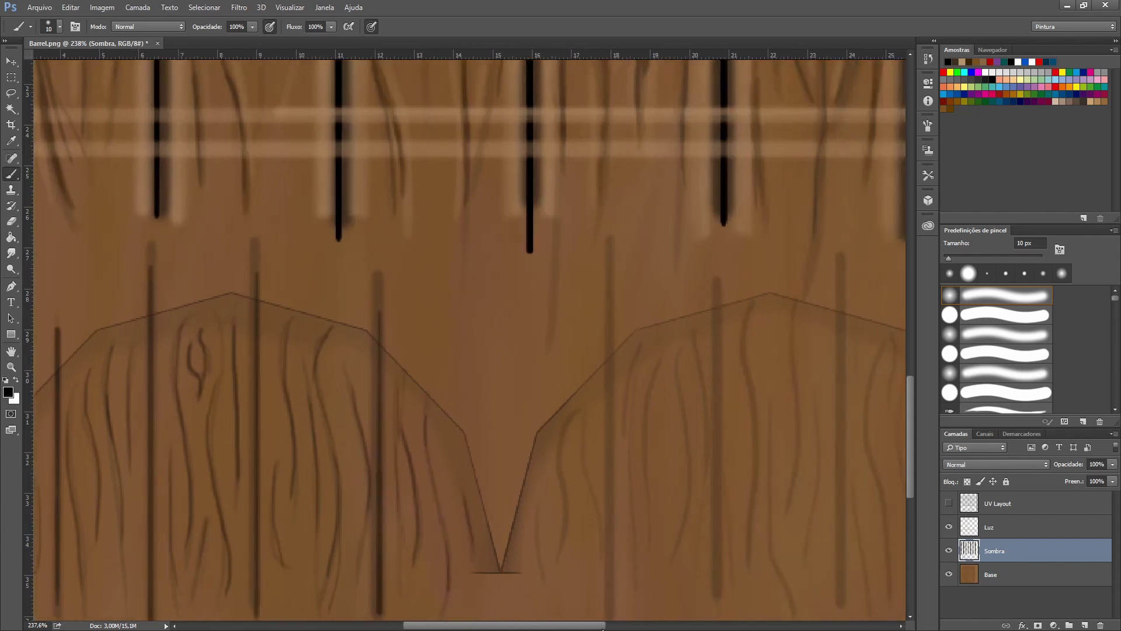
Step: Paint wavy wood grain strokes across the left part of the right lid arch
{"action": "scroll", "coordinate": [665, 586], "scroll_direction": "left", "scroll_amount": 5}
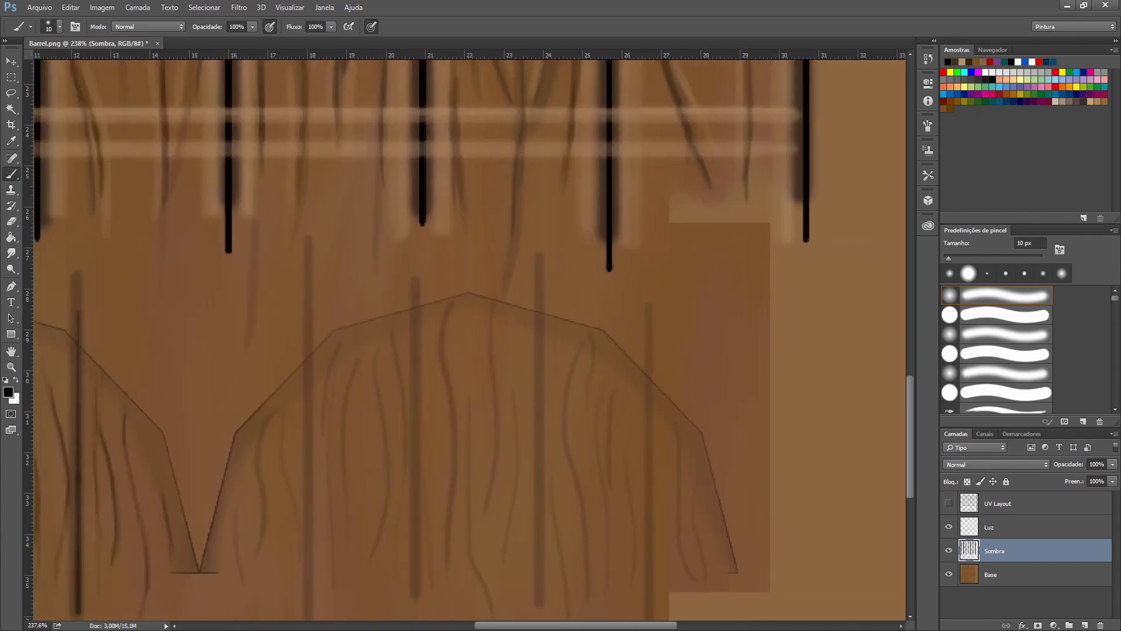
{"action": "left_click_drag", "start_coordinate": [292, 403], "coordinate": [308, 530]}
{"action": "left_click_drag", "start_coordinate": [349, 344], "coordinate": [344, 584]}
{"action": "left_click_drag", "start_coordinate": [362, 368], "coordinate": [360, 540]}
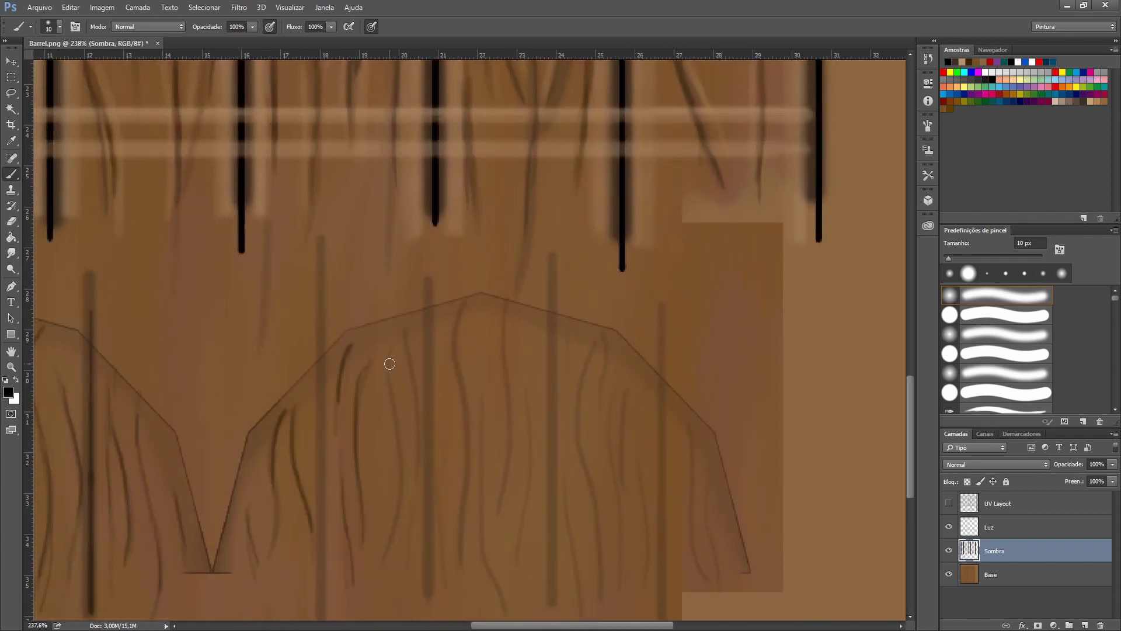
{"action": "left_click_drag", "start_coordinate": [388, 351], "coordinate": [402, 517]}
{"action": "left_click_drag", "start_coordinate": [463, 304], "coordinate": [467, 549]}
{"action": "left_click_drag", "start_coordinate": [474, 408], "coordinate": [493, 590]}
Step: Continue the grain strokes across the right part of the arch, adding a short line
{"action": "left_click_drag", "start_coordinate": [502, 301], "coordinate": [497, 508]}
{"action": "left_click_drag", "start_coordinate": [526, 417], "coordinate": [528, 564]}
{"action": "left_click_drag", "start_coordinate": [584, 339], "coordinate": [575, 619]}
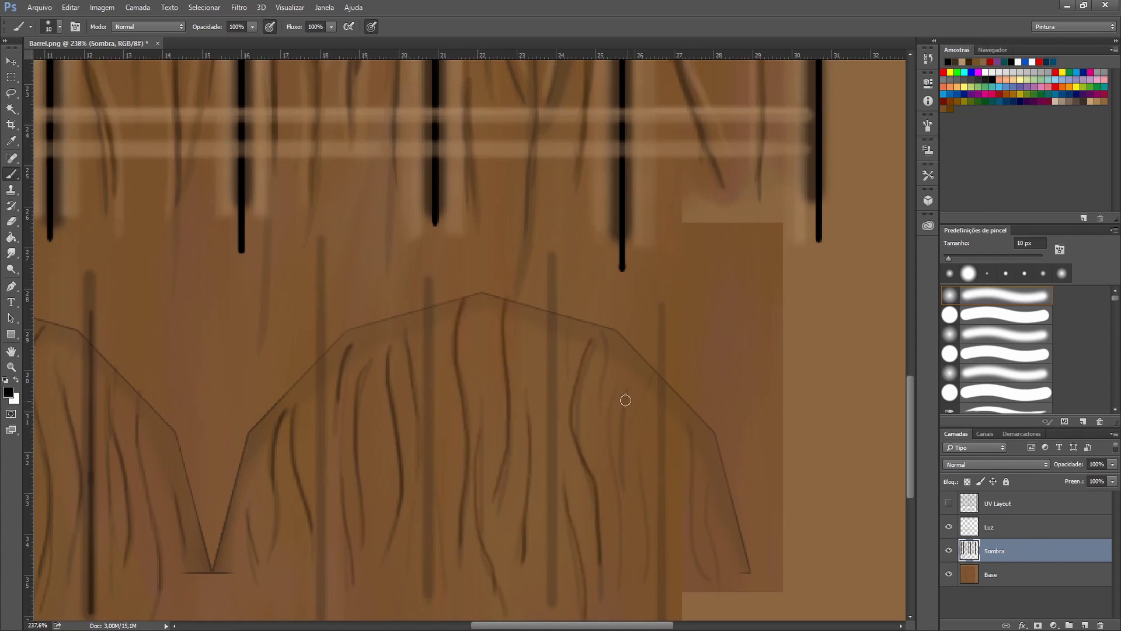
{"action": "left_click_drag", "start_coordinate": [625, 394], "coordinate": [610, 595]}
{"action": "left_click_drag", "start_coordinate": [643, 421], "coordinate": [648, 593]}
{"action": "left_click_drag", "start_coordinate": [692, 433], "coordinate": [698, 564]}
{"action": "left_click_drag", "start_coordinate": [712, 492], "coordinate": [722, 559]}
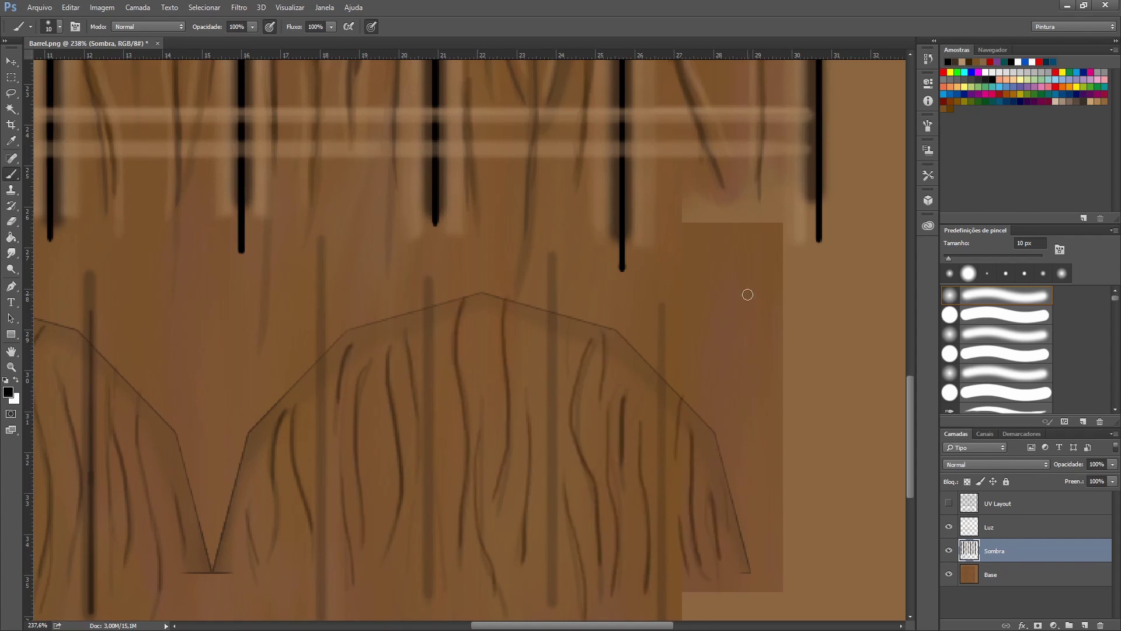
Step: Darken two plank seams through the right lid with straight vertical strokes
{"action": "scroll", "coordinate": [320, 296], "scroll_direction": "down", "scroll_amount": 1}
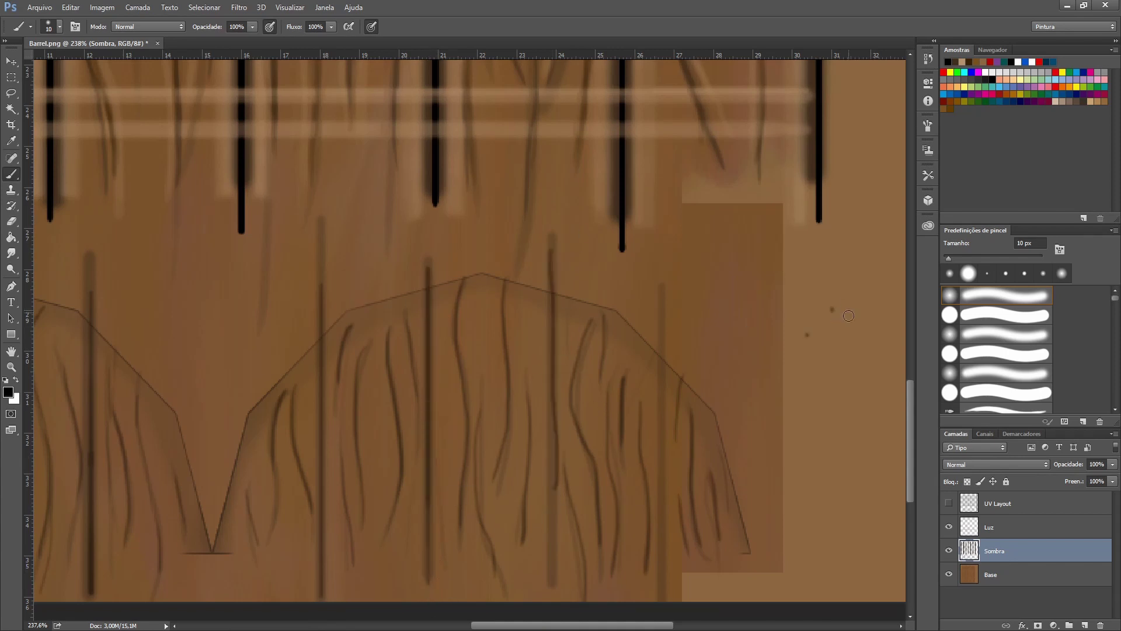
{"action": "left_click_drag", "start_coordinate": [551, 251], "coordinate": [549, 608]}
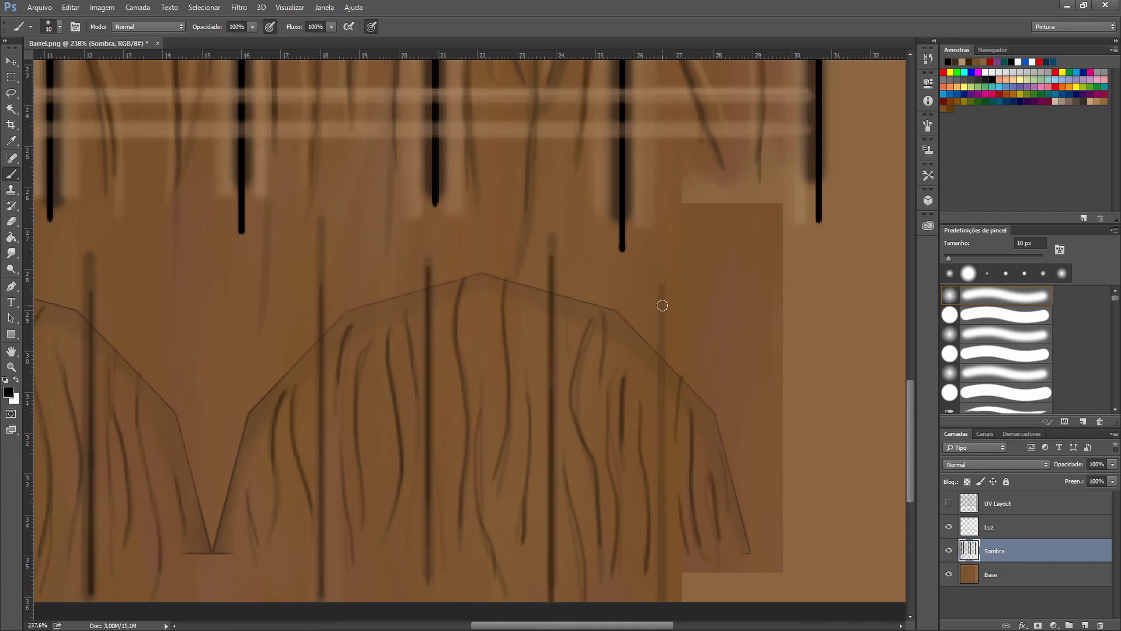
{"action": "left_click", "coordinate": [662, 285]}
{"action": "left_click", "coordinate": [661, 601], "text": "shift"}
{"action": "key", "text": "ctrl+z"}
{"action": "left_click_drag", "start_coordinate": [661, 321], "coordinate": [661, 601]}
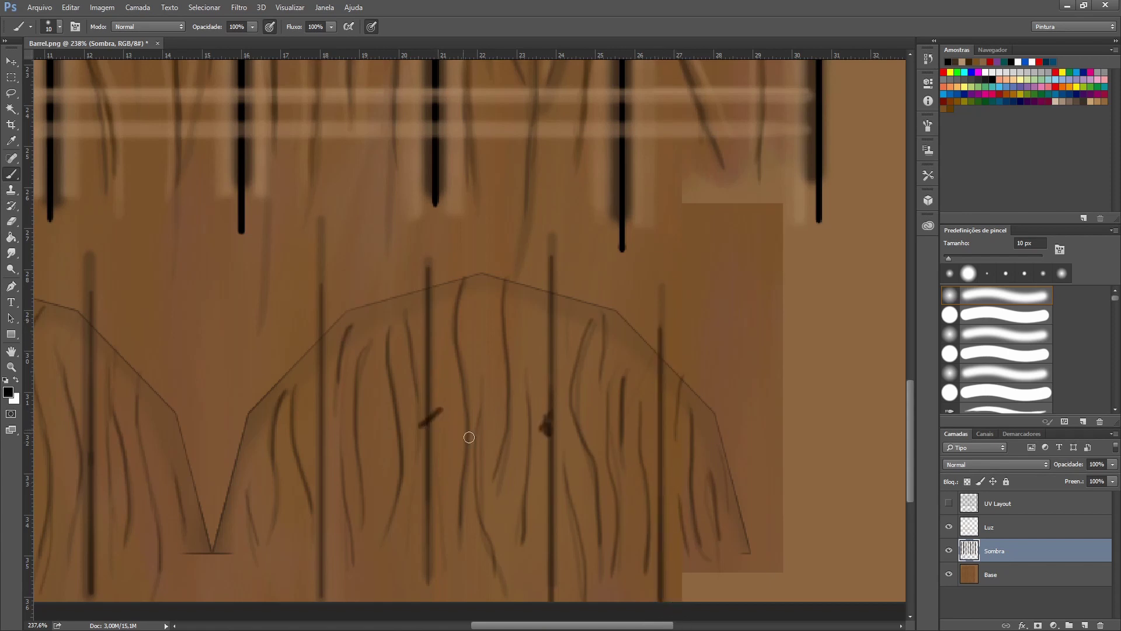
Step: Add a short diagonal scratch mark on the lid
{"action": "scroll", "coordinate": [445, 552], "scroll_direction": "left", "scroll_amount": 5}
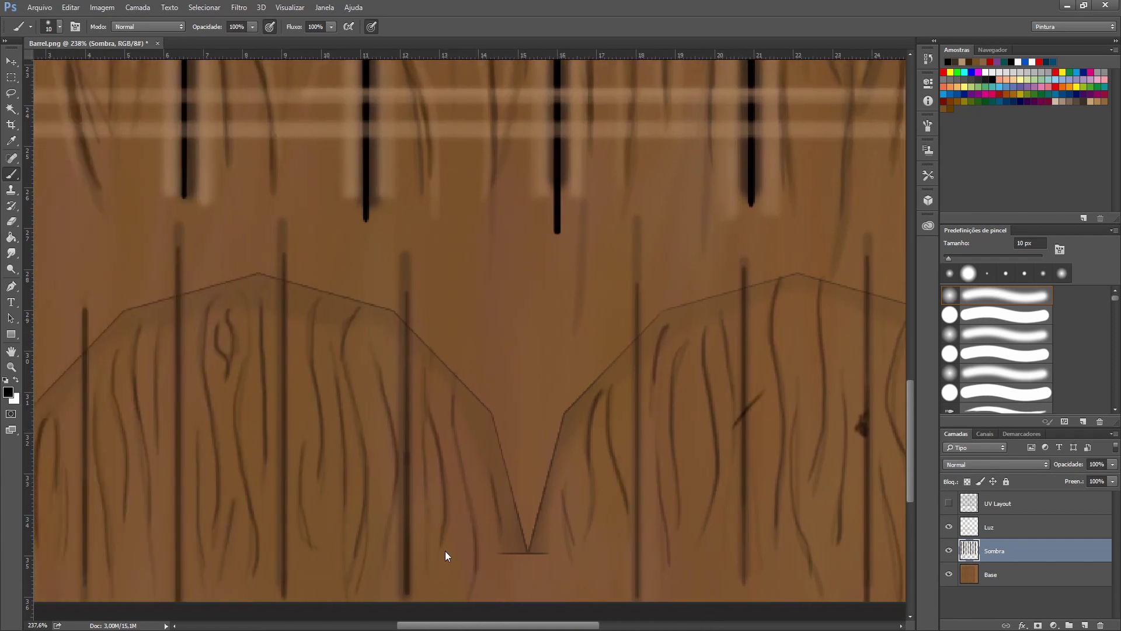
{"action": "scroll", "coordinate": [588, 503], "scroll_direction": "left", "scroll_amount": 5}
{"action": "scroll", "coordinate": [405, 465], "scroll_direction": "right", "scroll_amount": 1}
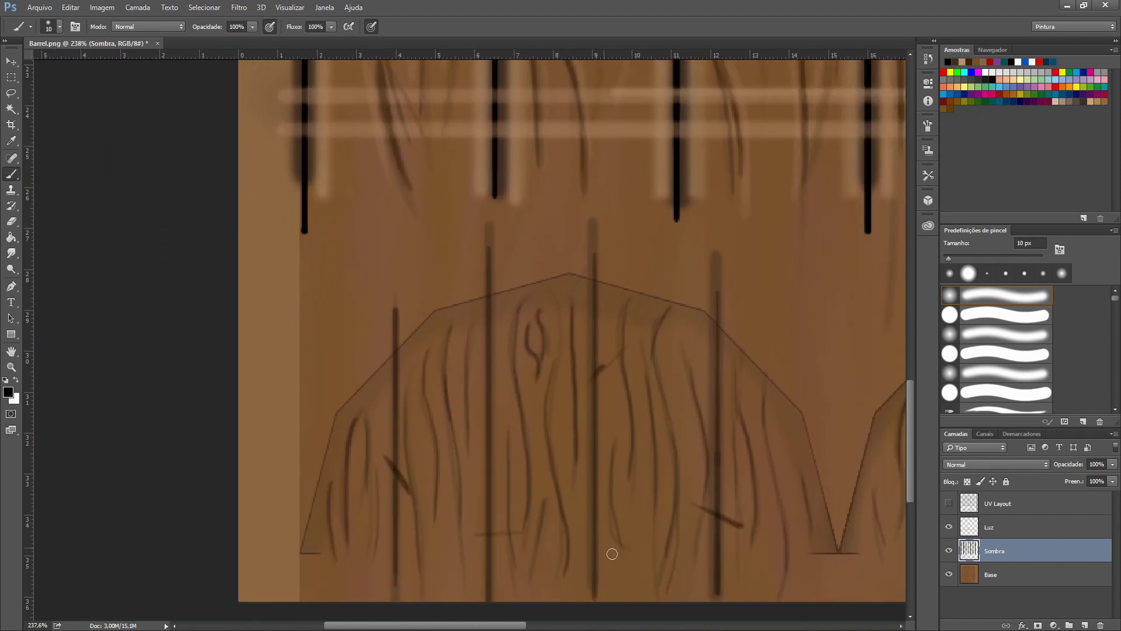
{"action": "left_click_drag", "start_coordinate": [473, 373], "coordinate": [514, 333]}
Step: On the Luz layer, paint light highlight lines beside the lid's plank seams
{"action": "key", "text": "alt+bracketright"}
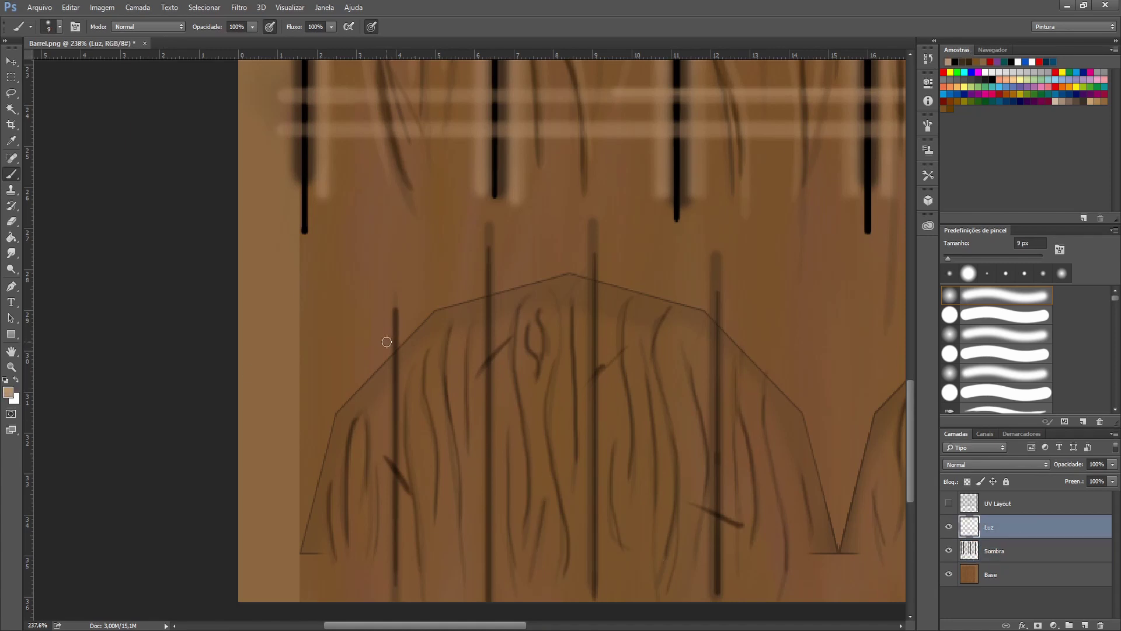
{"action": "left_click_drag", "start_coordinate": [387, 342], "coordinate": [390, 584]}
{"action": "key", "text": "bracketleft"}
{"action": "left_click", "coordinate": [482, 258]}
{"action": "left_click", "coordinate": [476, 596], "text": "shift"}
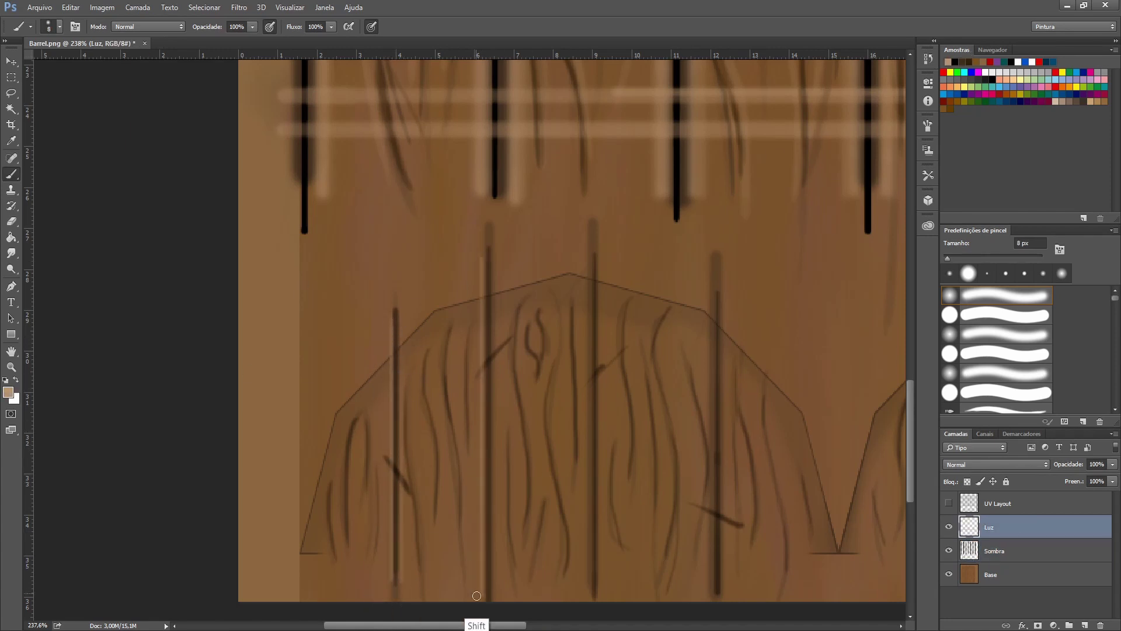
{"action": "left_click_drag", "start_coordinate": [495, 247], "coordinate": [496, 599]}
{"action": "left_click_drag", "start_coordinate": [587, 252], "coordinate": [587, 599]}
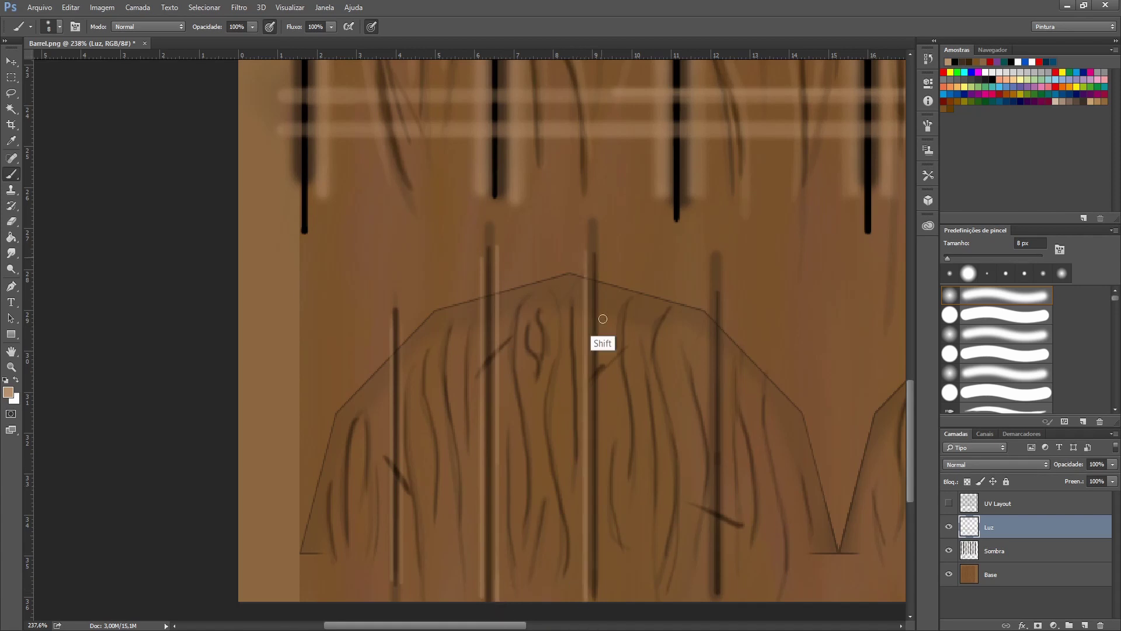
Step: Draw two straight light highlight lines on the lid's right side
{"action": "left_click", "coordinate": [705, 266]}
{"action": "left_click", "coordinate": [705, 592], "text": "shift"}
{"action": "left_click", "coordinate": [726, 281]}
{"action": "left_click", "coordinate": [726, 592], "text": "shift"}
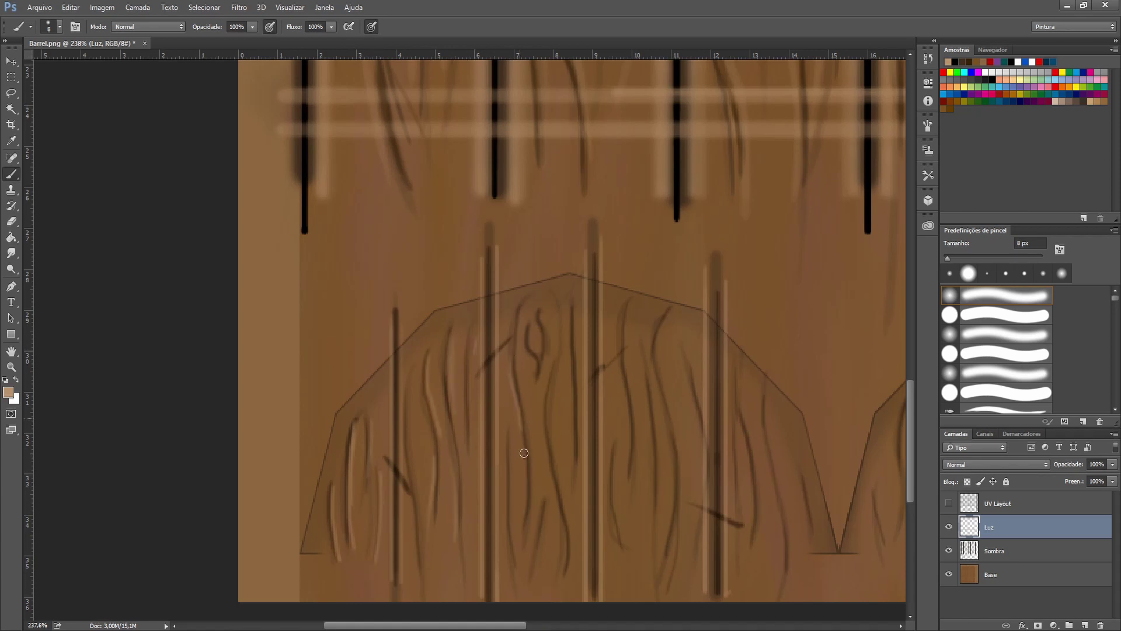
Step: Trace the lid's grain lines with light tan highlight strokes
{"action": "left_click_drag", "start_coordinate": [551, 399], "coordinate": [554, 454]}
{"action": "mouse_move", "coordinate": [568, 377]}
{"action": "left_mouse_down"}
{"action": "mouse_move", "coordinate": [571, 444]}
{"action": "mouse_move", "coordinate": [520, 569]}
{"action": "left_mouse_up"}
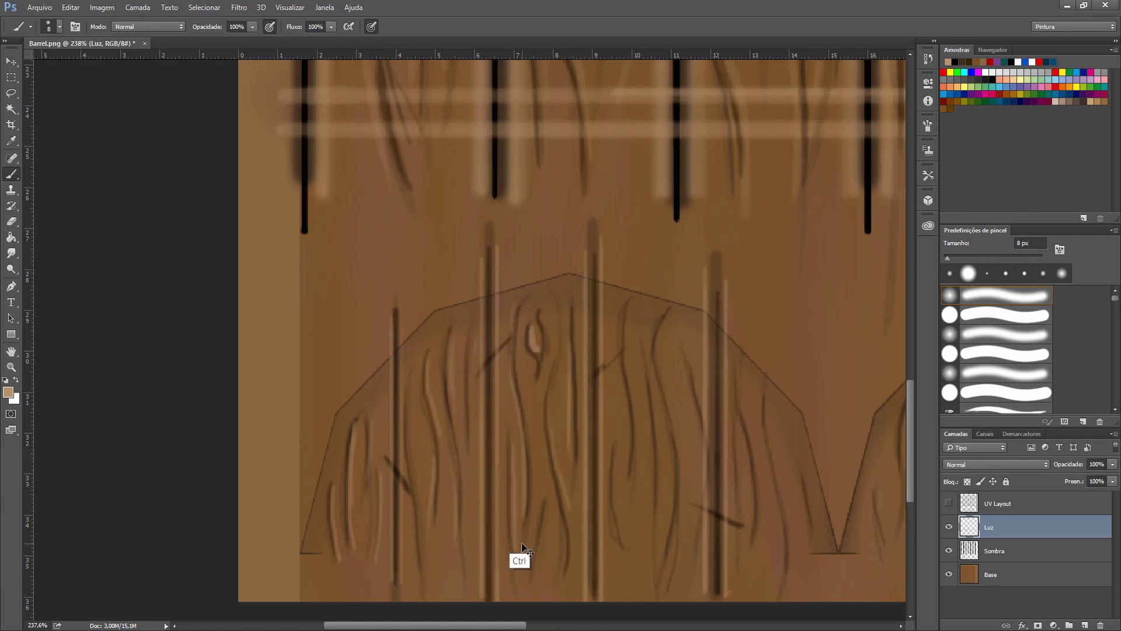
{"action": "left_click_drag", "start_coordinate": [536, 503], "coordinate": [546, 570]}
{"action": "left_click_drag", "start_coordinate": [623, 357], "coordinate": [619, 470]}
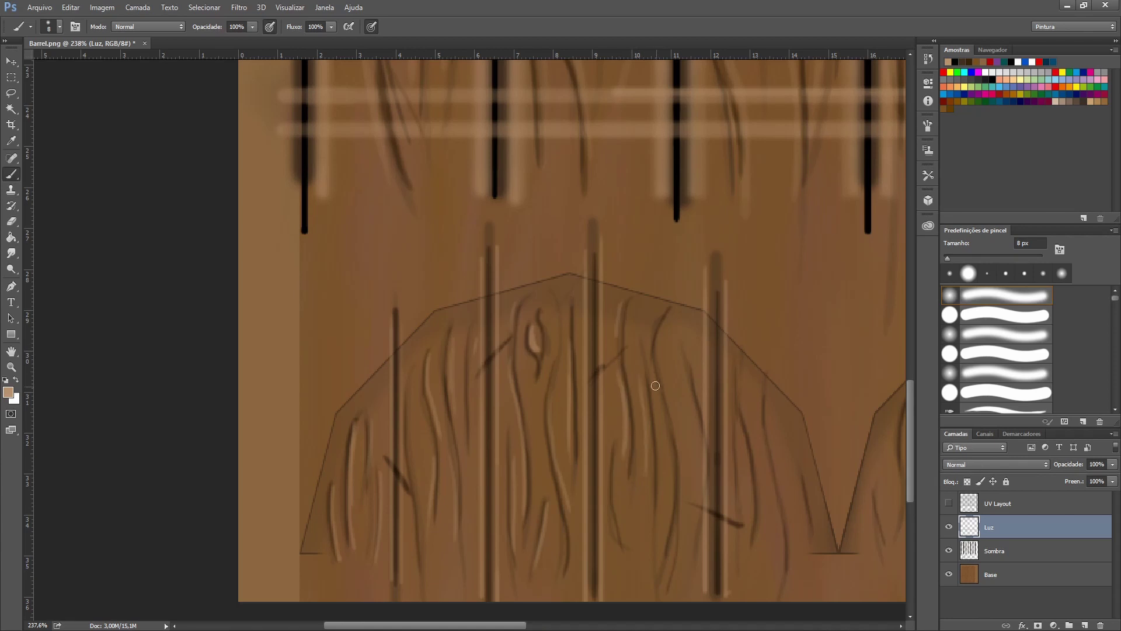
{"action": "left_click_drag", "start_coordinate": [657, 412], "coordinate": [670, 531]}
{"action": "left_click_drag", "start_coordinate": [681, 359], "coordinate": [697, 421]}
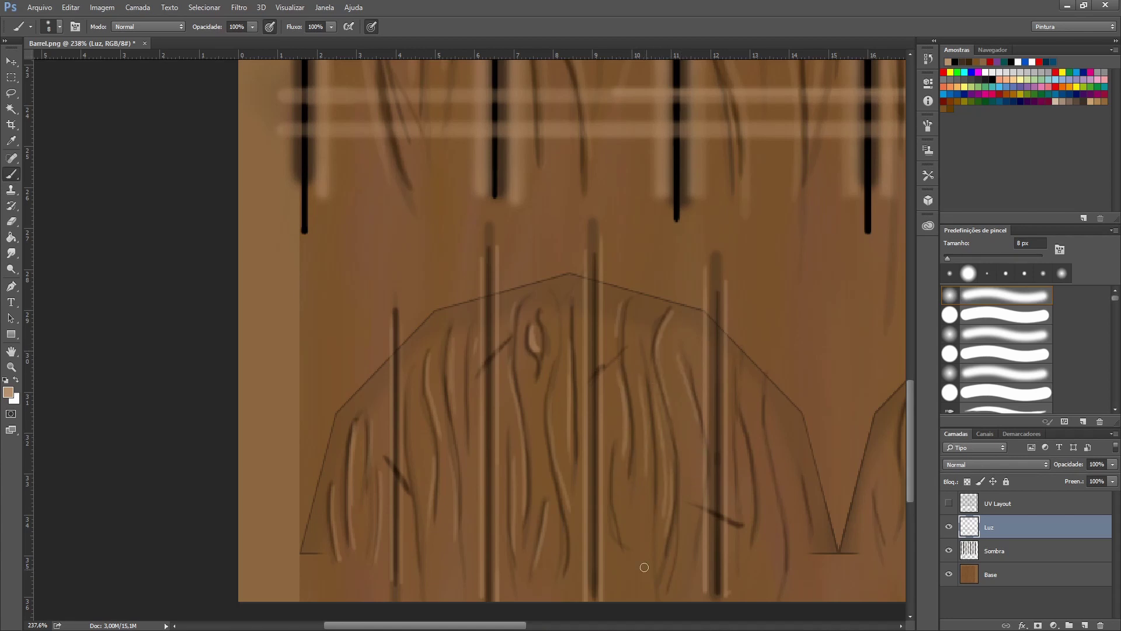
{"action": "left_click_drag", "start_coordinate": [770, 398], "coordinate": [793, 545]}
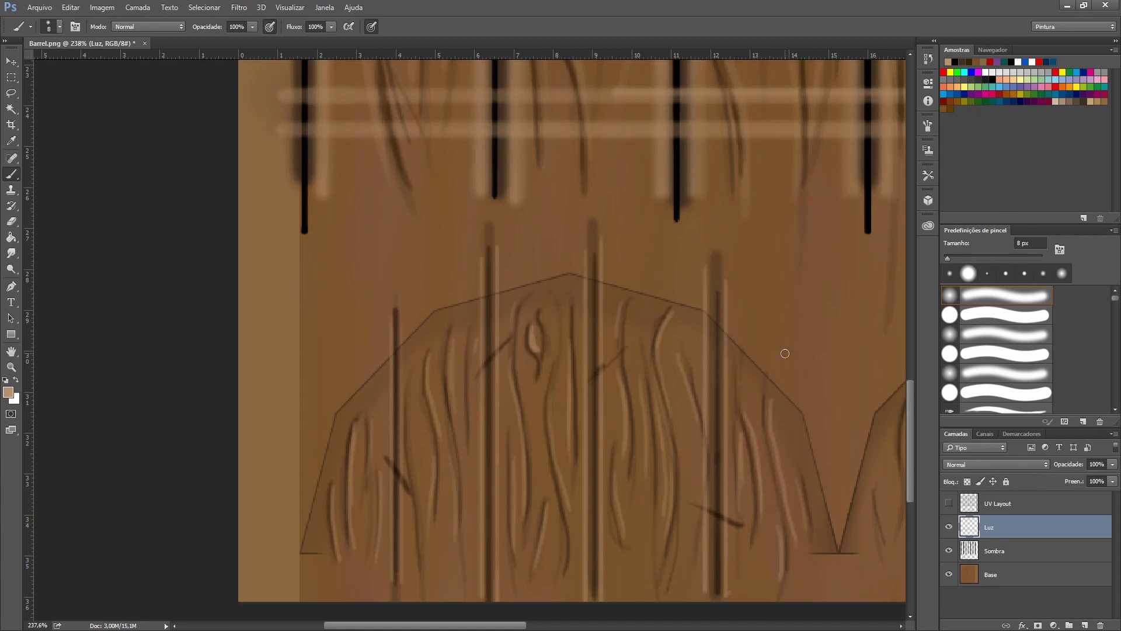
Step: Briefly erase part of the highlights, then return to the brush
{"action": "key", "text": "e"}
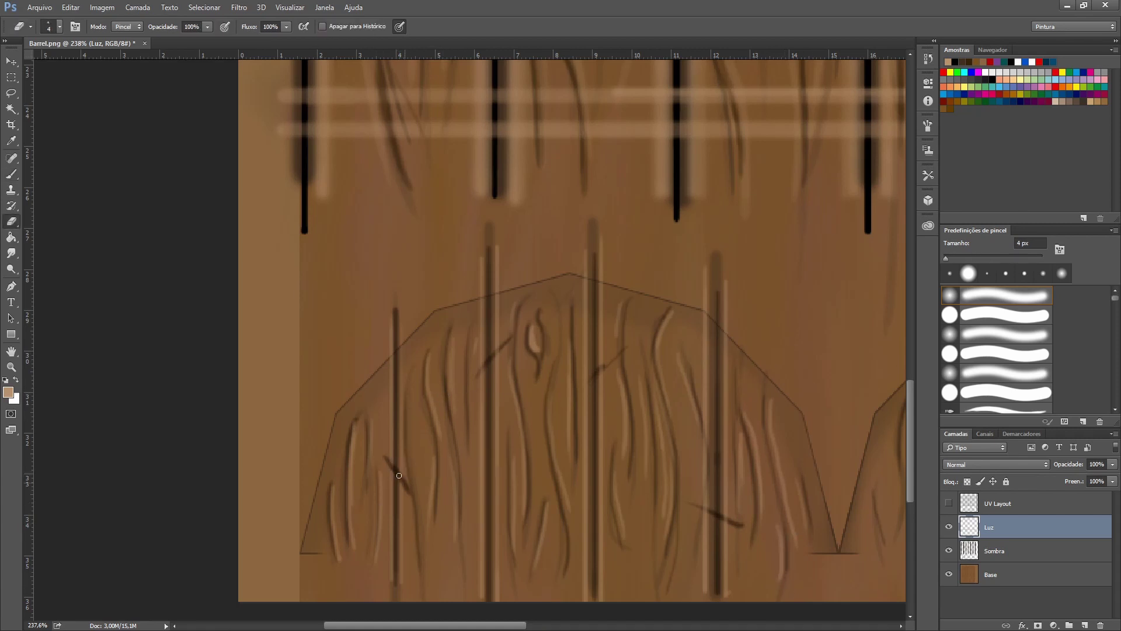
{"action": "key", "text": "b"}
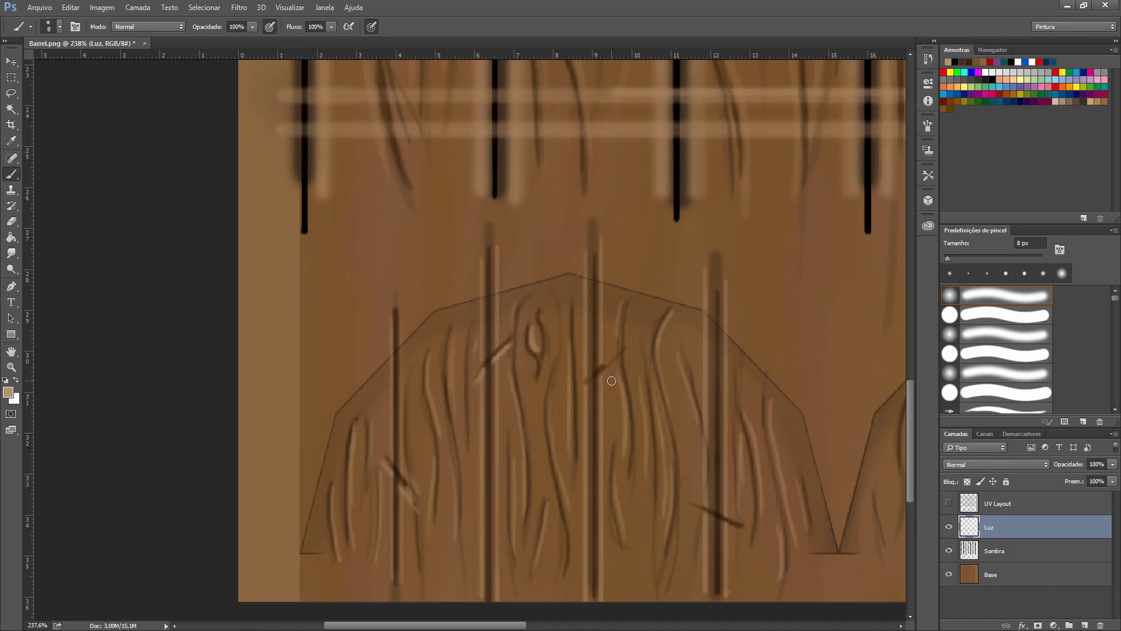
{"action": "scroll", "coordinate": [849, 499], "scroll_direction": "down", "scroll_amount": 4}
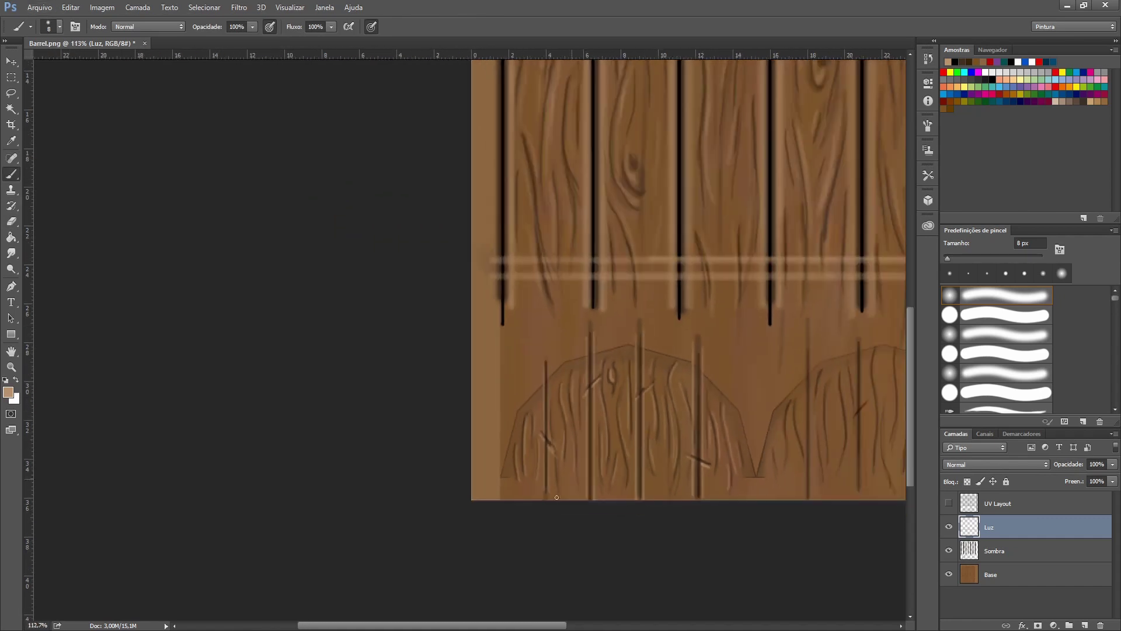
Step: With a slightly larger brush, paint straight light highlights beside the lid's plank seams on Luz
{"action": "scroll", "coordinate": [631, 422], "scroll_direction": "up", "scroll_amount": 3}
{"action": "scroll", "coordinate": [630, 422], "scroll_direction": "up", "scroll_amount": 2}
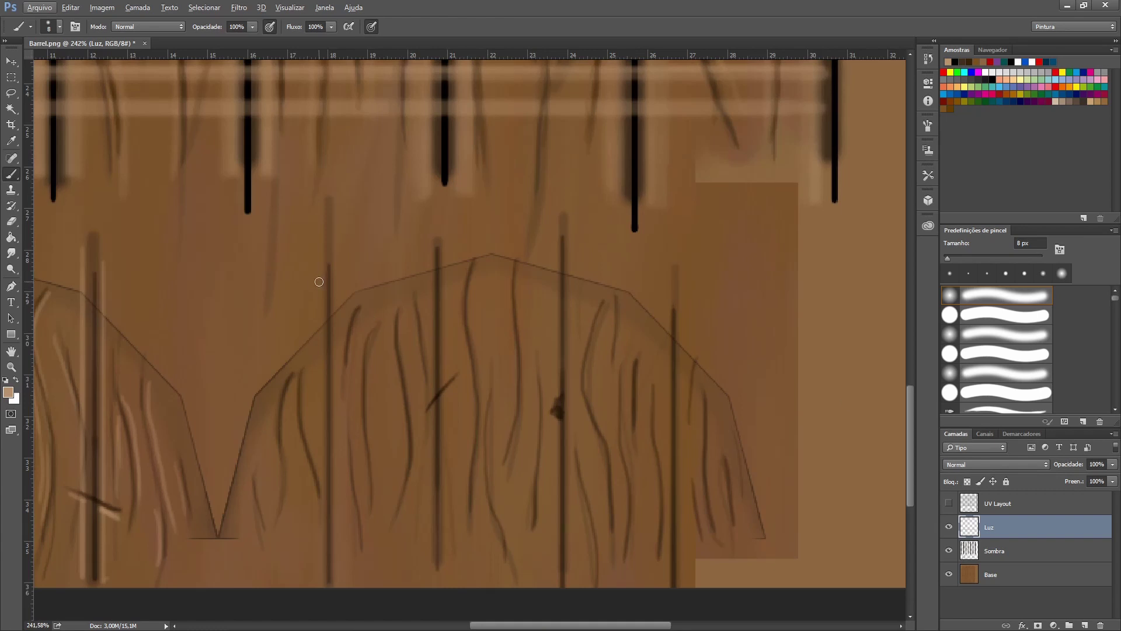
{"action": "key", "text": "bracketright"}
{"action": "key", "text": "bracketright"}
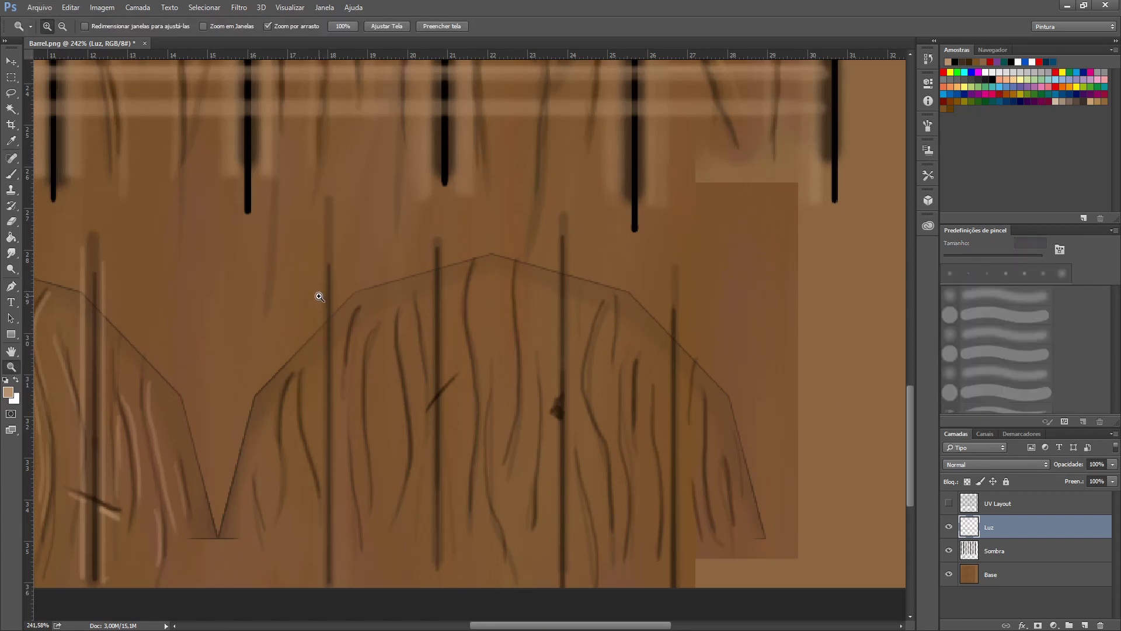
{"action": "left_click_drag", "start_coordinate": [322, 277], "coordinate": [321, 555]}
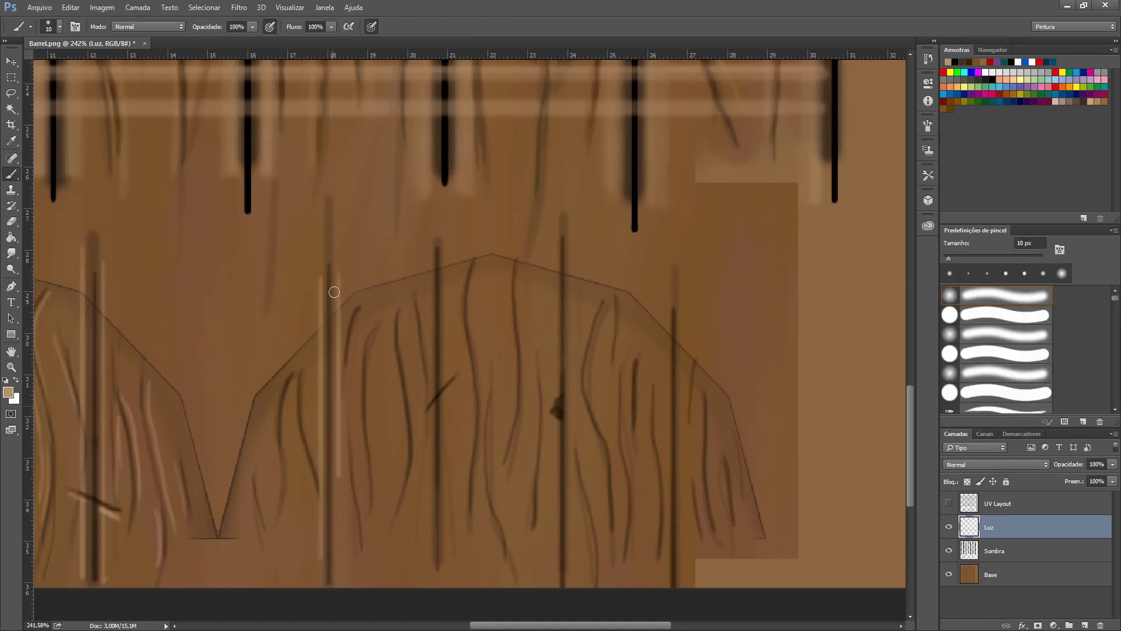
{"action": "left_click_drag", "start_coordinate": [337, 275], "coordinate": [337, 550]}
{"action": "left_click_drag", "start_coordinate": [430, 253], "coordinate": [430, 384]}
{"action": "left_click", "coordinate": [430, 569], "text": "shift"}
{"action": "left_click_drag", "start_coordinate": [446, 570], "coordinate": [446, 236]}
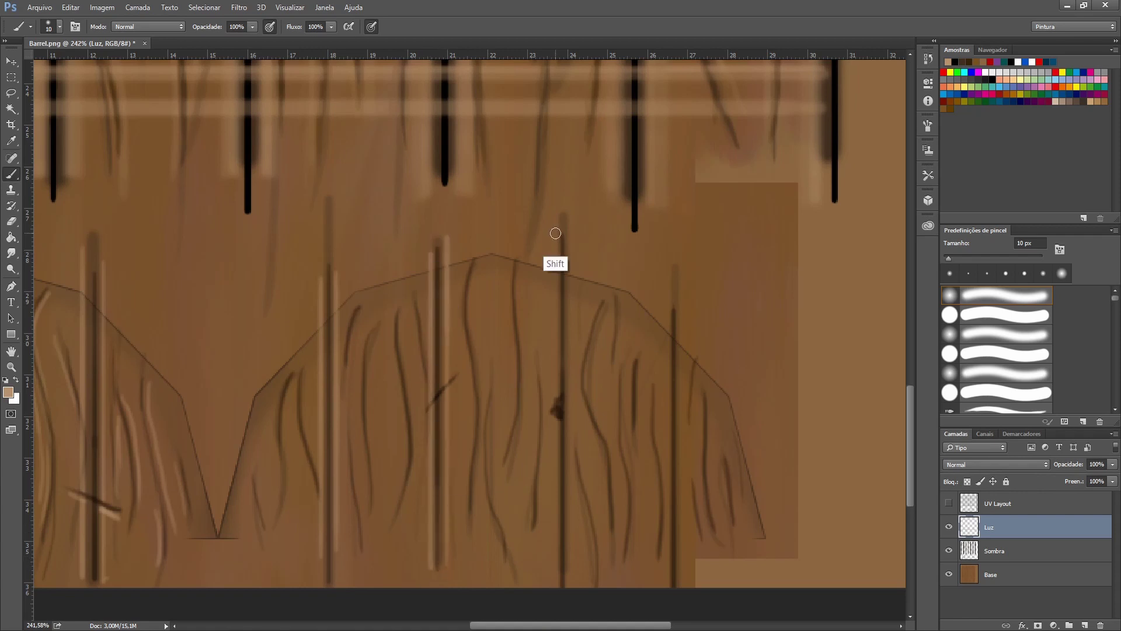
{"action": "mouse_move", "coordinate": [553, 228]}
{"action": "left_mouse_down"}
{"action": "mouse_move", "coordinate": [553, 569]}
{"action": "mouse_move", "coordinate": [573, 221]}
{"action": "left_mouse_up"}
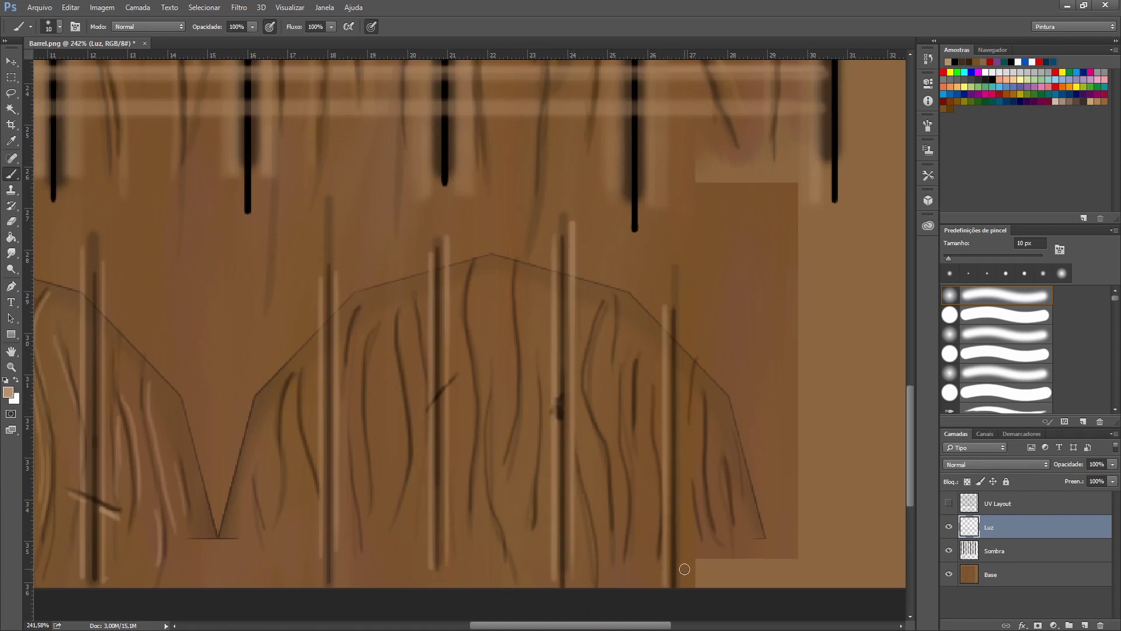
Step: Highlight both sides of the dark seam and paint light wavy highlights along the lid's left and centre grain
{"action": "mouse_move", "coordinate": [666, 307]}
{"action": "left_mouse_down"}
{"action": "mouse_move", "coordinate": [666, 569]}
{"action": "mouse_move", "coordinate": [680, 301]}
{"action": "left_mouse_up"}
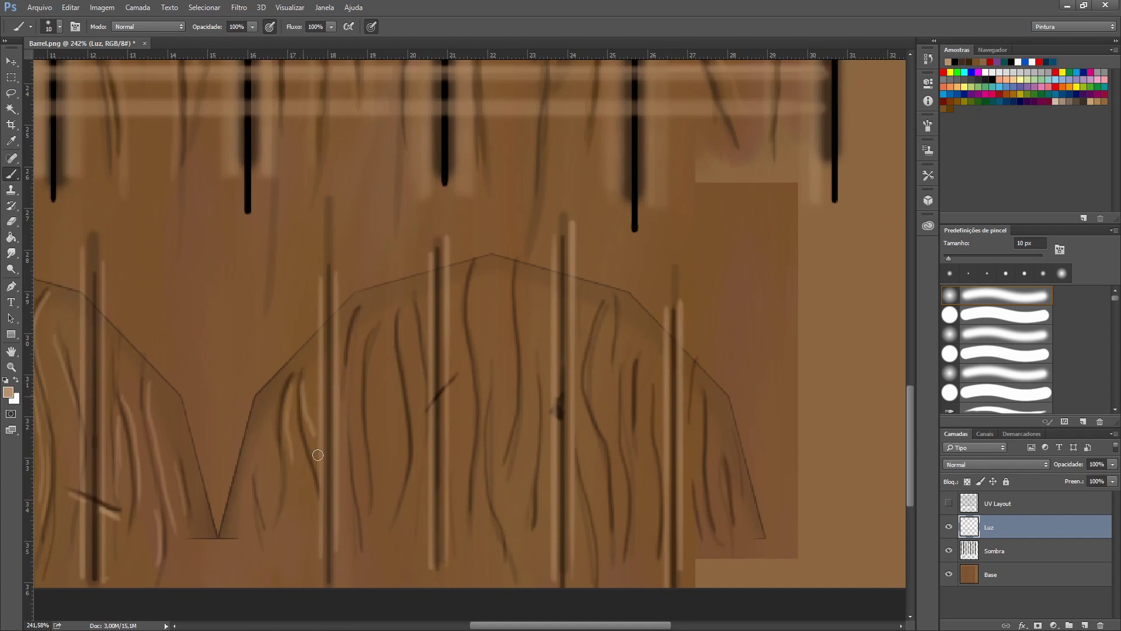
{"action": "left_click_drag", "start_coordinate": [300, 377], "coordinate": [305, 420]}
{"action": "left_click_drag", "start_coordinate": [354, 311], "coordinate": [381, 496]}
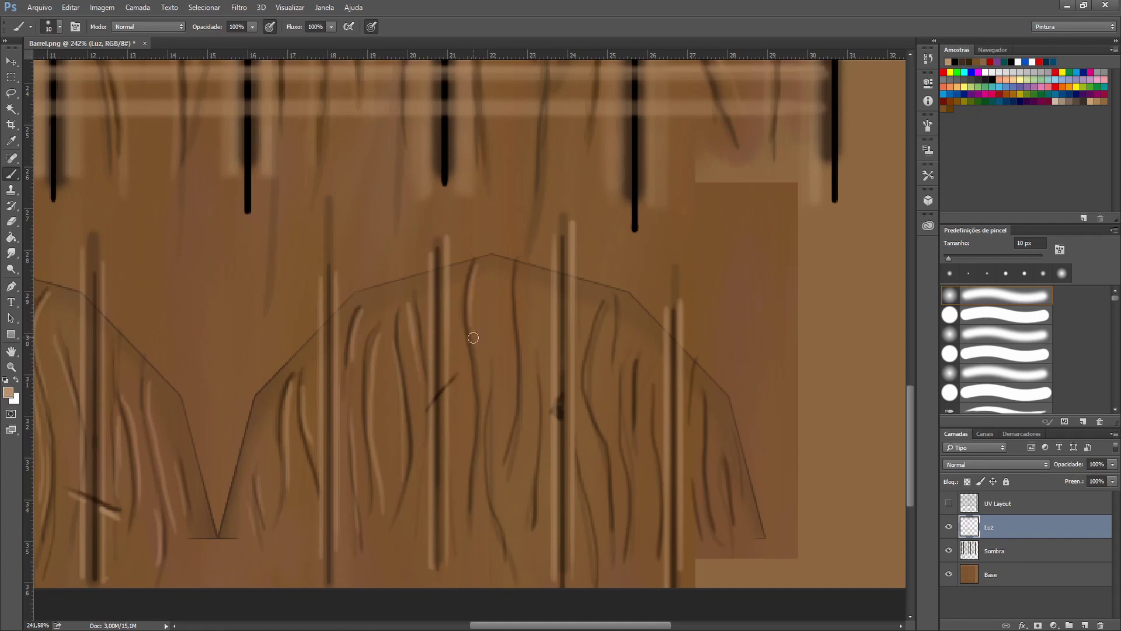
{"action": "left_click_drag", "start_coordinate": [474, 338], "coordinate": [499, 520]}
{"action": "left_click_drag", "start_coordinate": [507, 268], "coordinate": [509, 464]}
{"action": "left_click_drag", "start_coordinate": [538, 376], "coordinate": [533, 529]}
{"action": "left_click_drag", "start_coordinate": [601, 310], "coordinate": [612, 473]}
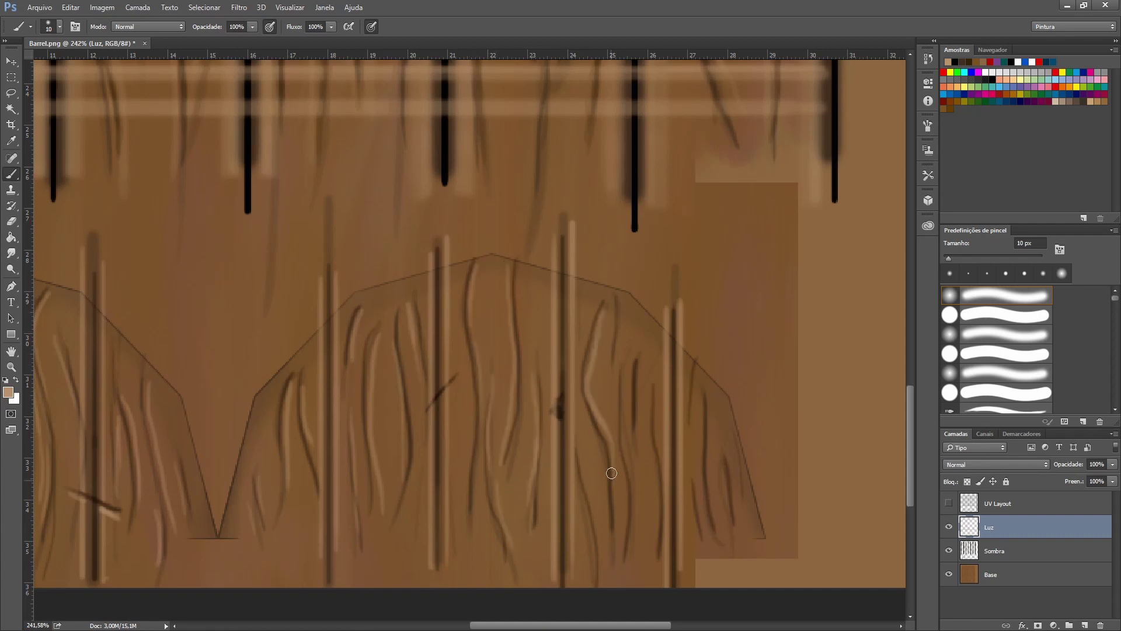
Step: Add highlights to the remaining grain strokes on the lid's right side, touching up with the eraser
{"action": "left_click_drag", "start_coordinate": [617, 296], "coordinate": [622, 357]}
{"action": "left_click_drag", "start_coordinate": [640, 359], "coordinate": [642, 429]}
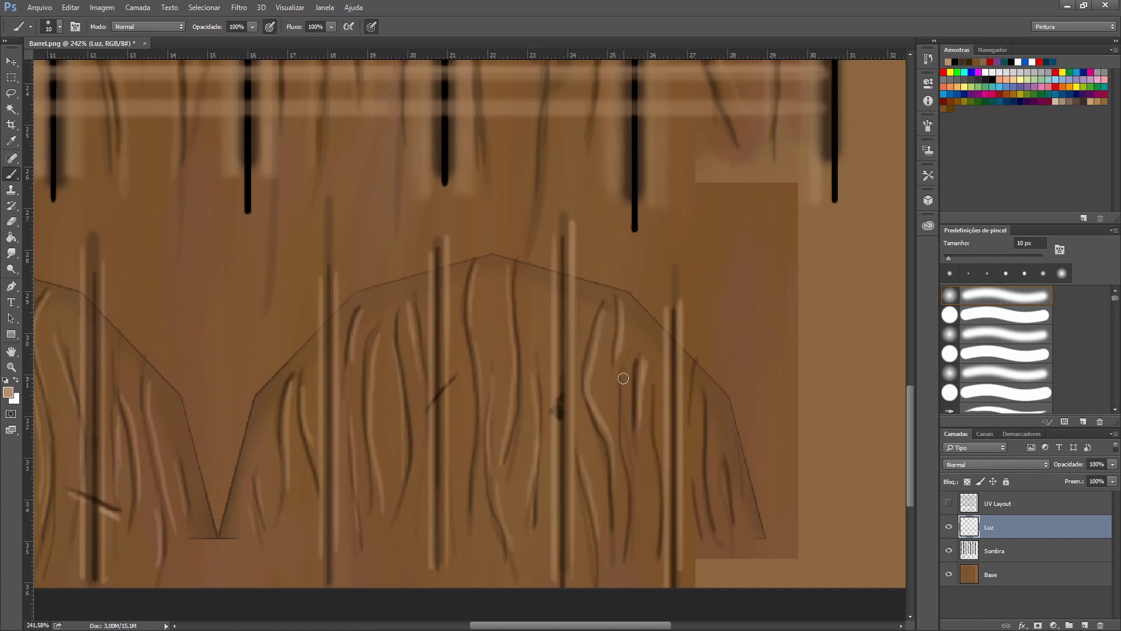
{"action": "left_click_drag", "start_coordinate": [706, 398], "coordinate": [714, 491]}
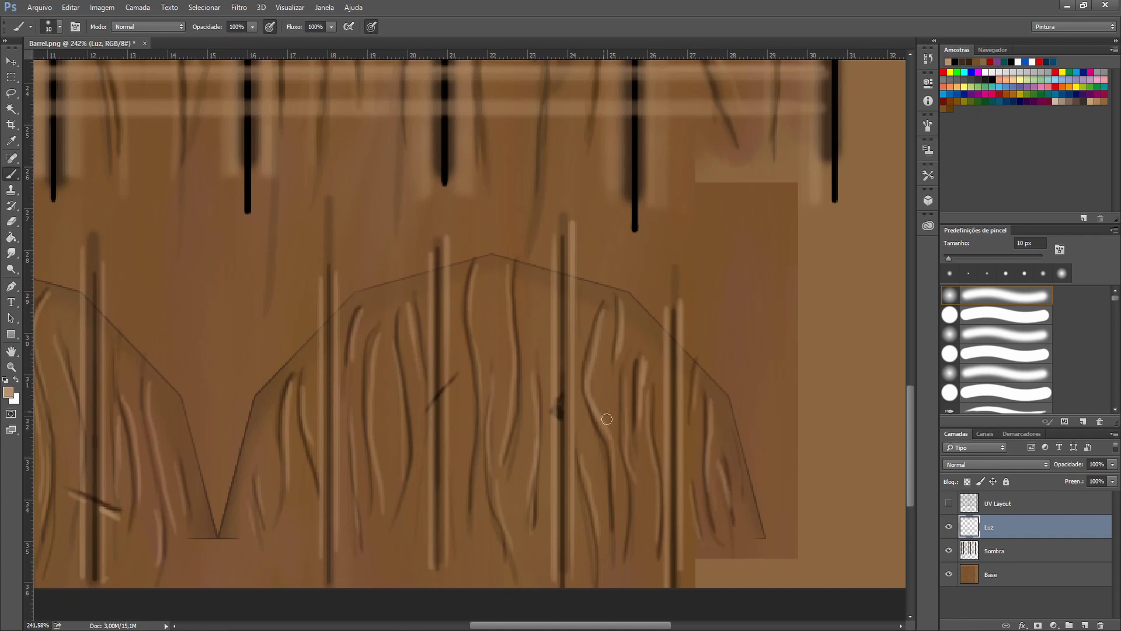
{"action": "key", "text": "e"}
{"action": "key", "text": "b"}
{"action": "key", "text": "ctrl+alt"}
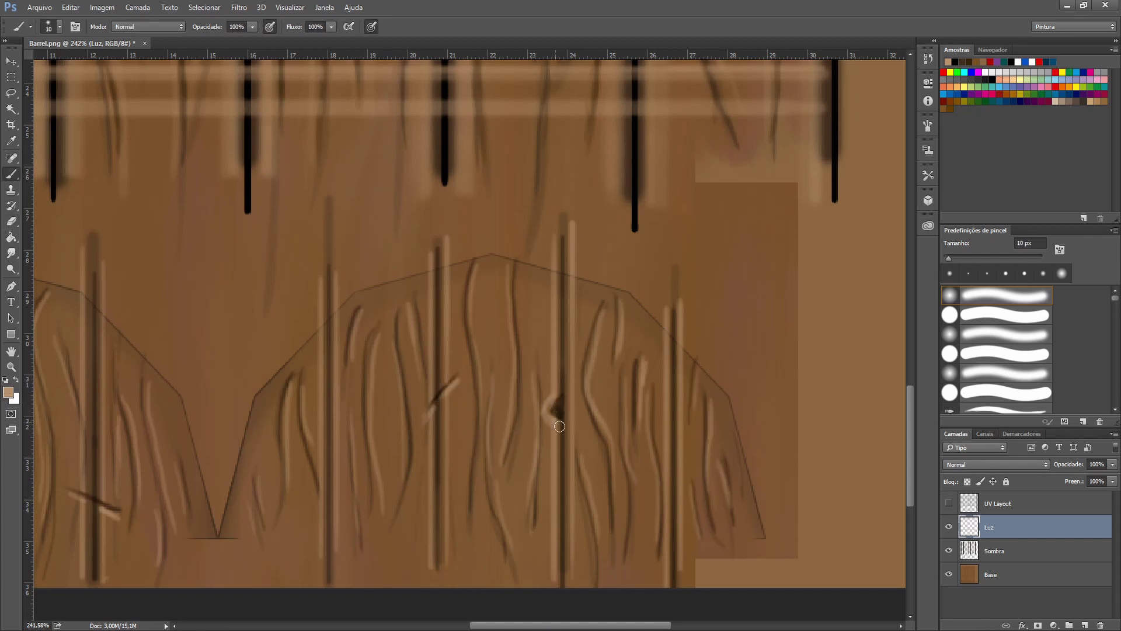
Step: Rotate the texture 90° clockwise and quick-export it as a PNG
{"action": "scroll", "coordinate": [533, 388], "scroll_direction": "down", "scroll_amount": 5}
{"action": "scroll", "coordinate": [533, 388], "scroll_direction": "up", "scroll_amount": 2}
{"action": "scroll", "coordinate": [534, 388], "scroll_direction": "up", "scroll_amount": 2}
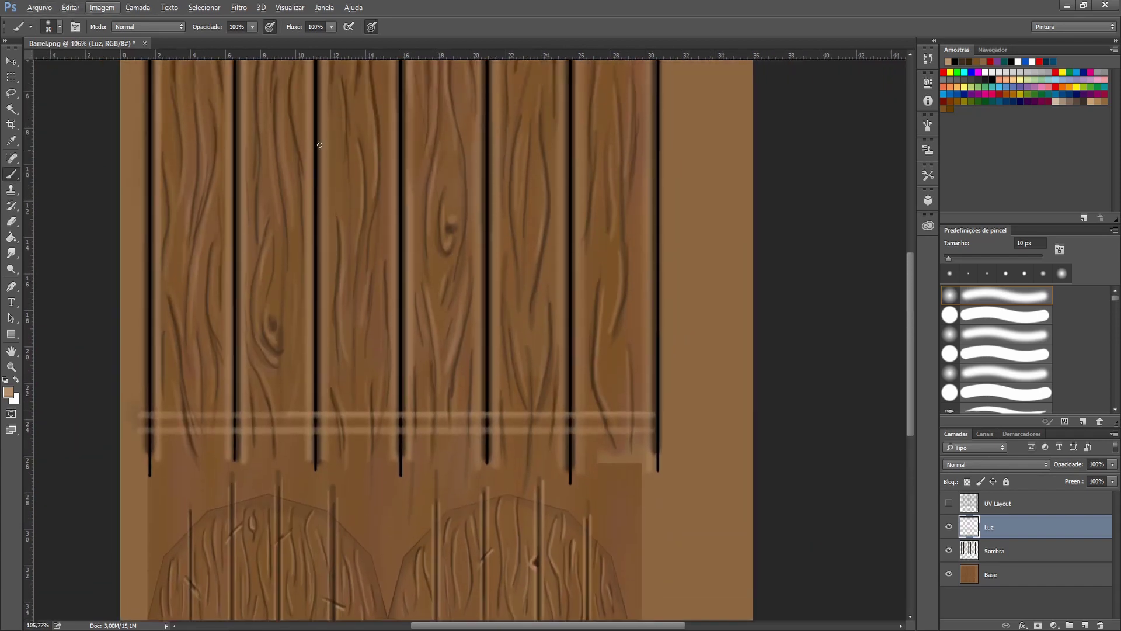
{"action": "left_click", "coordinate": [102, 7]}
{"action": "left_click", "coordinate": [276, 130]}
{"action": "left_click", "coordinate": [39, 7]}
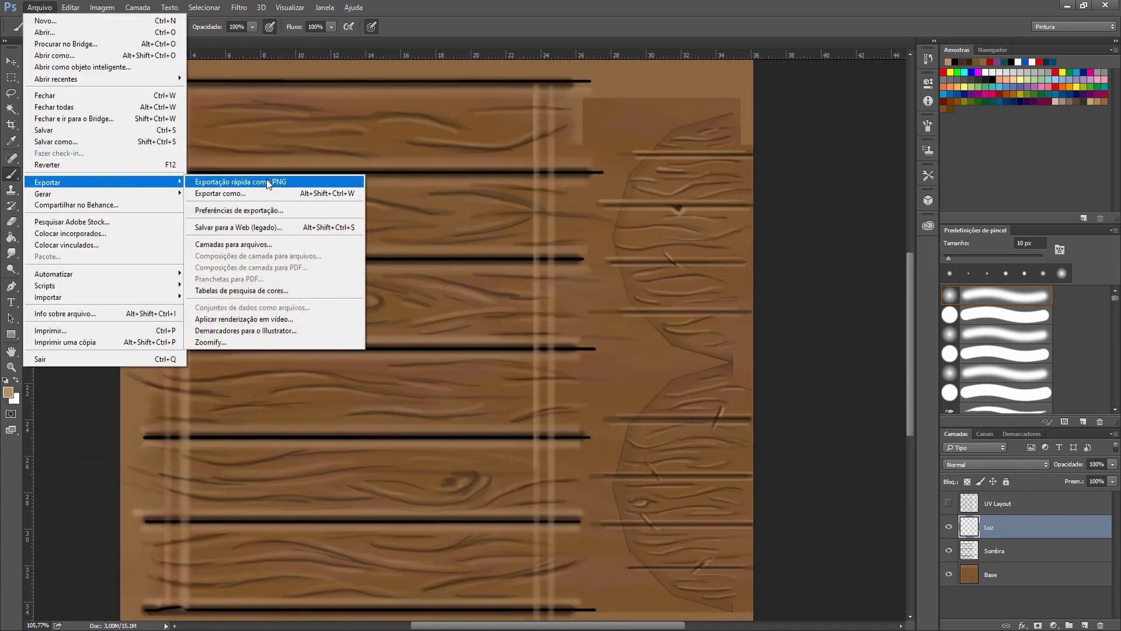
{"action": "left_click", "coordinate": [266, 179]}
{"action": "left_click", "coordinate": [461, 307]}
Step: Load Barrel_color_test.png onto the barrel in Blender and inspect it
{"action": "key", "text": "alt+Tab"}
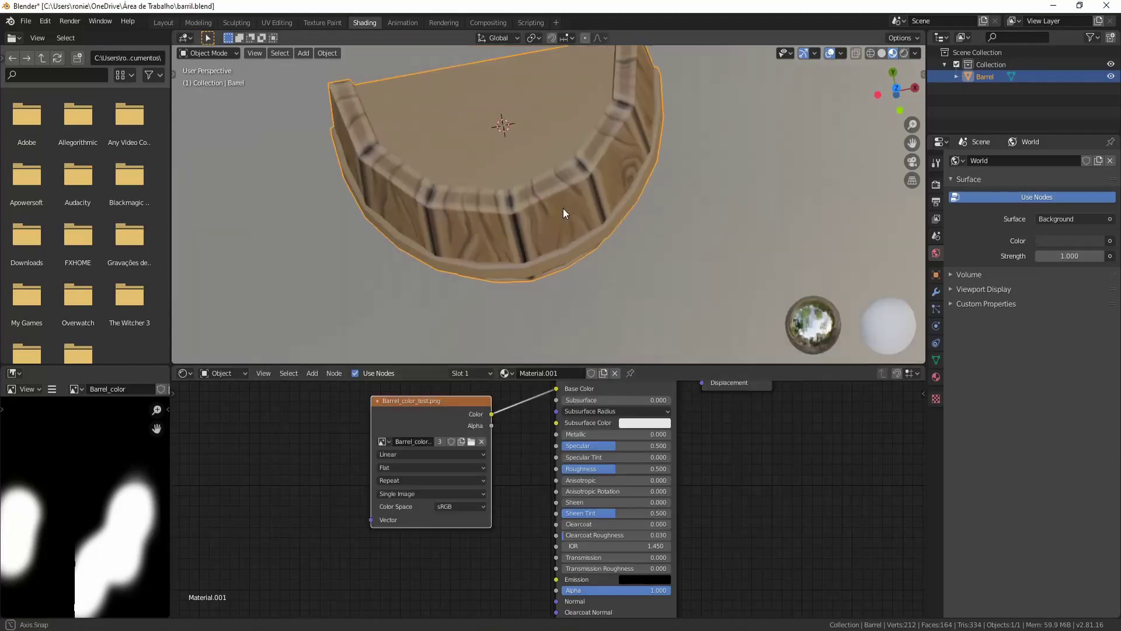
{"action": "key", "text": "Return"}
{"action": "scroll", "coordinate": [573, 263], "scroll_direction": "up", "scroll_amount": 4}
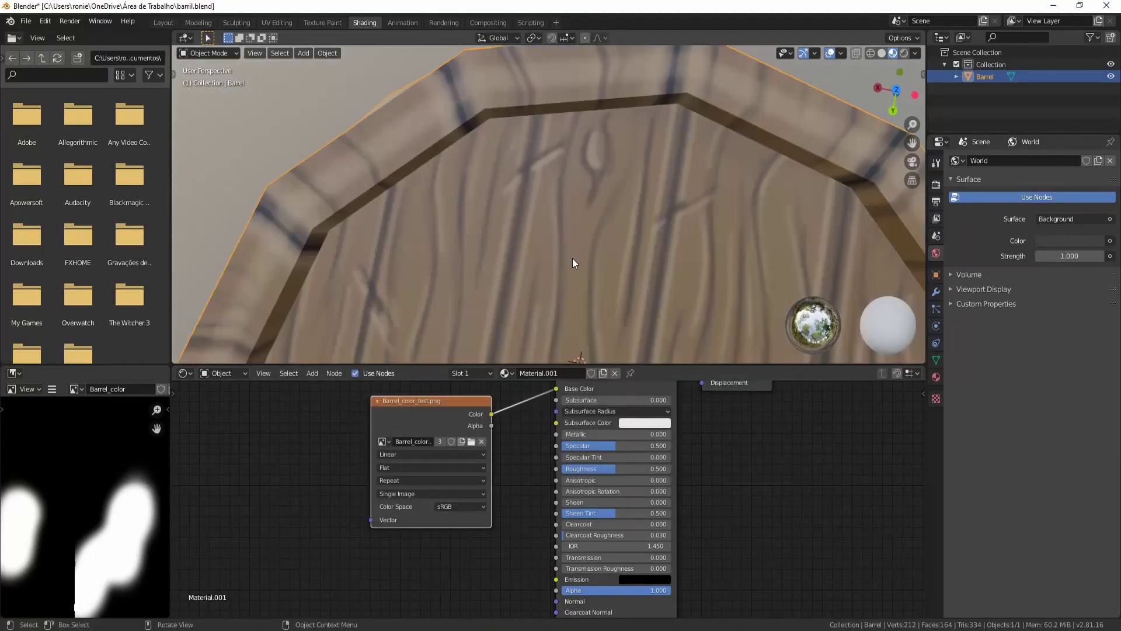
{"action": "scroll", "coordinate": [554, 210], "scroll_direction": "down", "scroll_amount": 4}
{"action": "scroll", "coordinate": [503, 198], "scroll_direction": "up", "scroll_amount": 3}
{"action": "key", "text": "alt+Tab"}
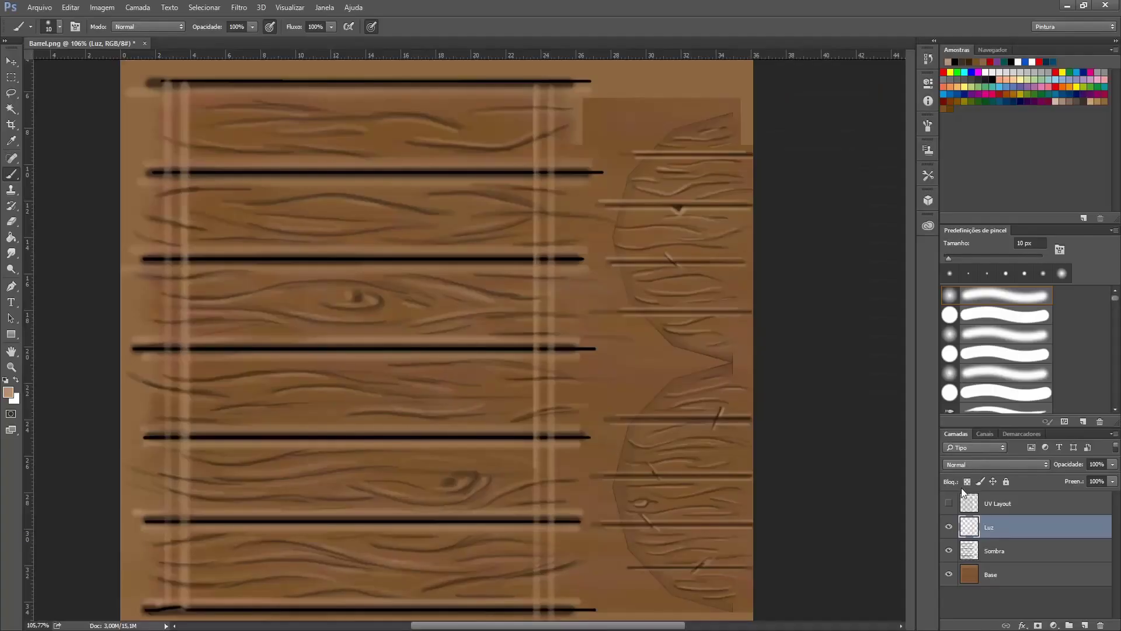
Step: Add a new layer named Anel and paint the top ring strip light grey
{"action": "scroll", "coordinate": [716, 411], "scroll_direction": "up", "scroll_amount": 1}
{"action": "left_click", "coordinate": [8, 392]}
{"action": "left_click", "coordinate": [698, 125]}
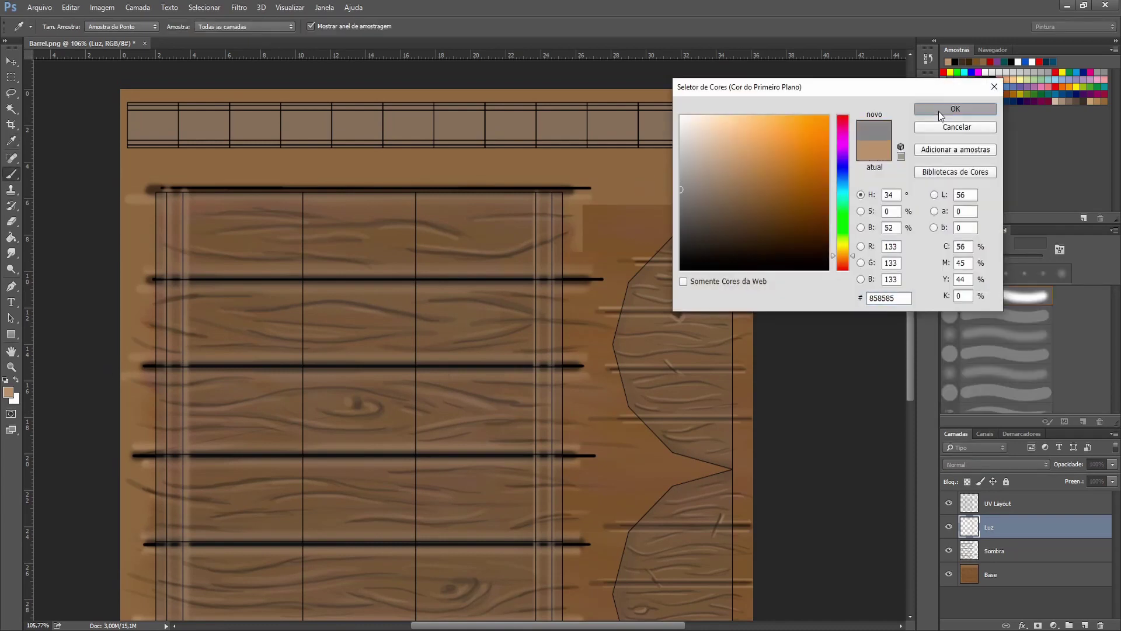
{"action": "left_click", "coordinate": [956, 108]}
{"action": "left_click", "coordinate": [1085, 625]}
{"action": "double_click", "coordinate": [988, 526]}
{"action": "type", "text": "Anel"}
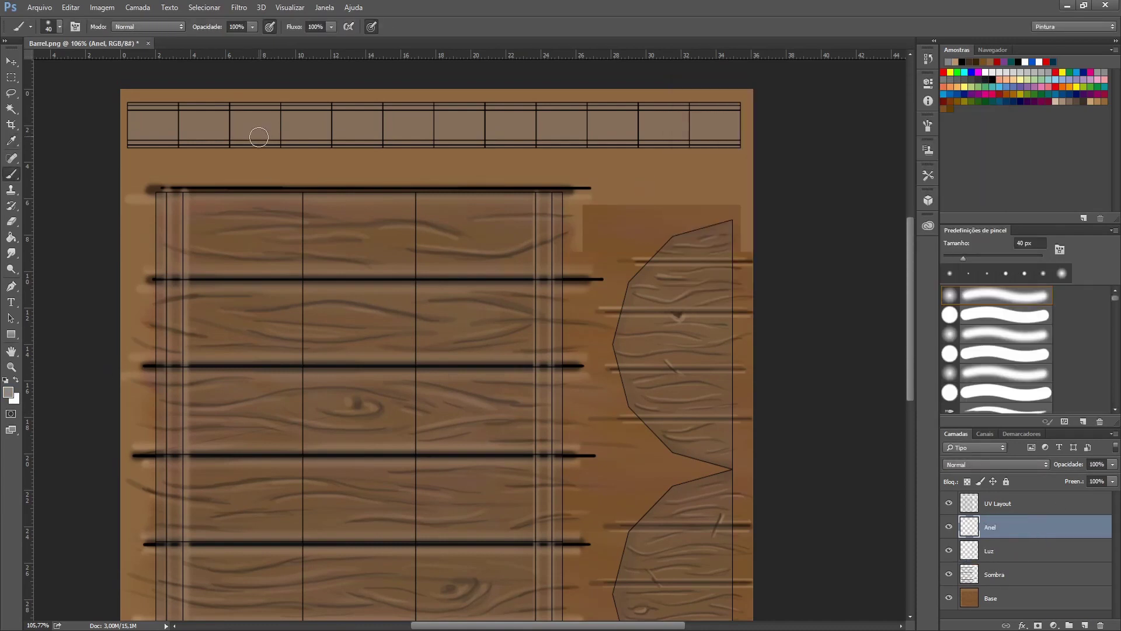
{"action": "mouse_move", "coordinate": [123, 110]}
{"action": "left_mouse_down"}
{"action": "mouse_move", "coordinate": [750, 111]}
{"action": "mouse_move", "coordinate": [642, 126]}
{"action": "left_mouse_up"}
{"action": "left_click_drag", "start_coordinate": [114, 148], "coordinate": [753, 152]}
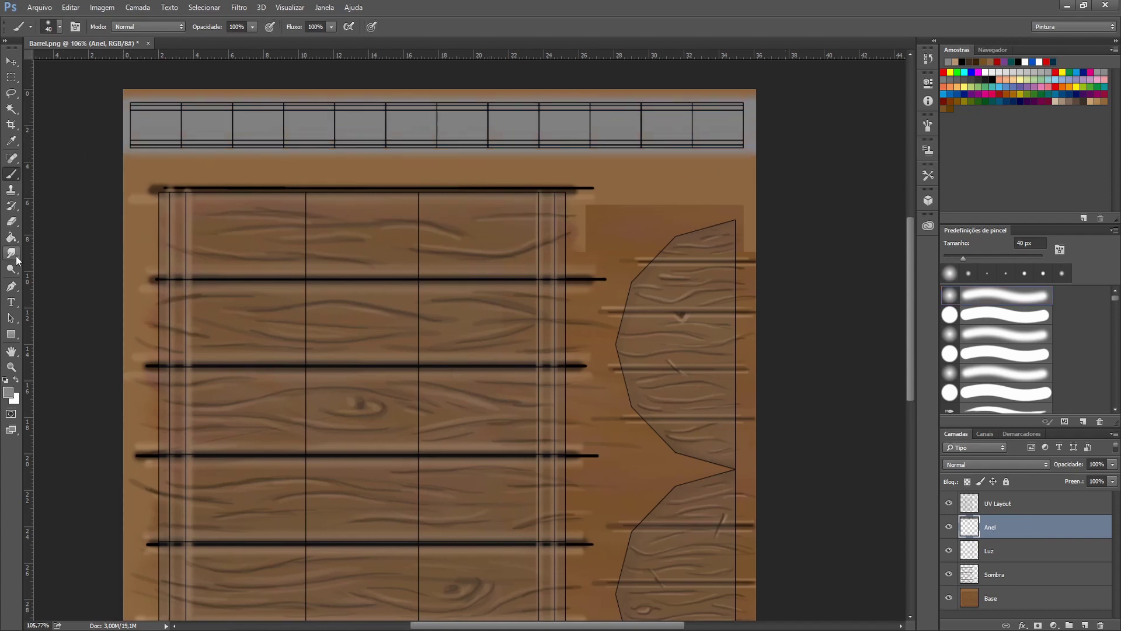
Step: Repaint the top ring strip with dark grey #4e4943
{"action": "left_click", "coordinate": [8, 392]}
{"action": "left_click_drag", "start_coordinate": [694, 208], "coordinate": [699, 222]}
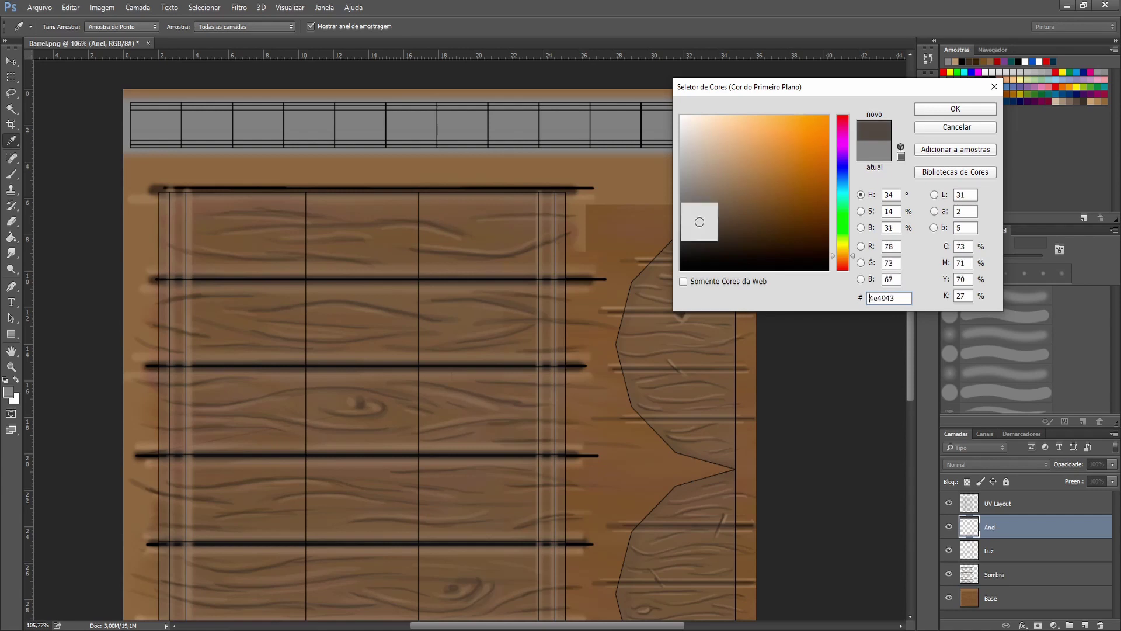
{"action": "left_click", "coordinate": [951, 111]}
{"action": "mouse_move", "coordinate": [142, 121]}
{"action": "left_mouse_down"}
{"action": "mouse_move", "coordinate": [764, 134]}
{"action": "mouse_move", "coordinate": [146, 140]}
{"action": "mouse_move", "coordinate": [524, 111]}
{"action": "mouse_move", "coordinate": [754, 109]}
{"action": "left_mouse_up"}
Step: Hide the UV layout grid and make the brush smaller
{"action": "left_click", "coordinate": [949, 504]}
{"action": "scroll", "coordinate": [584, 152], "scroll_direction": "up", "scroll_amount": 3}
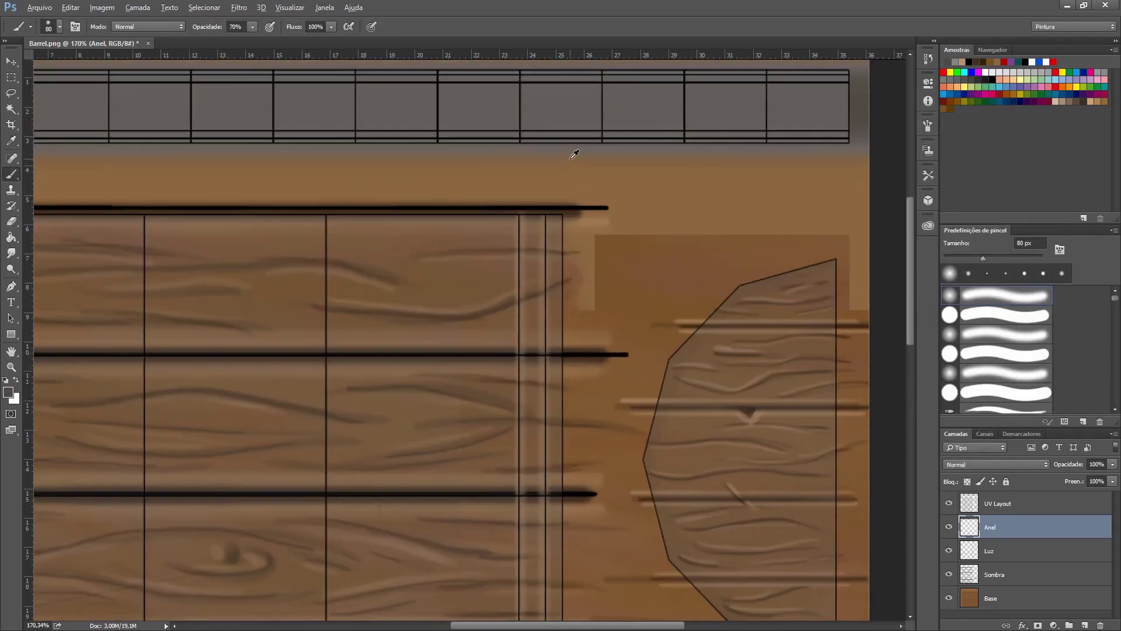
{"action": "scroll", "coordinate": [643, 187], "scroll_direction": "up", "scroll_amount": 3}
{"action": "scroll", "coordinate": [571, 615], "scroll_direction": "left", "scroll_amount": 10}
{"action": "key", "text": "bracketleft"}
{"action": "key", "text": "bracketleft"}
{"action": "key", "text": "bracketleft"}
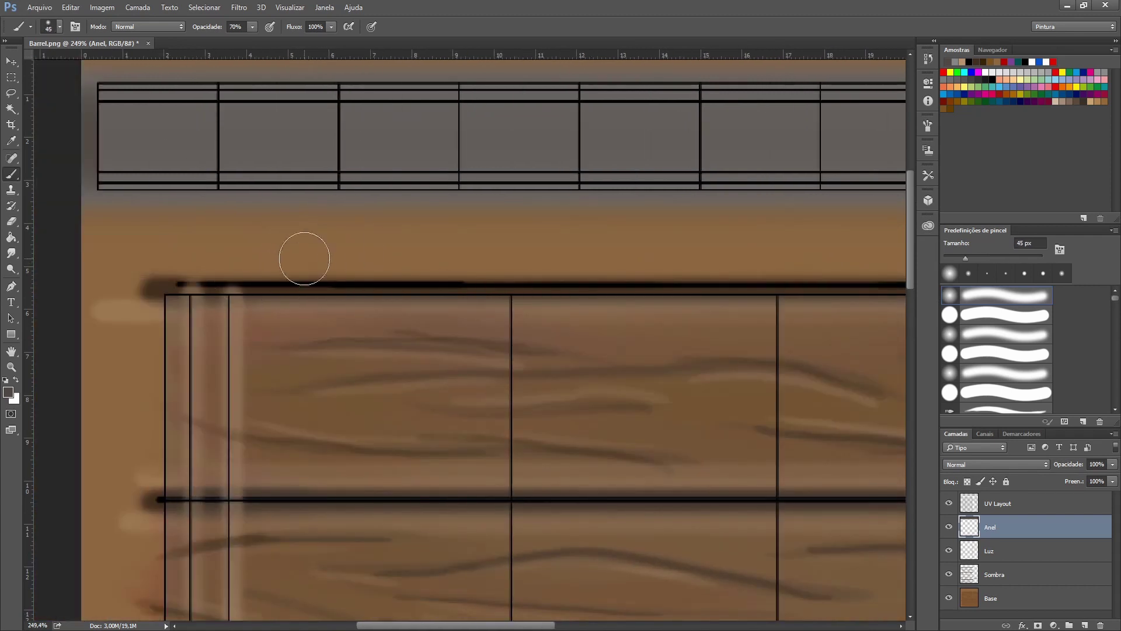
{"action": "scroll", "coordinate": [334, 227], "scroll_direction": "down", "scroll_amount": 2}
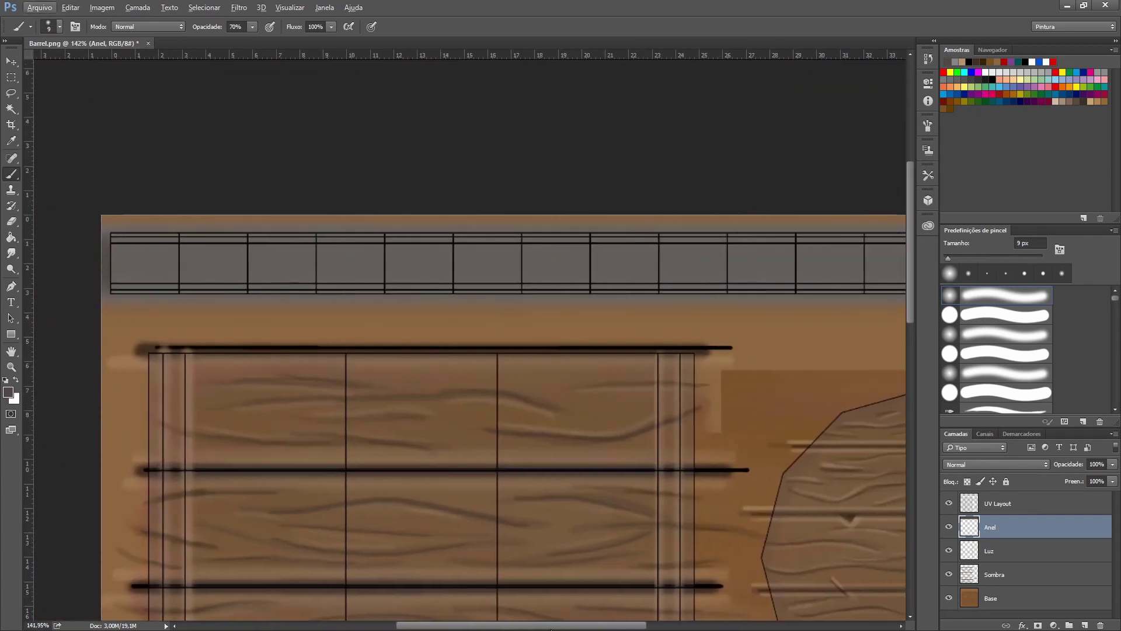
Step: Move the BAse layer below Sombra and select the Luz layer
{"action": "right_click", "coordinate": [996, 527]}
{"action": "left_click", "coordinate": [1025, 191]}
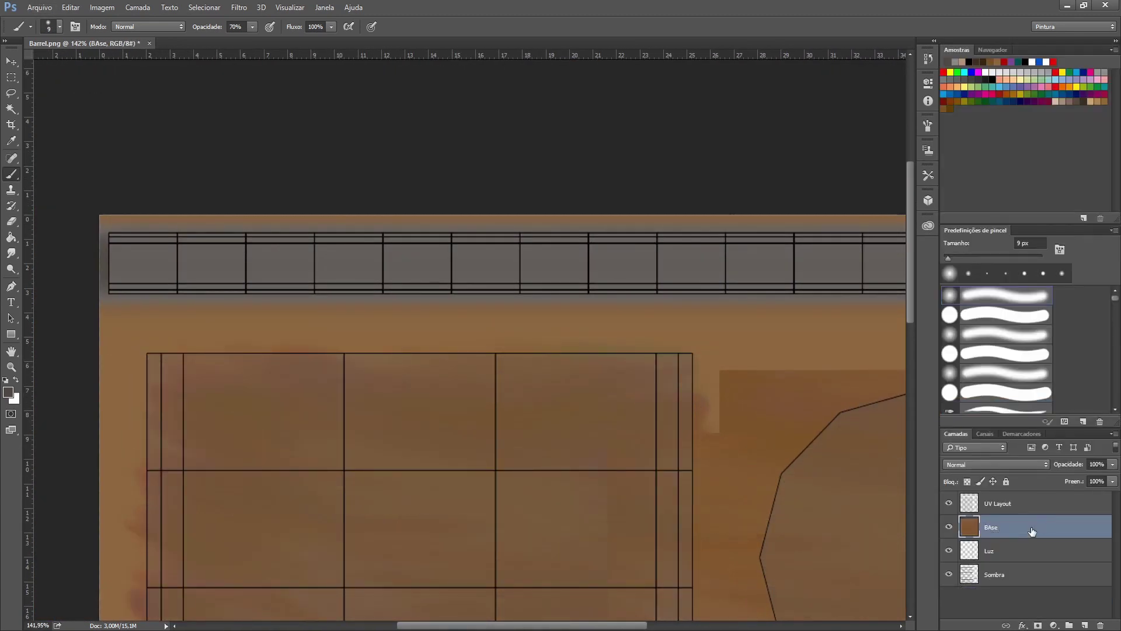
{"action": "left_click_drag", "start_coordinate": [1032, 528], "coordinate": [1028, 578]}
{"action": "left_click", "coordinate": [1011, 528]}
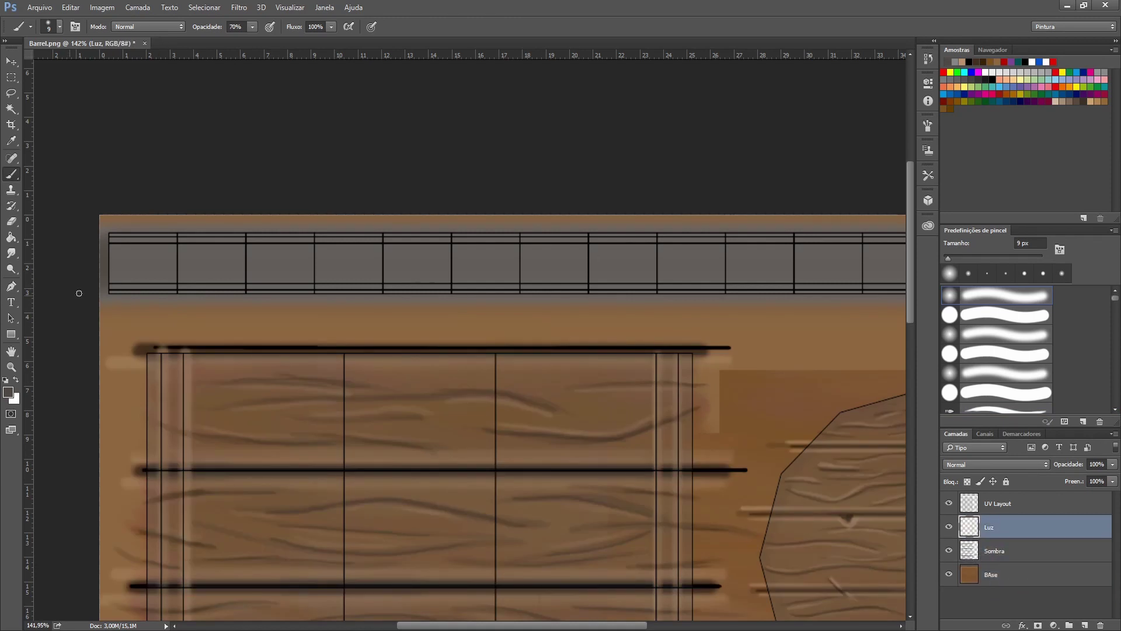
Step: Paint light grey #969492 highlight lines along the metal ring
{"action": "left_click", "coordinate": [8, 391]}
{"action": "left_click", "coordinate": [940, 109]}
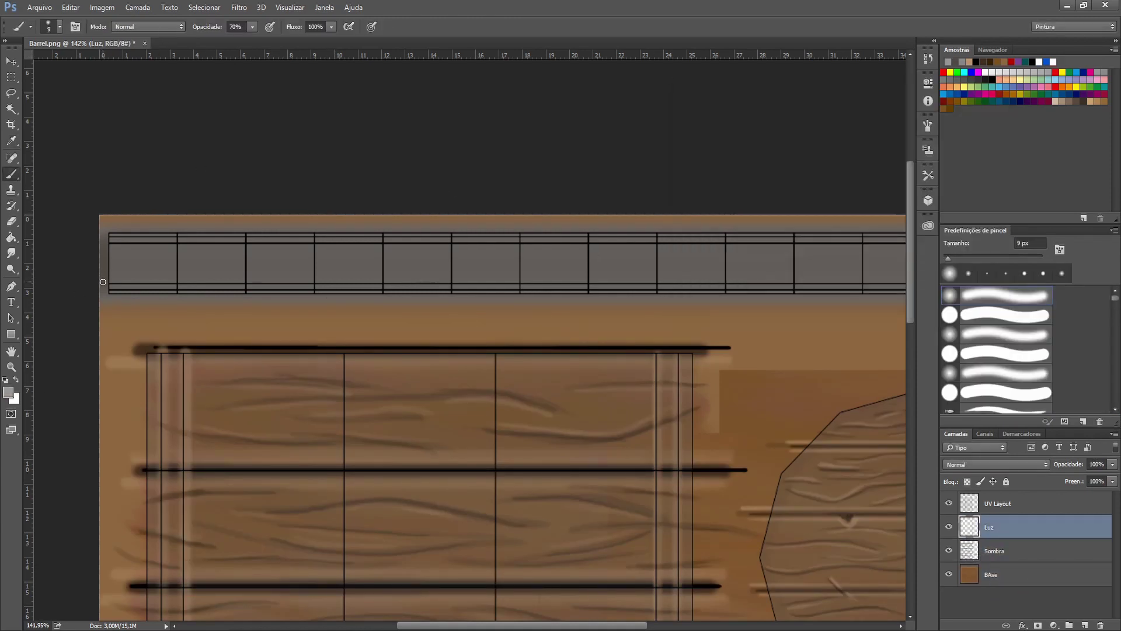
{"action": "left_click_drag", "start_coordinate": [453, 627], "coordinate": [466, 626]}
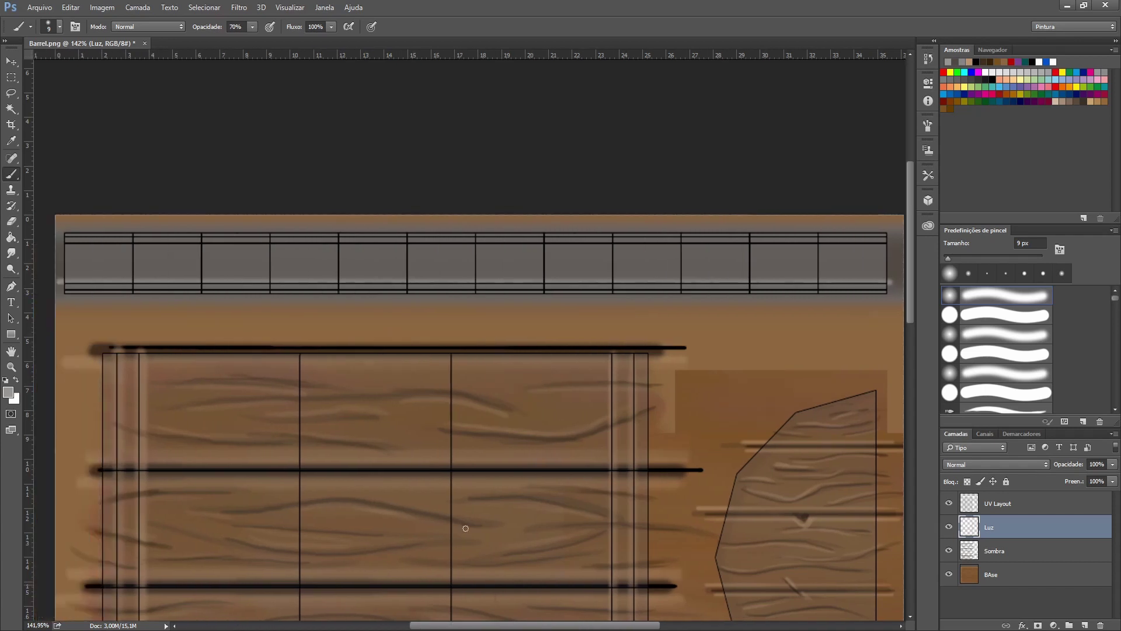
{"action": "scroll", "coordinate": [61, 243], "scroll_direction": "right", "scroll_amount": 2}
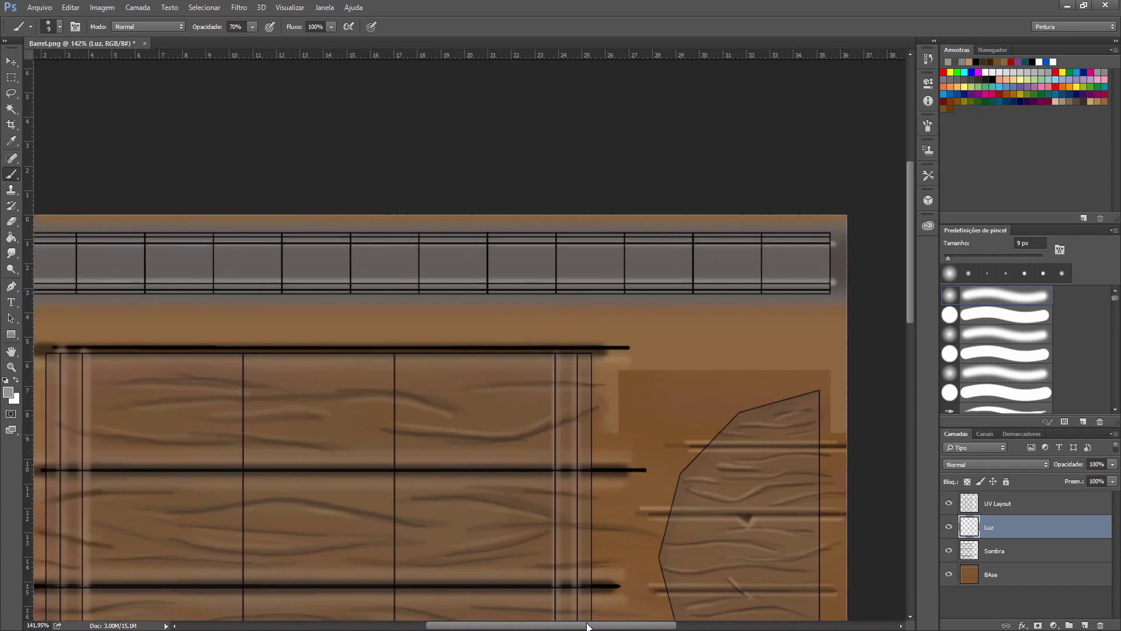
{"action": "scroll", "coordinate": [811, 325], "scroll_direction": "left", "scroll_amount": 2}
{"action": "scroll", "coordinate": [570, 413], "scroll_direction": "up", "scroll_amount": 3}
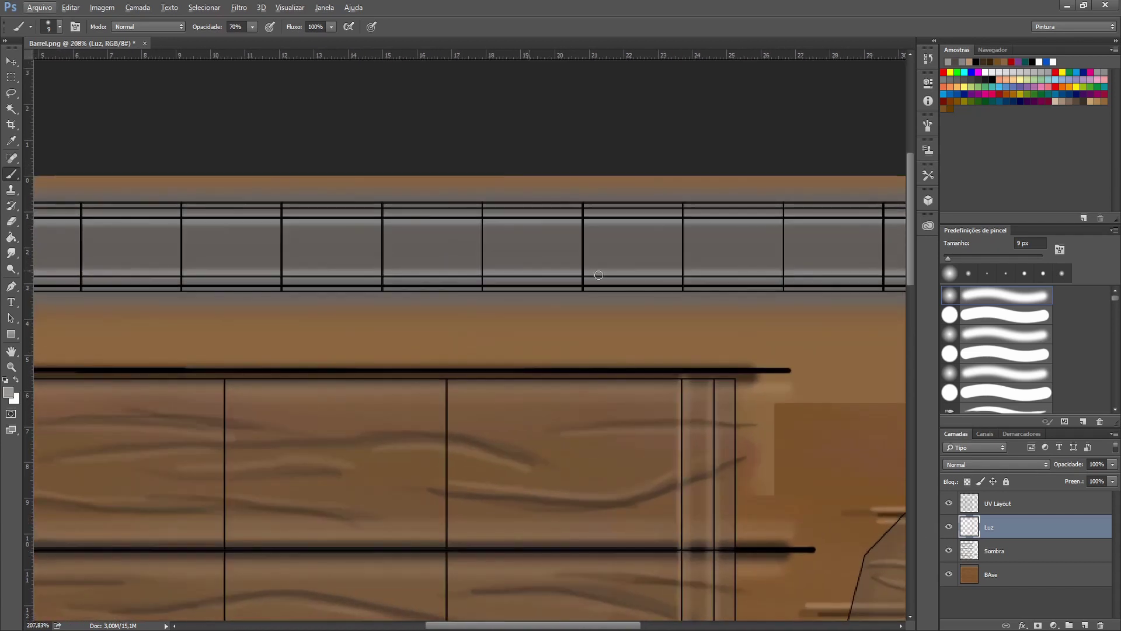
Step: Select the Sombra layer and sample a dark foreground colour from the canvas
{"action": "left_click", "coordinate": [995, 551]}
{"action": "key", "text": "i"}
{"action": "left_click", "coordinate": [8, 392]}
{"action": "left_click", "coordinate": [951, 111]}
{"action": "key", "text": "b"}
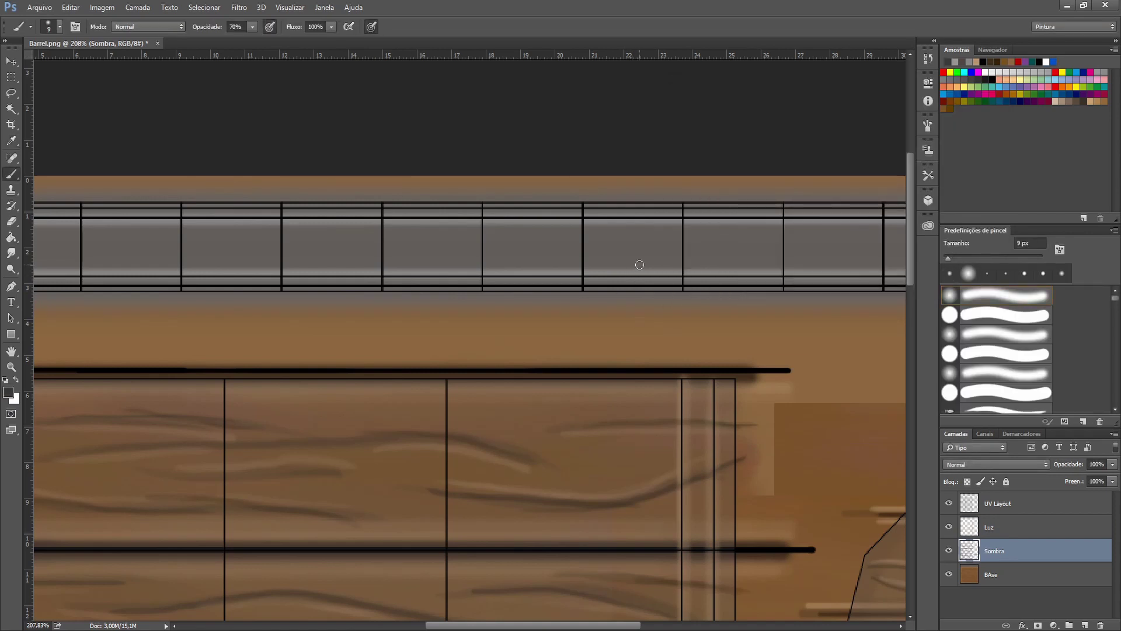
Step: Hide the UV layout grid and add a new layer for scratches
{"action": "left_click", "coordinate": [949, 504]}
{"action": "left_click", "coordinate": [993, 527]}
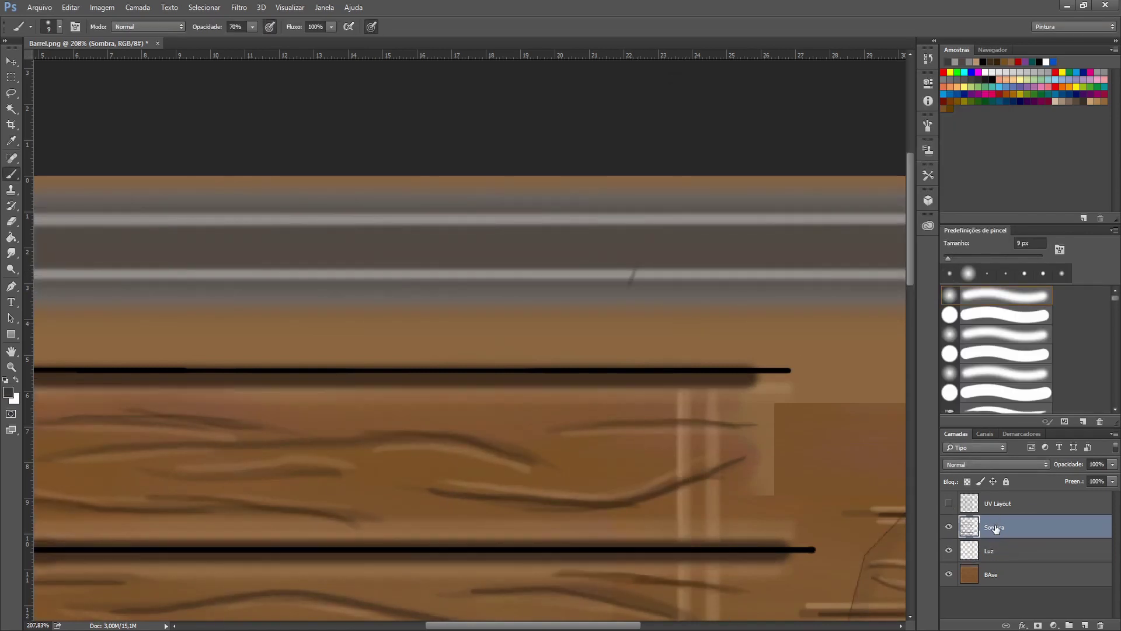
{"action": "left_click", "coordinate": [1085, 625]}
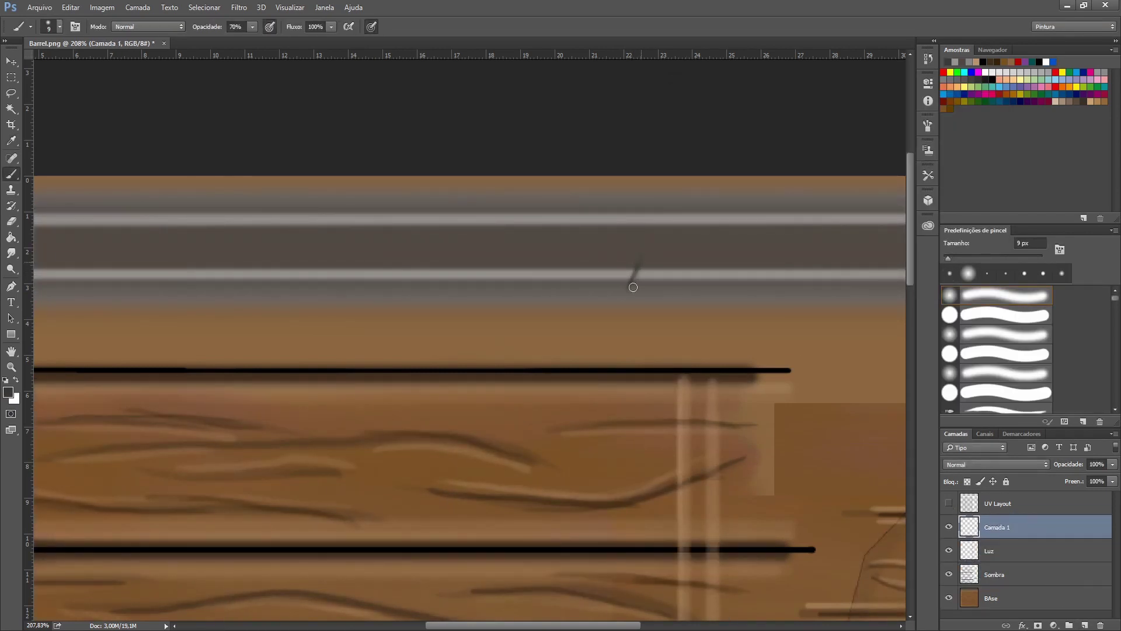
Step: Paint short dark scratch strokes across the grey metal ring on Camada 1
{"action": "scroll", "coordinate": [413, 601], "scroll_direction": "left", "scroll_amount": 3}
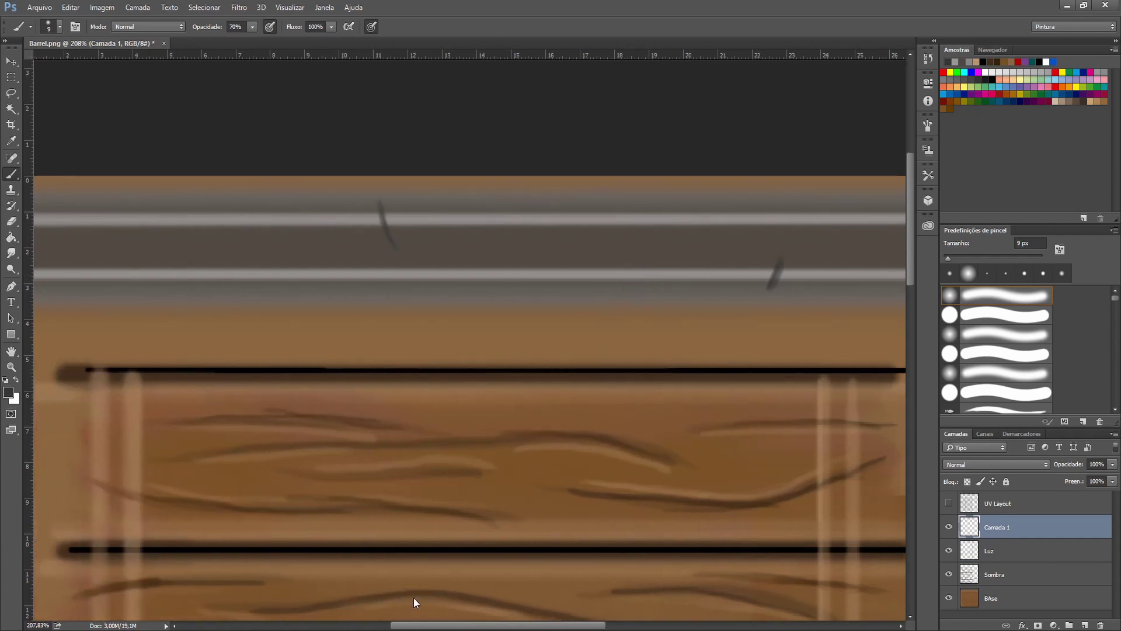
{"action": "scroll", "coordinate": [513, 353], "scroll_direction": "left", "scroll_amount": 6}
{"action": "left_click_drag", "start_coordinate": [548, 219], "coordinate": [542, 284]}
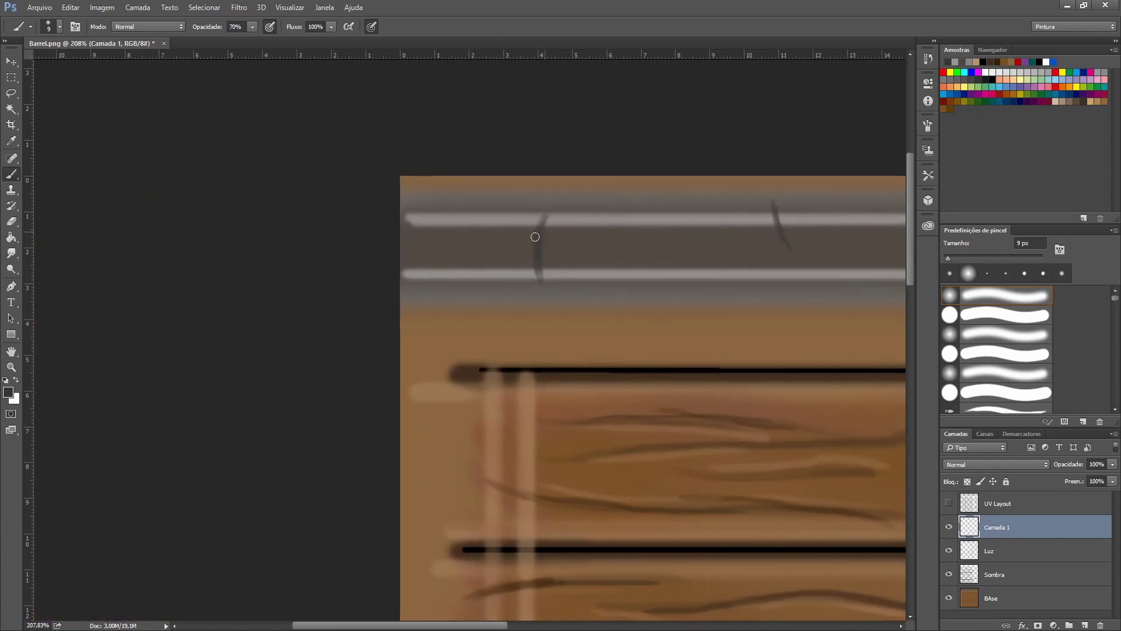
{"action": "scroll", "coordinate": [533, 291], "scroll_direction": "down", "scroll_amount": 2}
{"action": "scroll", "coordinate": [533, 291], "scroll_direction": "right", "scroll_amount": 6}
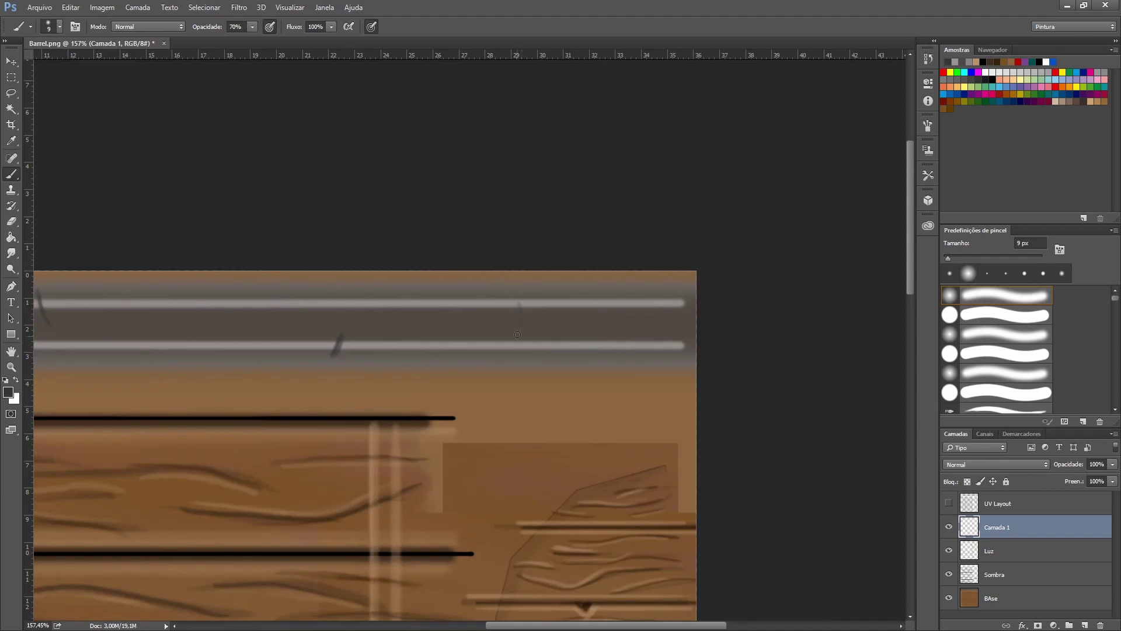
{"action": "scroll", "coordinate": [555, 393], "scroll_direction": "left", "scroll_amount": 1}
{"action": "scroll", "coordinate": [555, 393], "scroll_direction": "left", "scroll_amount": 4}
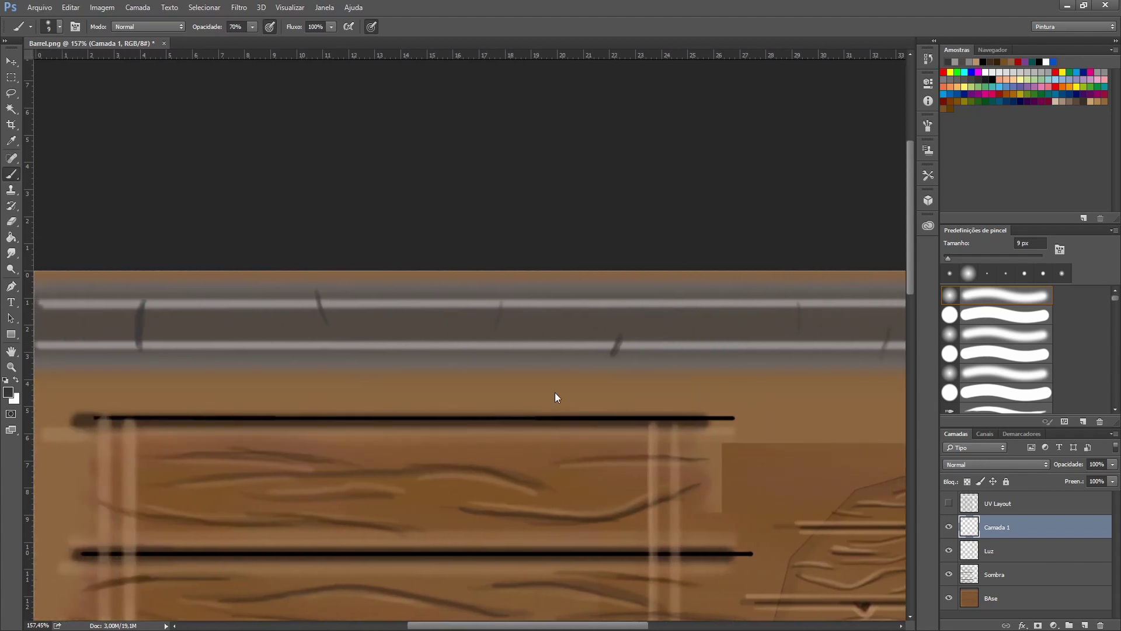
Step: Select the Luz layer and add pale edges beside the scratches
{"action": "left_click", "coordinate": [980, 549]}
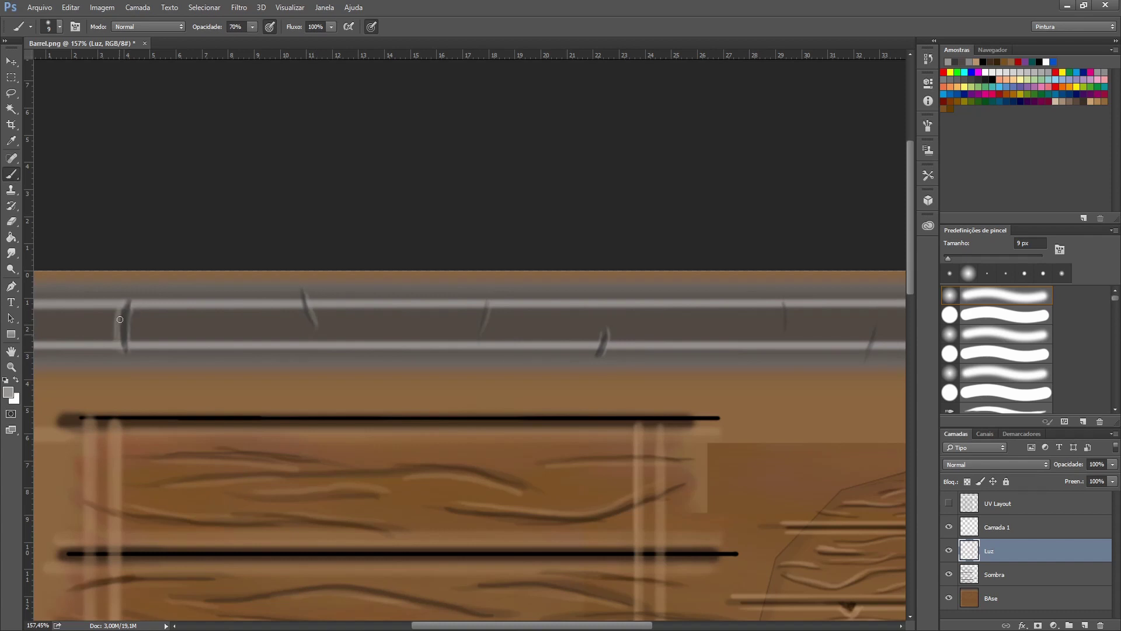
{"action": "scroll", "coordinate": [761, 568], "scroll_direction": "down", "scroll_amount": 1}
{"action": "scroll", "coordinate": [645, 596], "scroll_direction": "down", "scroll_amount": 1}
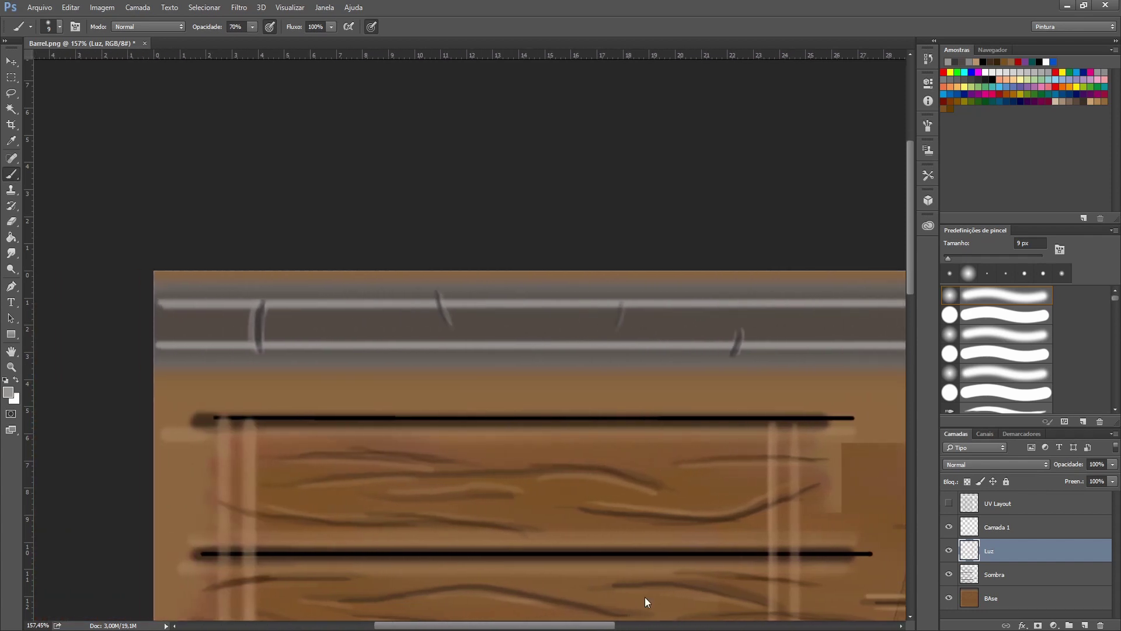
{"action": "scroll", "coordinate": [645, 597], "scroll_direction": "down", "scroll_amount": 1}
Step: Set a rust-brown foreground colour and choose a speckled brush
{"action": "scroll", "coordinate": [628, 217], "scroll_direction": "down", "scroll_amount": 5}
{"action": "scroll", "coordinate": [628, 217], "scroll_direction": "up", "scroll_amount": 3}
{"action": "left_click", "coordinate": [8, 392]}
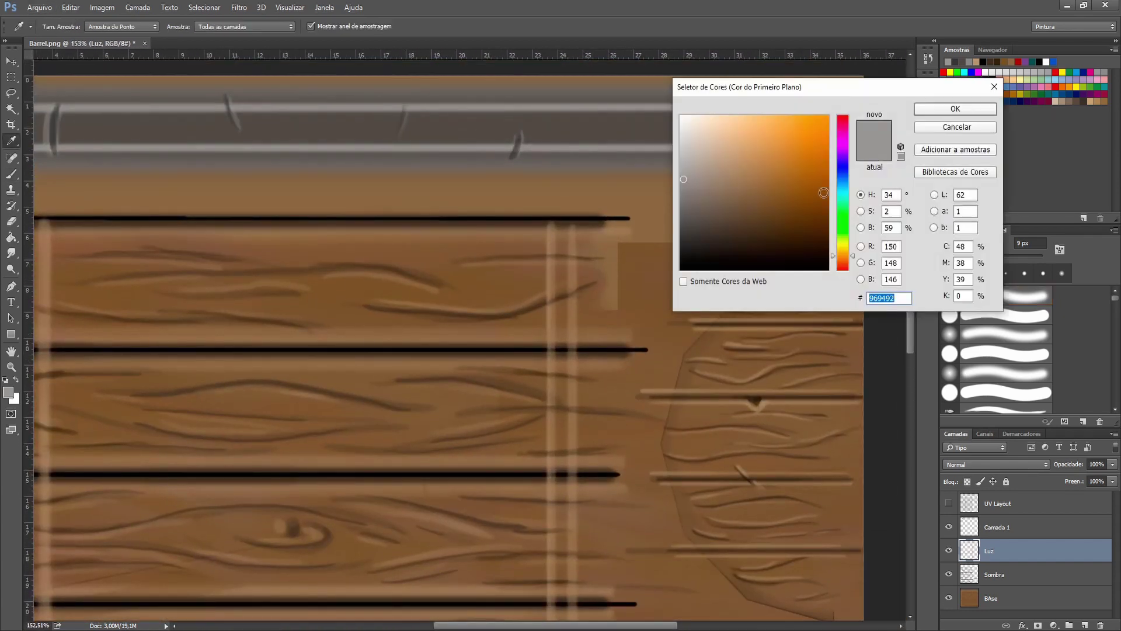
{"action": "left_click", "coordinate": [954, 108]}
{"action": "scroll", "coordinate": [1047, 377], "scroll_direction": "down", "scroll_amount": 3}
{"action": "scroll", "coordinate": [1046, 377], "scroll_direction": "down", "scroll_amount": 2}
{"action": "left_click", "coordinate": [995, 403]}
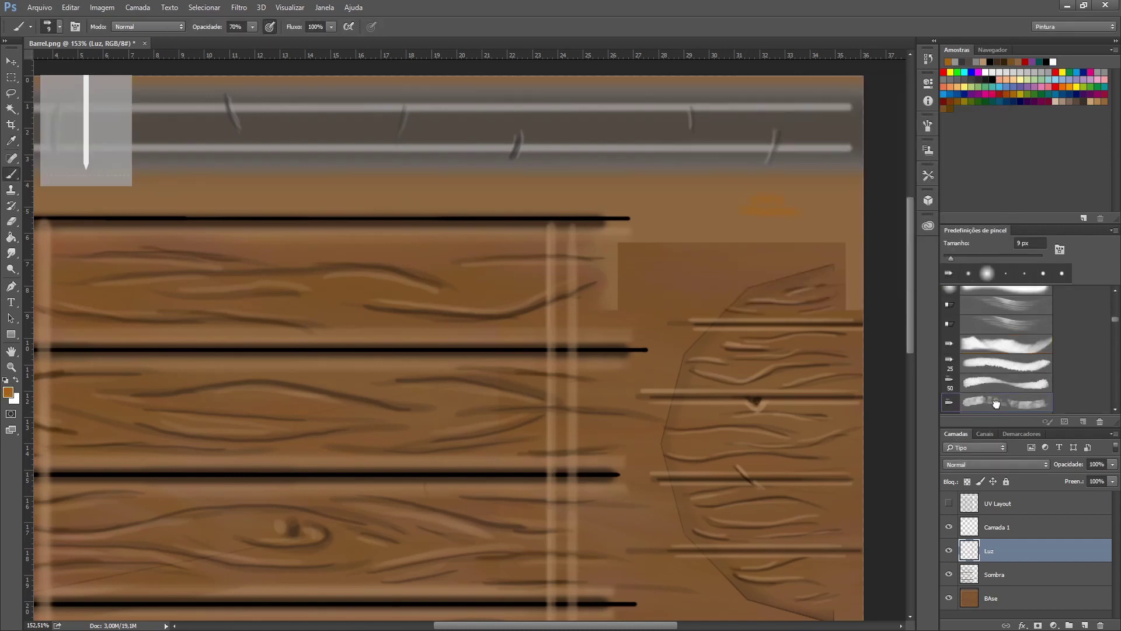
{"action": "scroll", "coordinate": [973, 403], "scroll_direction": "down", "scroll_amount": 3}
{"action": "left_click", "coordinate": [973, 403]}
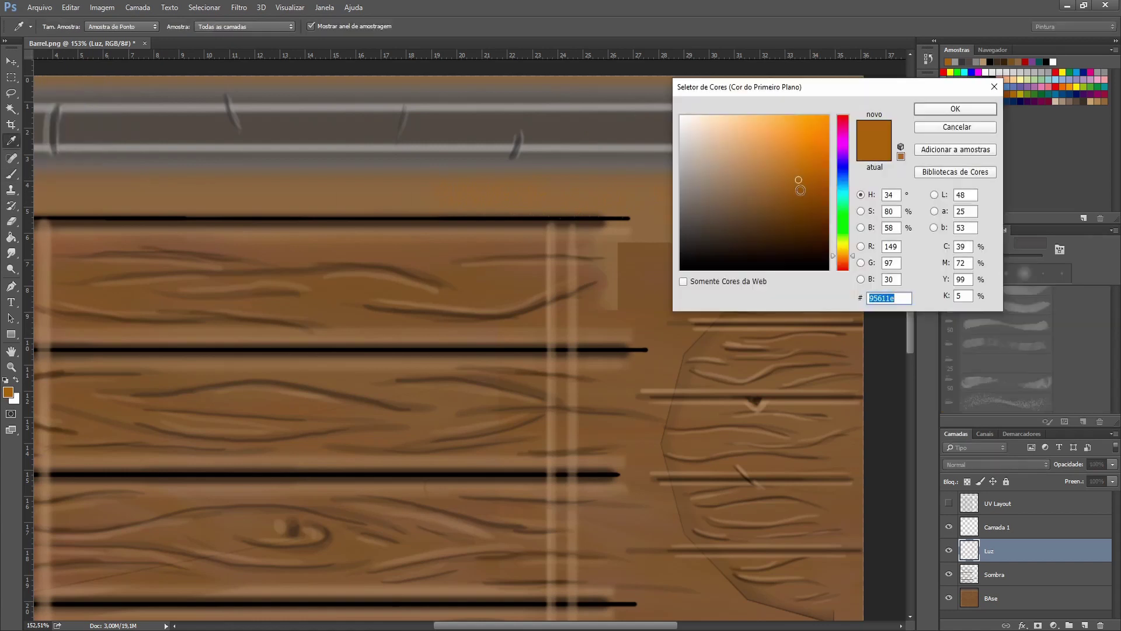
Step: Dab speckled rust on the metal ring and export the texture over the existing PNG
{"action": "scroll", "coordinate": [441, 223], "scroll_direction": "left", "scroll_amount": 3}
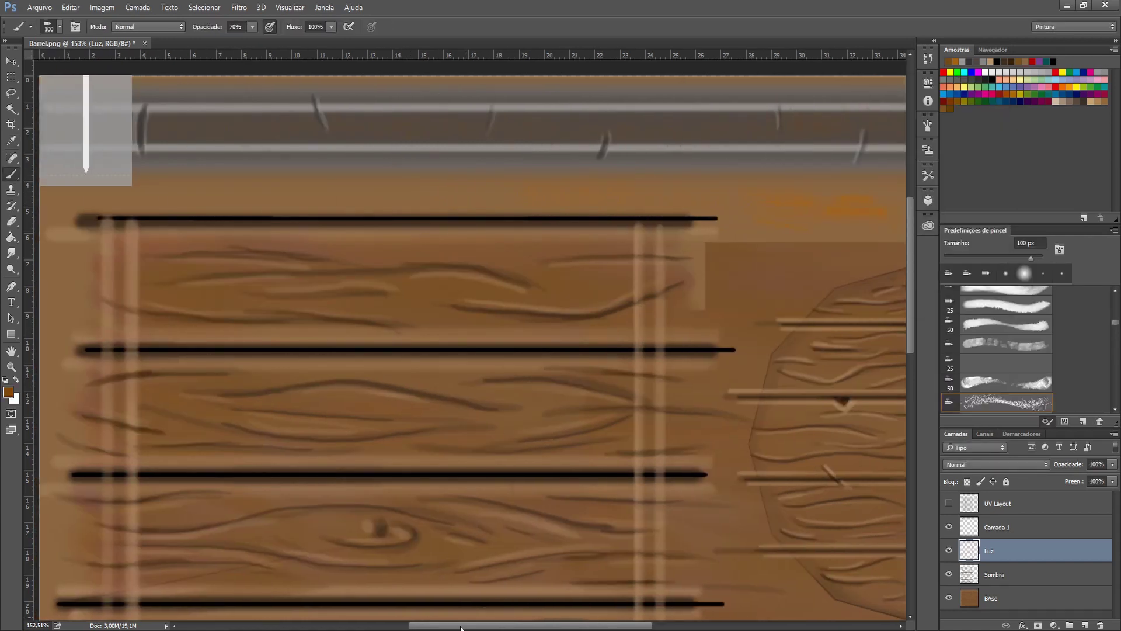
{"action": "scroll", "coordinate": [245, 175], "scroll_direction": "left", "scroll_amount": 5}
{"action": "scroll", "coordinate": [245, 175], "scroll_direction": "right", "scroll_amount": 2}
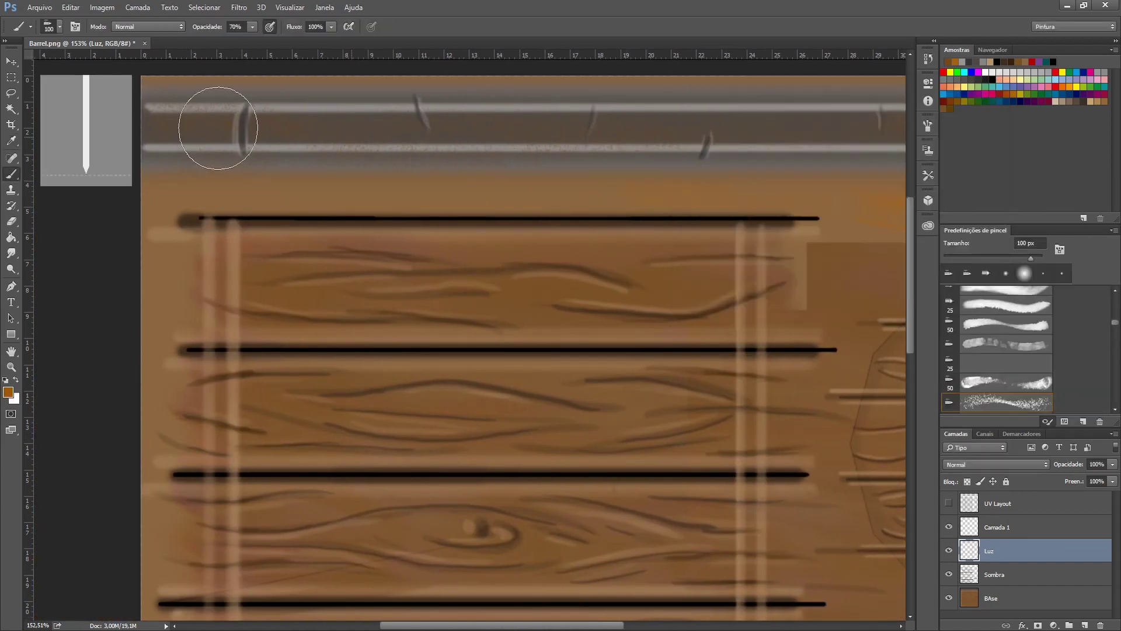
{"action": "scroll", "coordinate": [743, 585], "scroll_direction": "right", "scroll_amount": 3}
{"action": "scroll", "coordinate": [459, 132], "scroll_direction": "right", "scroll_amount": 4}
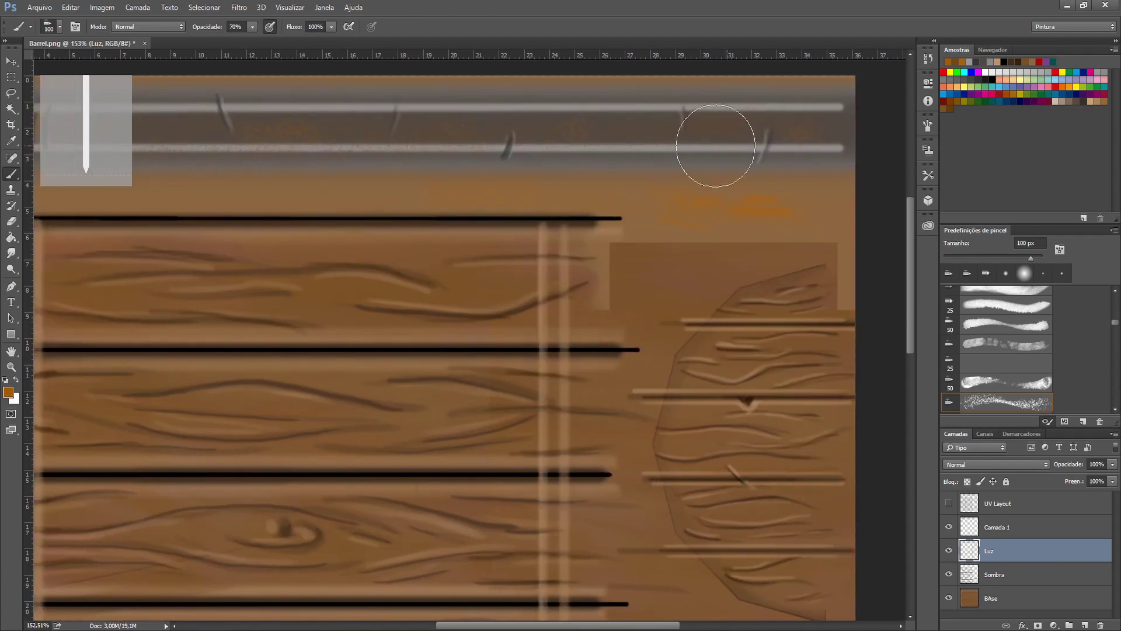
{"action": "left_click", "coordinate": [39, 7]}
{"action": "left_click", "coordinate": [101, 7]}
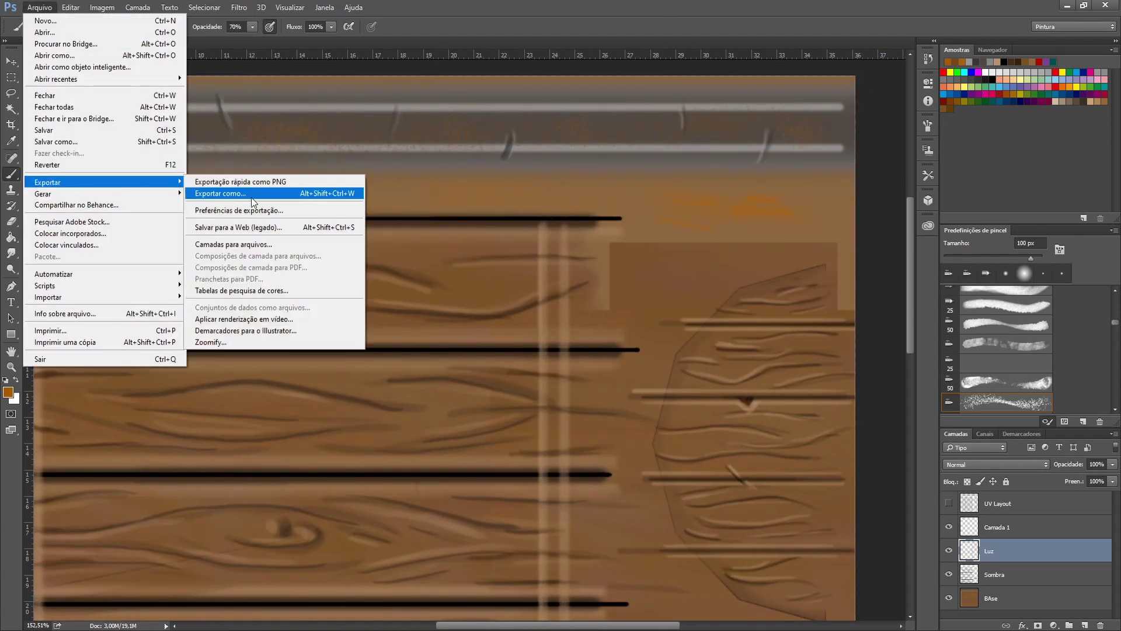
{"action": "left_click", "coordinate": [252, 193]}
{"action": "left_click", "coordinate": [458, 305]}
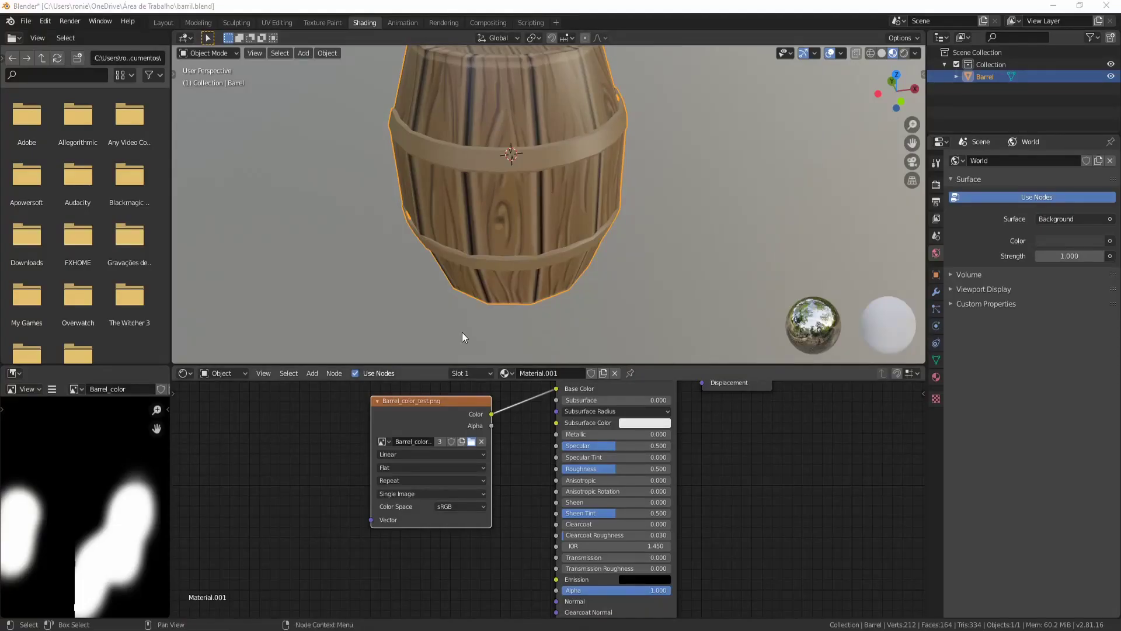
Step: Soften the rust along the metal ring with the eraser at 20%
{"action": "scroll", "coordinate": [563, 239], "scroll_direction": "up", "scroll_amount": 3}
{"action": "scroll", "coordinate": [675, 265], "scroll_direction": "up", "scroll_amount": 3}
{"action": "left_click_drag", "start_coordinate": [580, 155], "coordinate": [555, 236]}
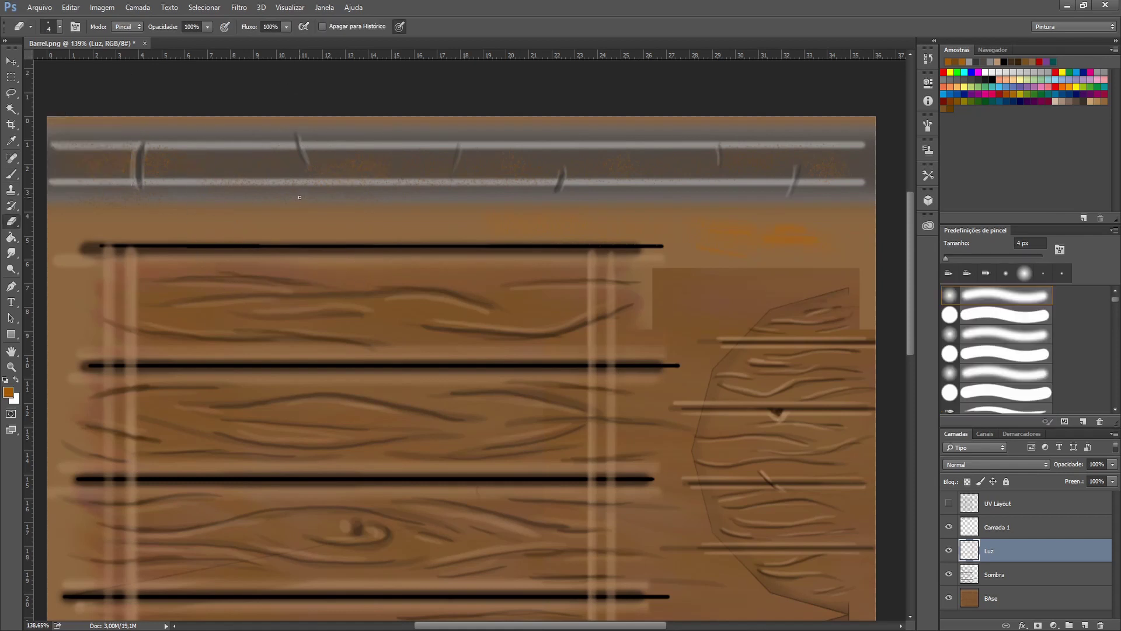
{"action": "key", "text": "2"}
{"action": "mouse_move", "coordinate": [377, 173]}
{"action": "left_mouse_down"}
{"action": "mouse_move", "coordinate": [851, 155]}
{"action": "mouse_move", "coordinate": [70, 117]}
{"action": "left_mouse_up"}
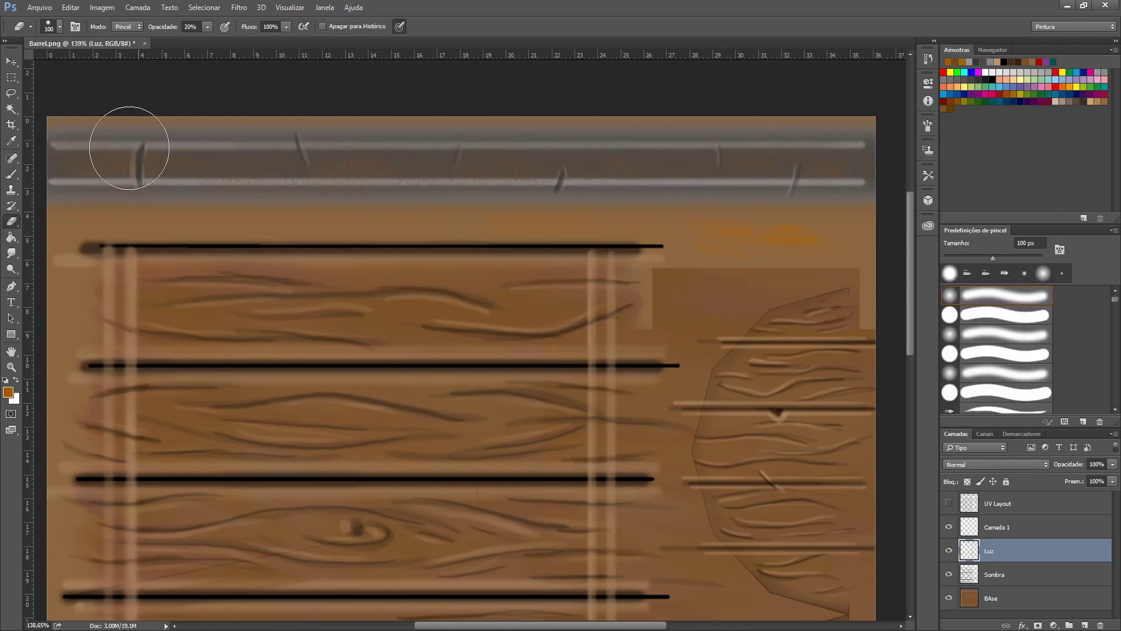
{"action": "left_click_drag", "start_coordinate": [125, 143], "coordinate": [347, 206]}
Step: Save the texture over the existing file and reload it on the Blender barrel
{"action": "left_click", "coordinate": [40, 7]}
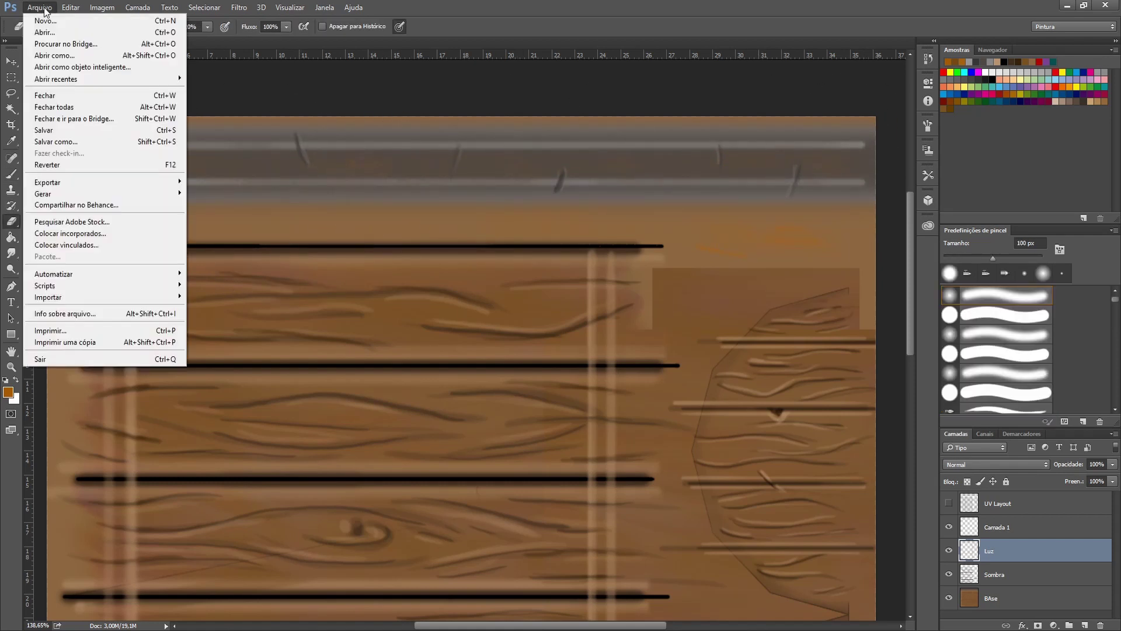
{"action": "left_click", "coordinate": [53, 148]}
{"action": "left_click", "coordinate": [456, 305]}
{"action": "key", "text": "alt+Tab"}
{"action": "left_click", "coordinate": [472, 443]}
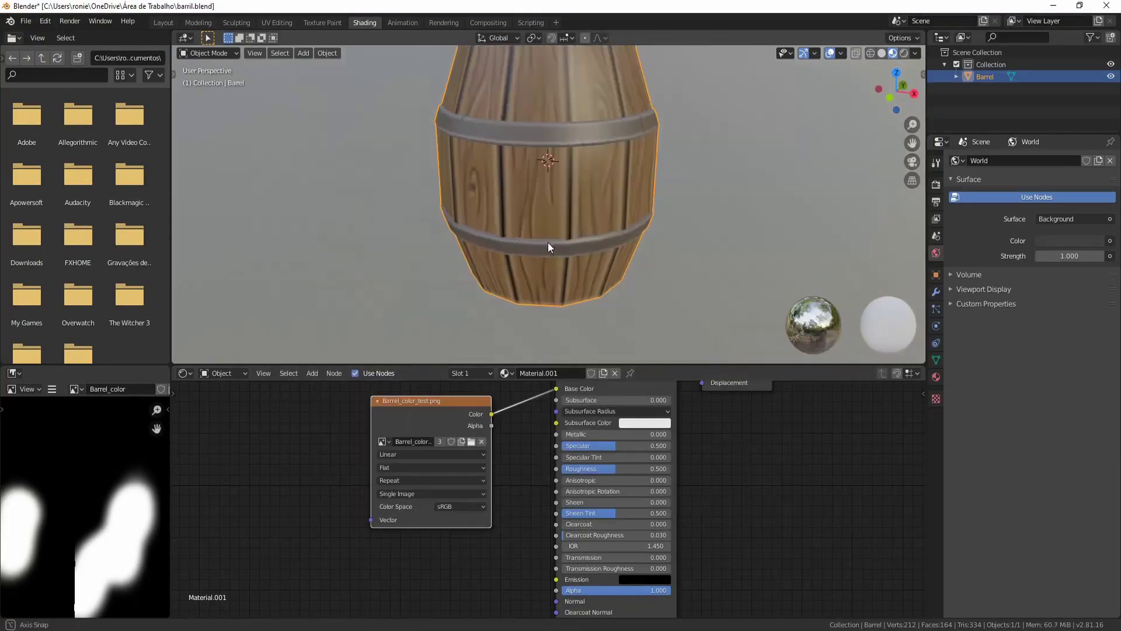
Step: Orbit around the barrel to inspect the updated metal ring texture
{"action": "scroll", "coordinate": [548, 243], "scroll_direction": "up", "scroll_amount": 2}
{"action": "scroll", "coordinate": [514, 234], "scroll_direction": "down", "scroll_amount": 4}
{"action": "mouse_move", "coordinate": [496, 221]}
{"action": "left_mouse_down"}
{"action": "mouse_move", "coordinate": [516, 276]}
{"action": "mouse_move", "coordinate": [625, 352]}
{"action": "mouse_move", "coordinate": [517, 305]}
{"action": "left_mouse_up"}
{"action": "scroll", "coordinate": [506, 188], "scroll_direction": "up", "scroll_amount": 3}
{"action": "scroll", "coordinate": [506, 188], "scroll_direction": "down", "scroll_amount": 3}
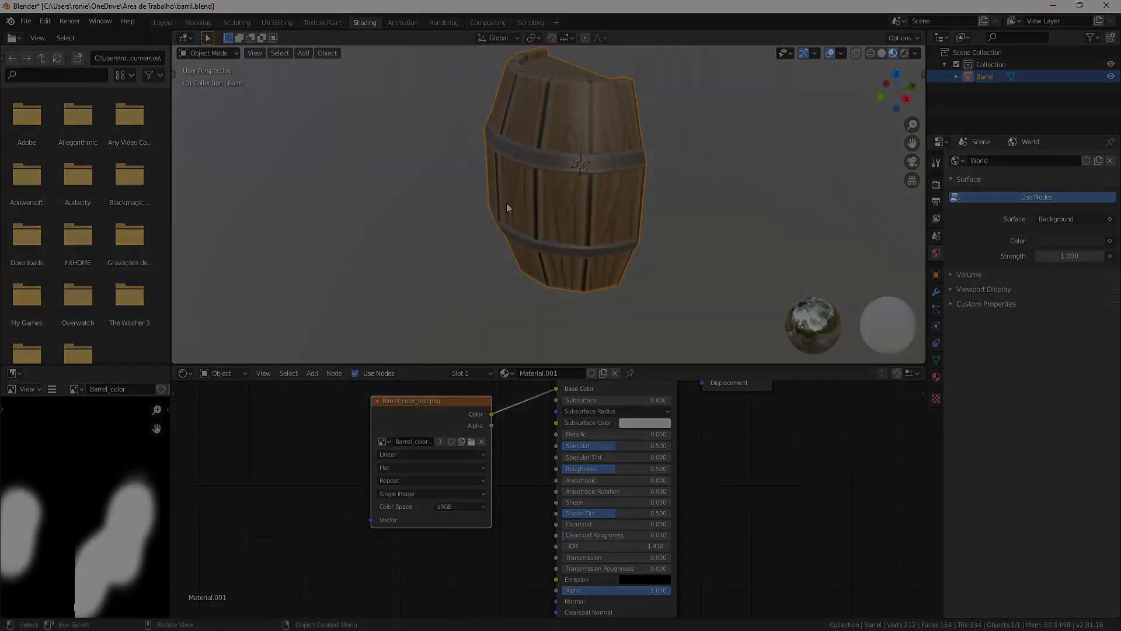